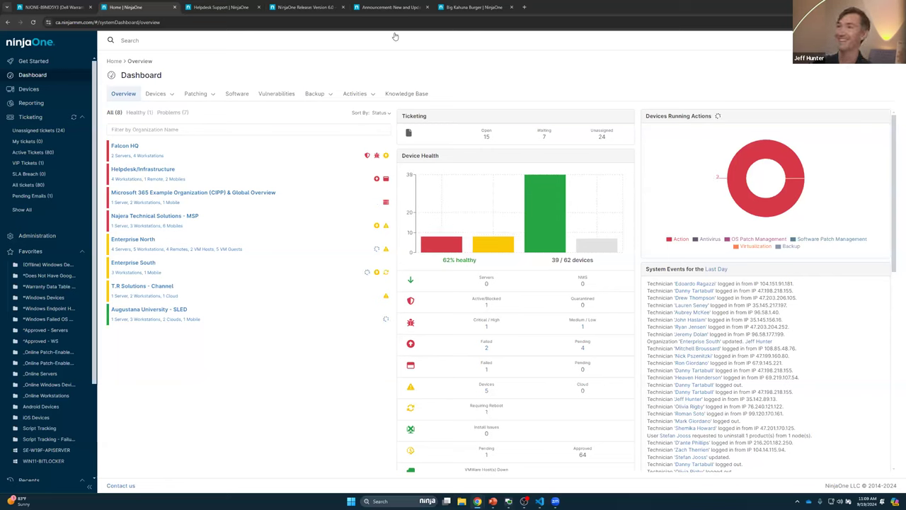
- Open the September 2024 New and Updated Scripts announcement and select the article's web address
double_click(529, 67)
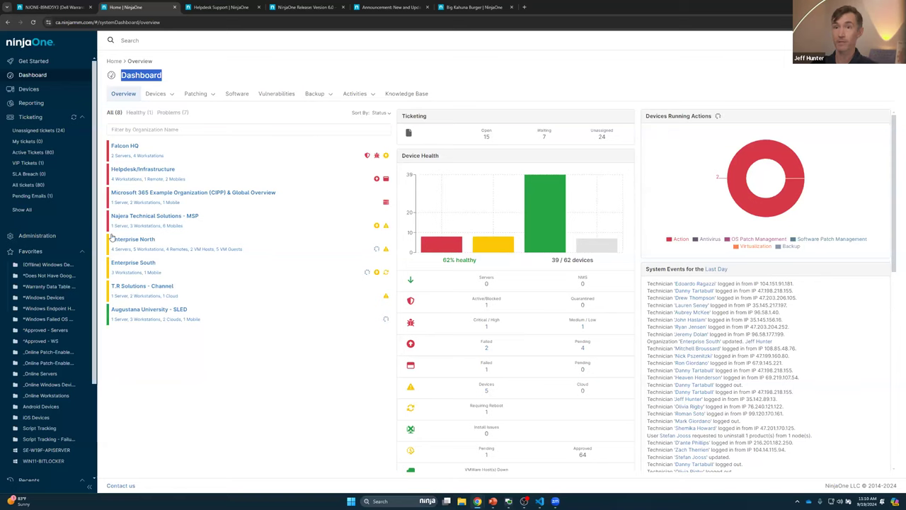
click(358, 13)
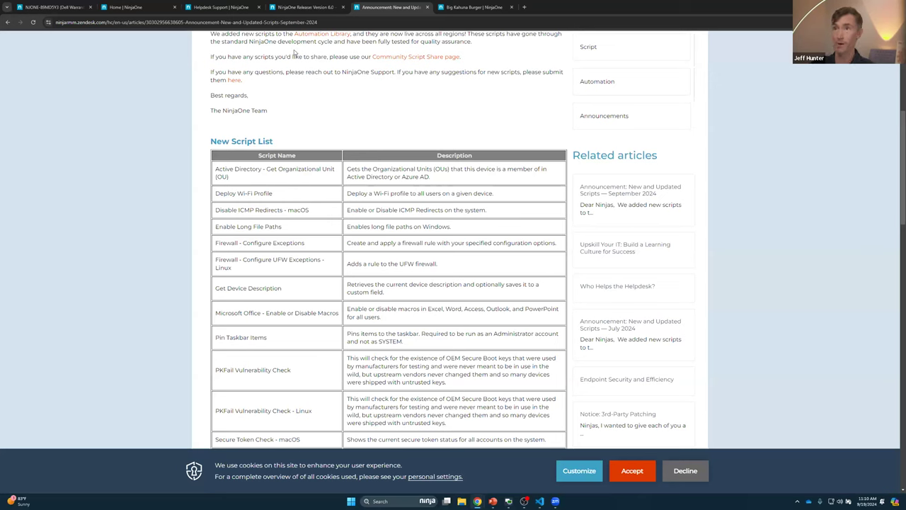
click(289, 22)
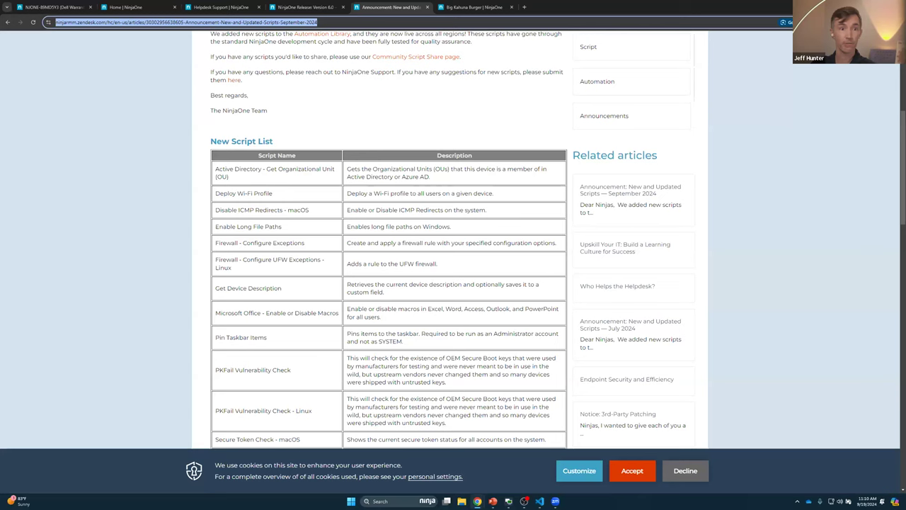
key(alt+Tab)
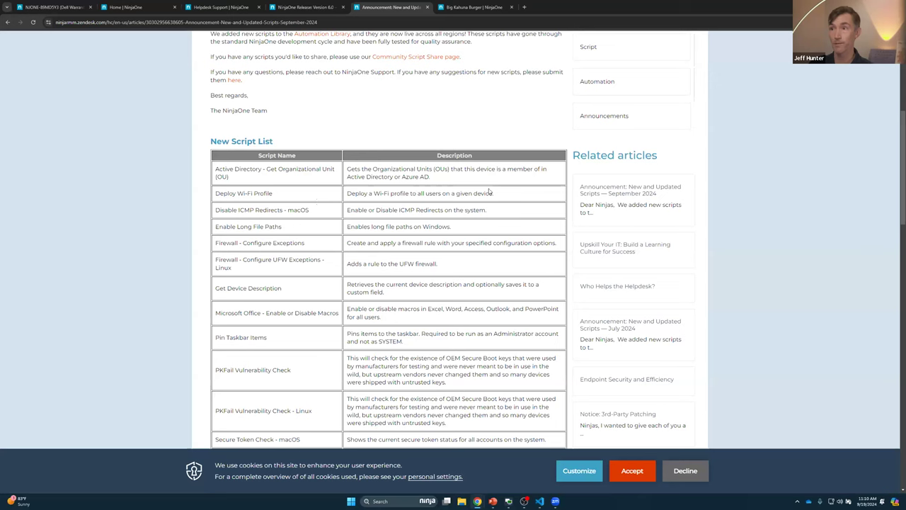
- Read the New Script List descriptions for Deploy Wi-Fi Profile, Microsoft Office - Enable or Disable Macros, and Pin Taskbar Items
drag(494, 193, 347, 193)
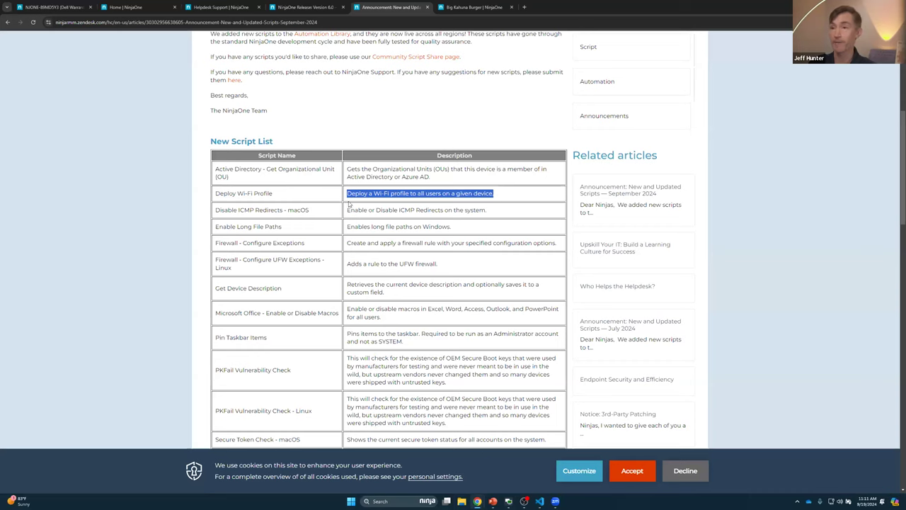
scroll(365, 226, down, 1)
drag(386, 246, 347, 238)
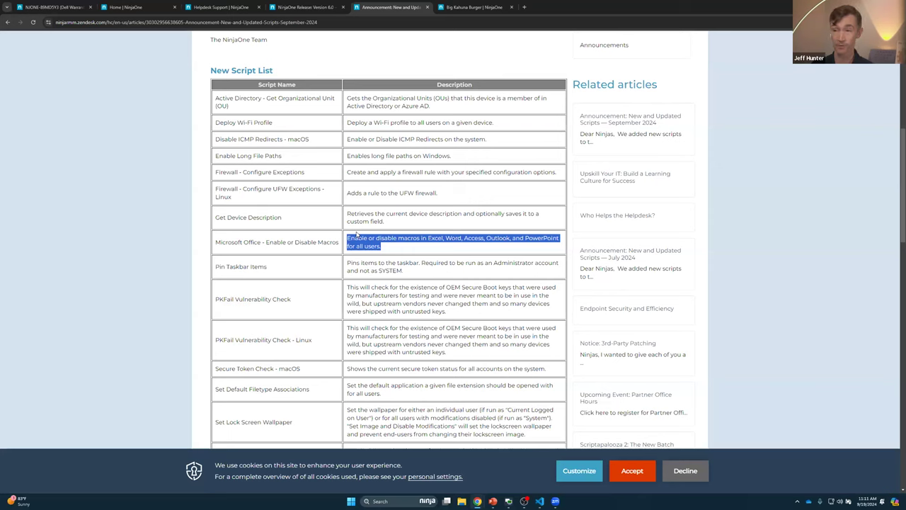
scroll(368, 241, down, 1)
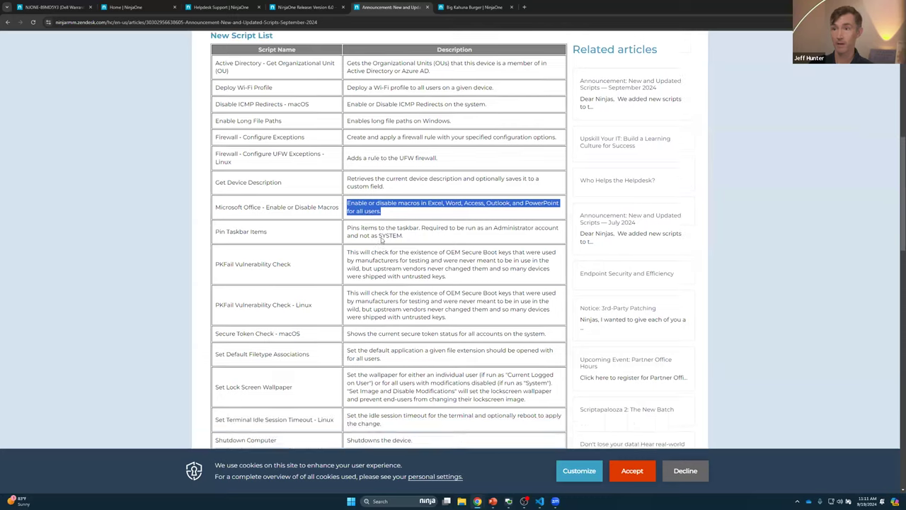
double_click(386, 232)
click(405, 227)
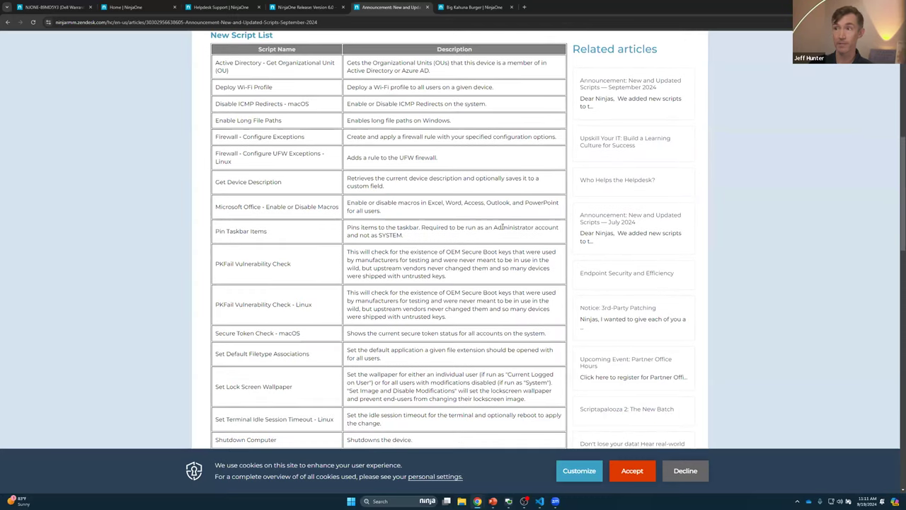
drag(493, 227, 546, 227)
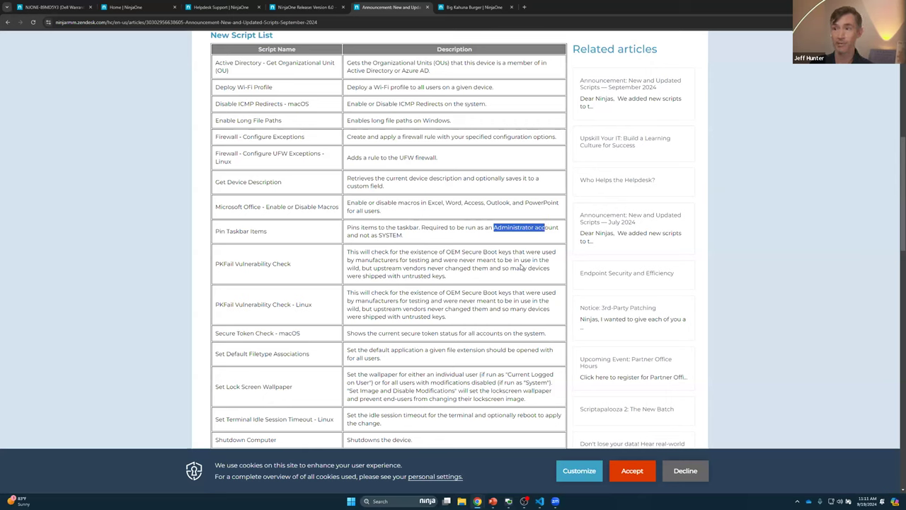
- Review the PKFail Vulnerability Check, Secure Token Check - macOS and Set Default Filetype Associations entries in the script list
click(518, 283)
drag(296, 265, 387, 257)
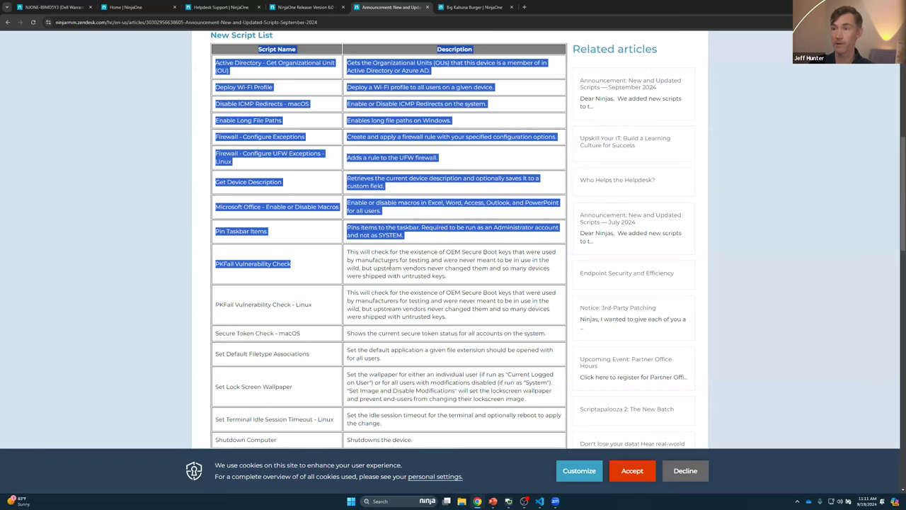
click(390, 265)
scroll(390, 265, down, 1)
drag(305, 297, 215, 298)
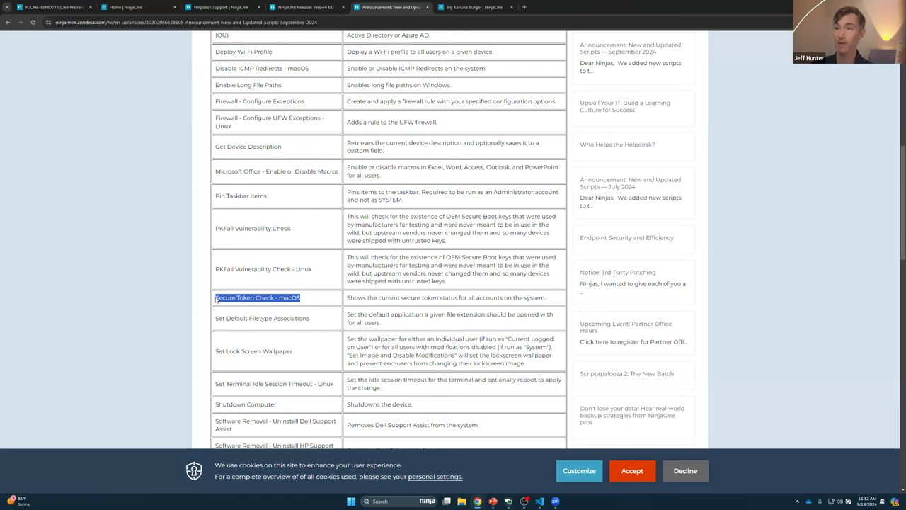
drag(310, 318, 214, 320)
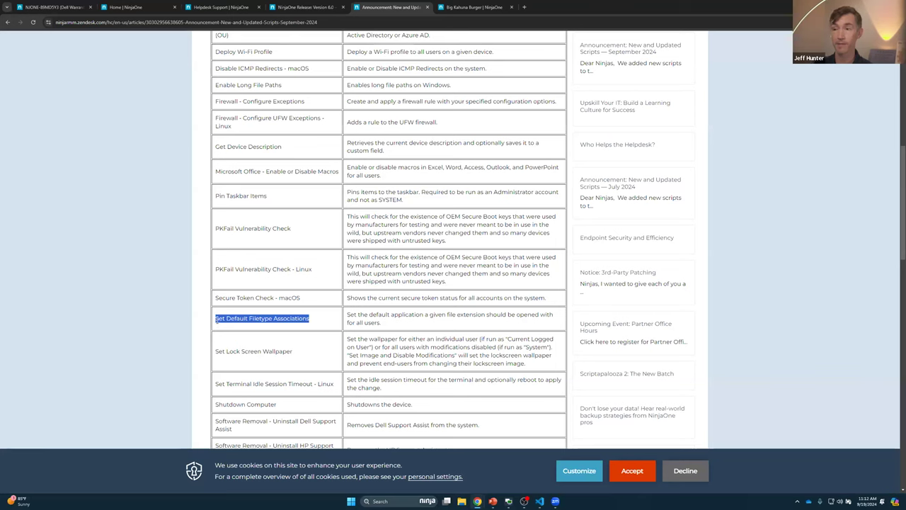
- Read the System Performance Check script's description, highlighting the WYSIWYG custom field option for saving results
scroll(303, 348, down, 2)
scroll(303, 349, down, 5)
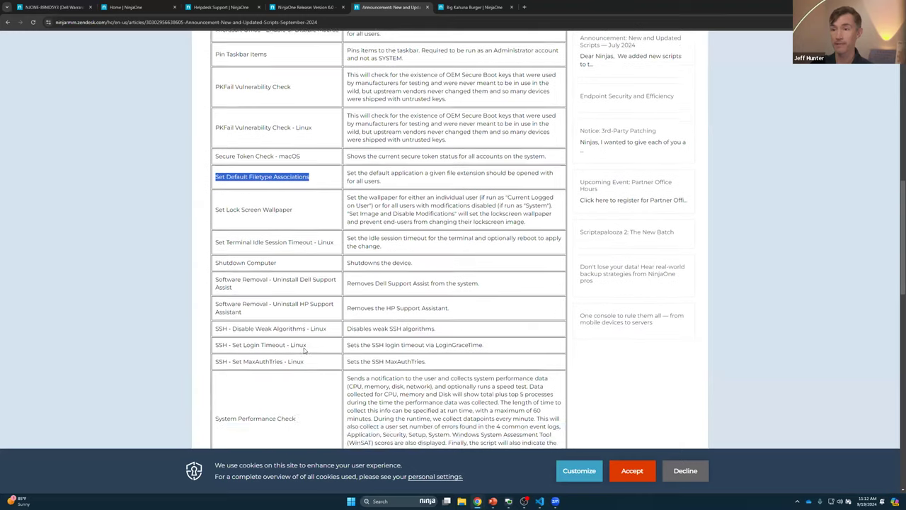
drag(297, 312, 216, 317)
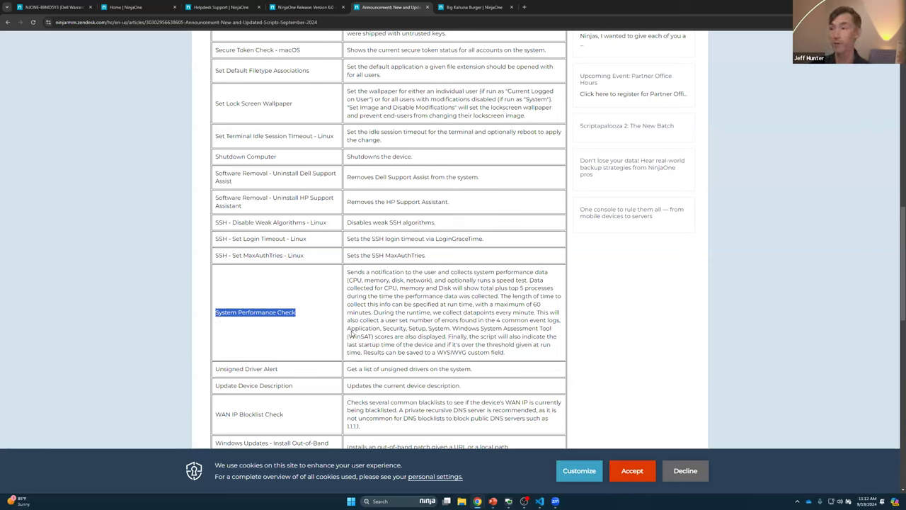
triple_click(446, 351)
click(446, 352)
double_click(447, 353)
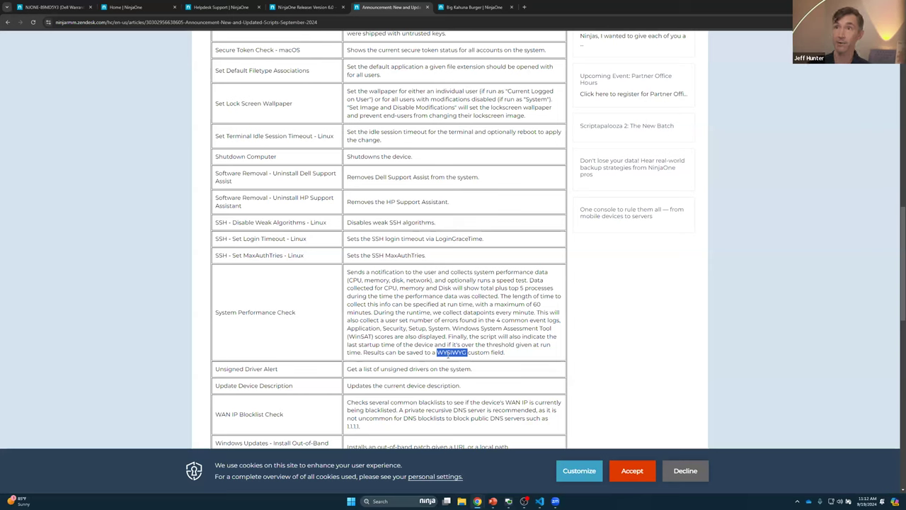
- Open the recent device AUS-SE-WIN10O in NinjaOne and locate System Performance Check among its global custom fields
click(149, 12)
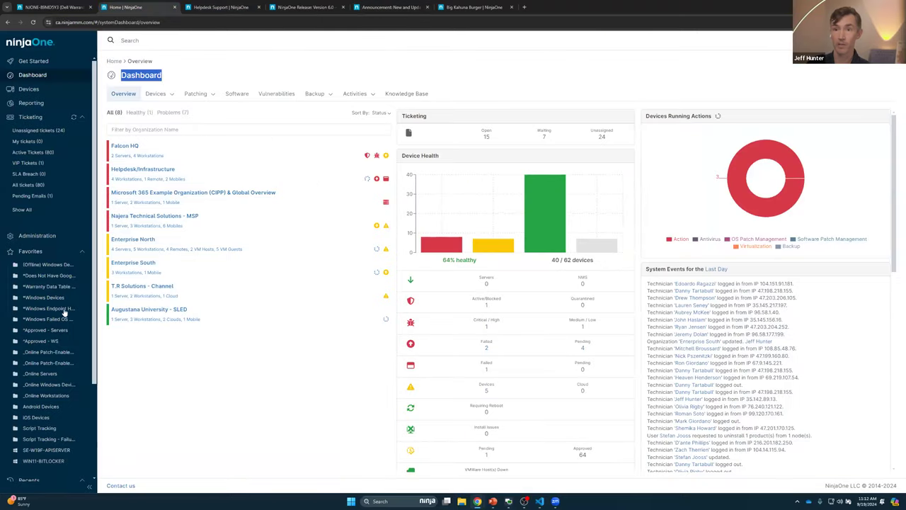
scroll(53, 340, down, 3)
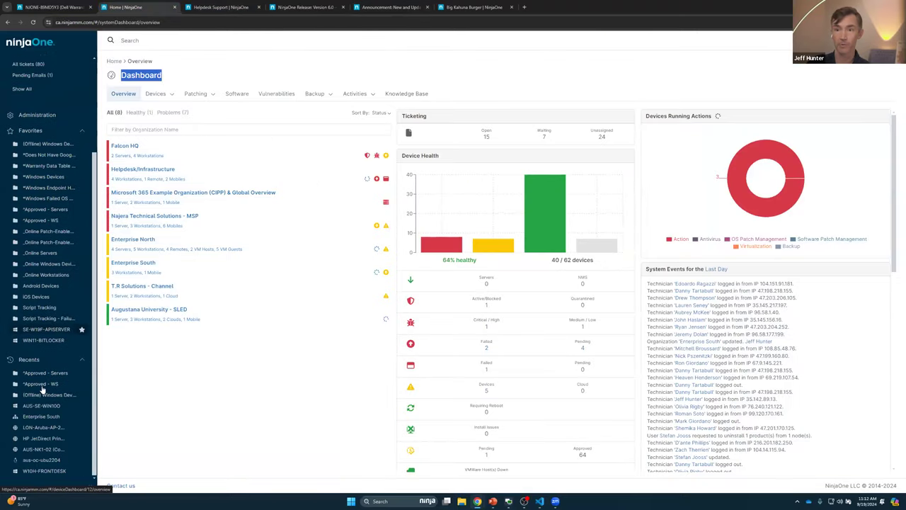
click(42, 407)
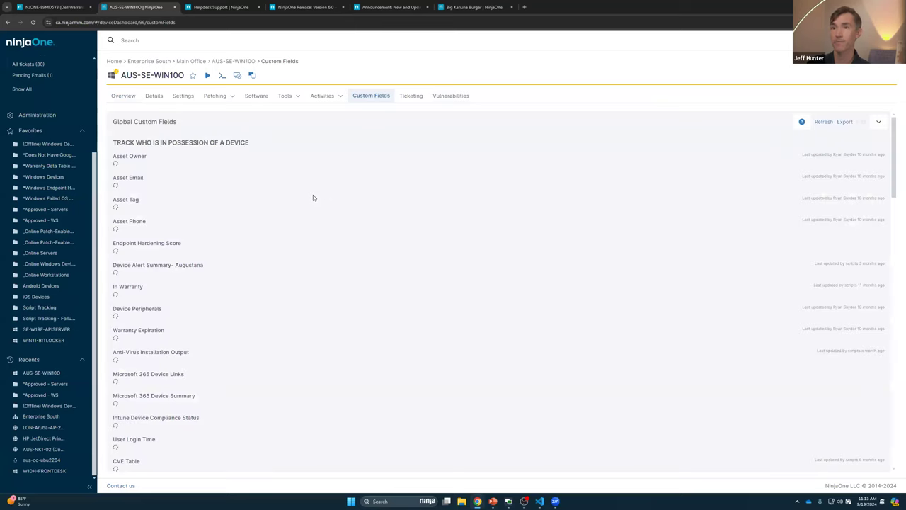
scroll(313, 194, down, 4)
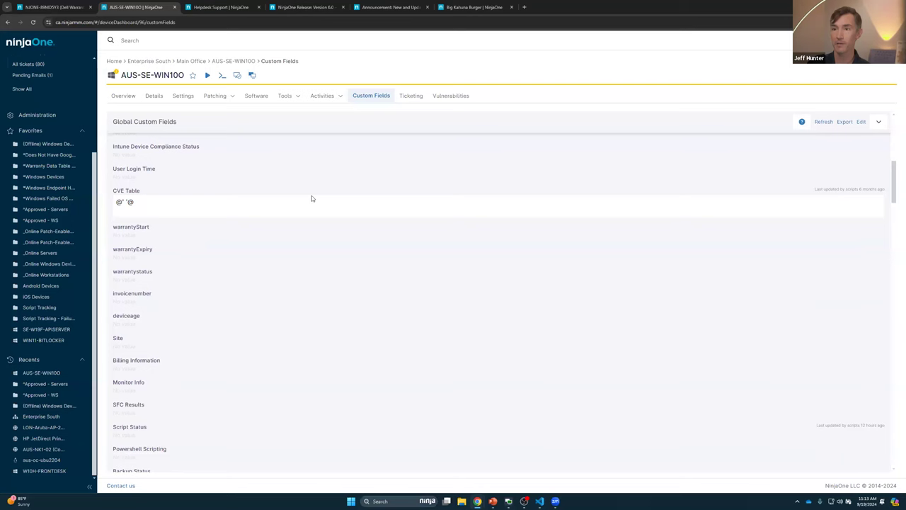
scroll(311, 195, down, 5)
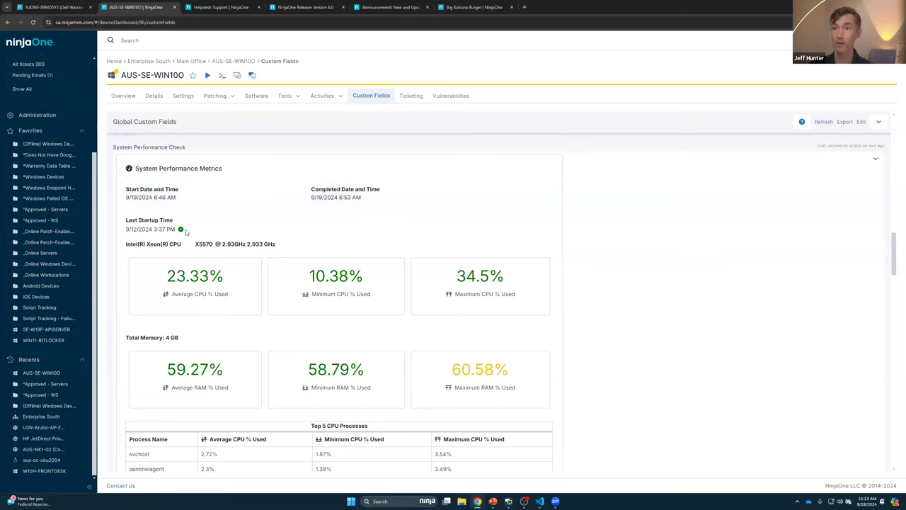
- Examine the performance check's CPU, memory, process, network and disk metrics, recent error events and speed test results
scroll(167, 235, down, 2)
scroll(177, 235, down, 5)
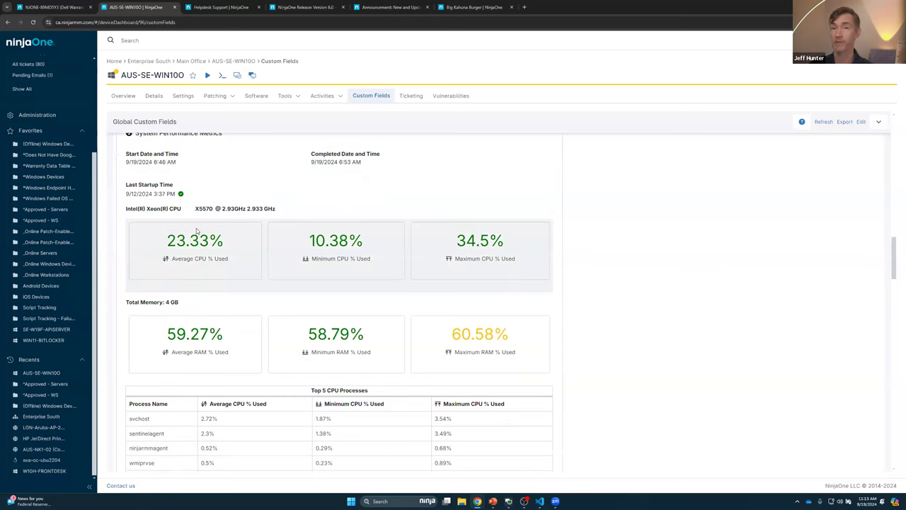
scroll(198, 234, down, 3)
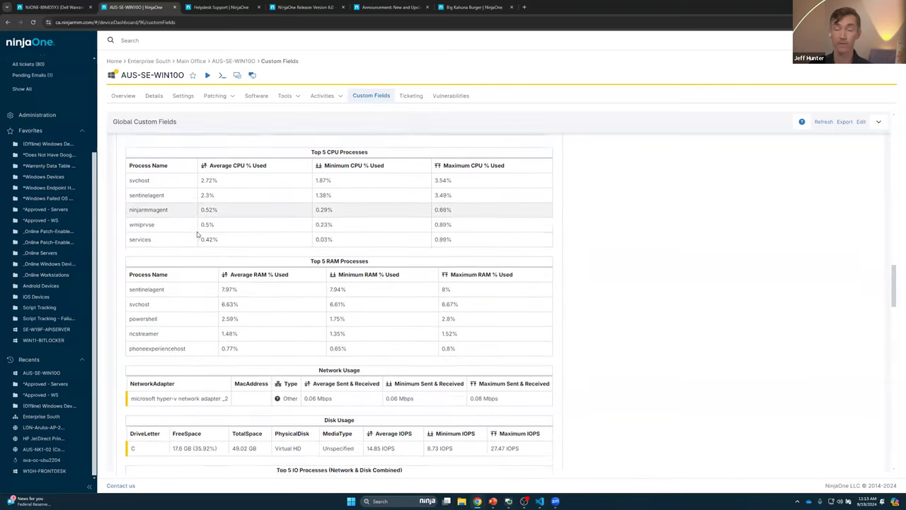
scroll(210, 228, down, 4)
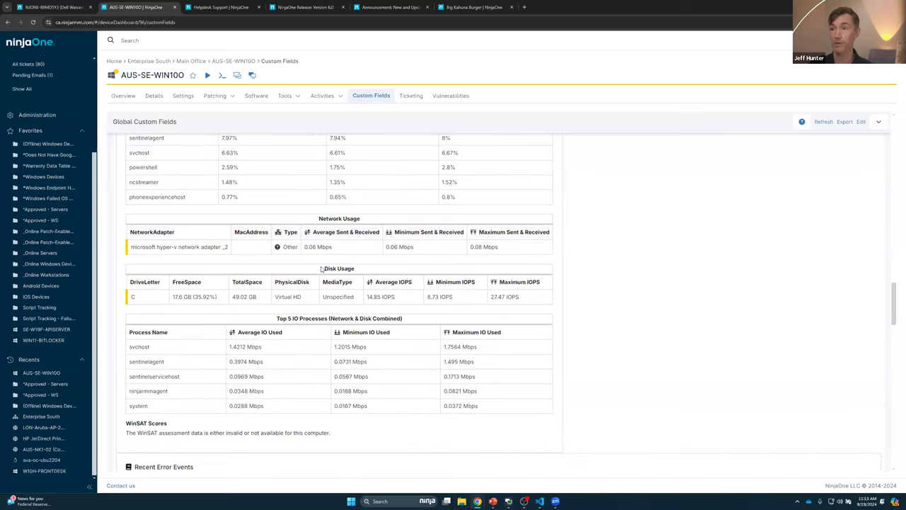
scroll(319, 265, down, 3)
scroll(351, 270, down, 4)
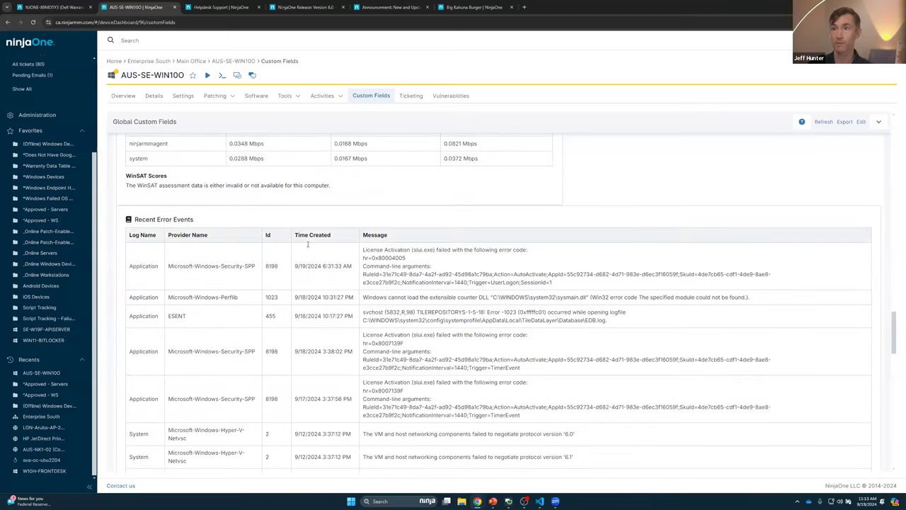
scroll(303, 242, down, 10)
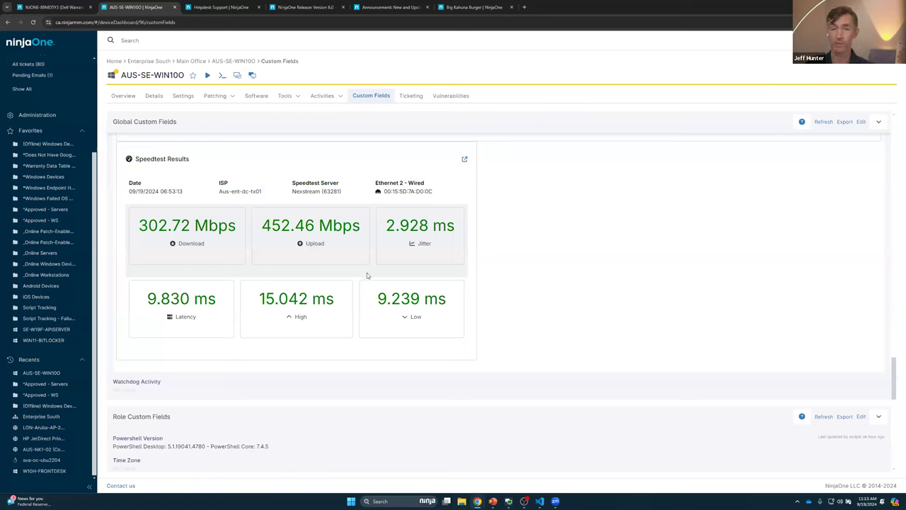
scroll(346, 258, up, 1)
scroll(346, 258, up, 1)
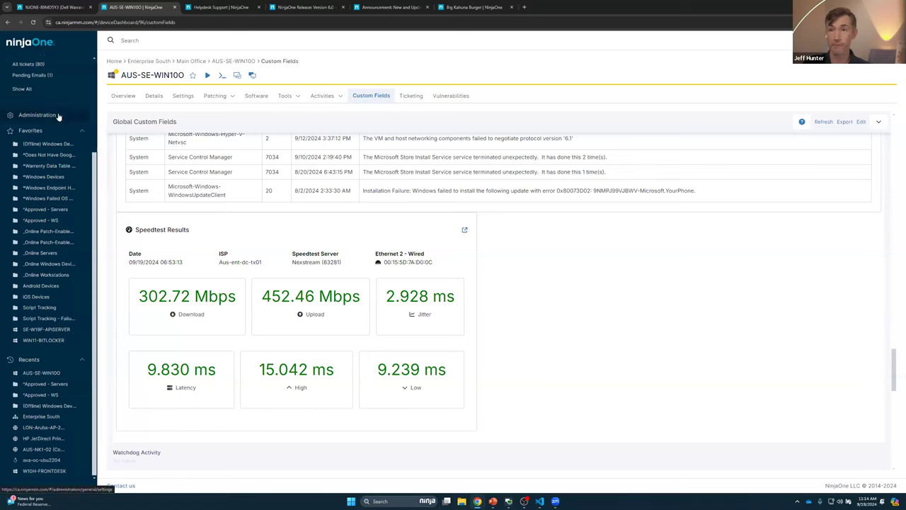
- Open the default Helpdesk Support systray configuration for editing from the Administration branding settings and show its full menu tree
click(163, 141)
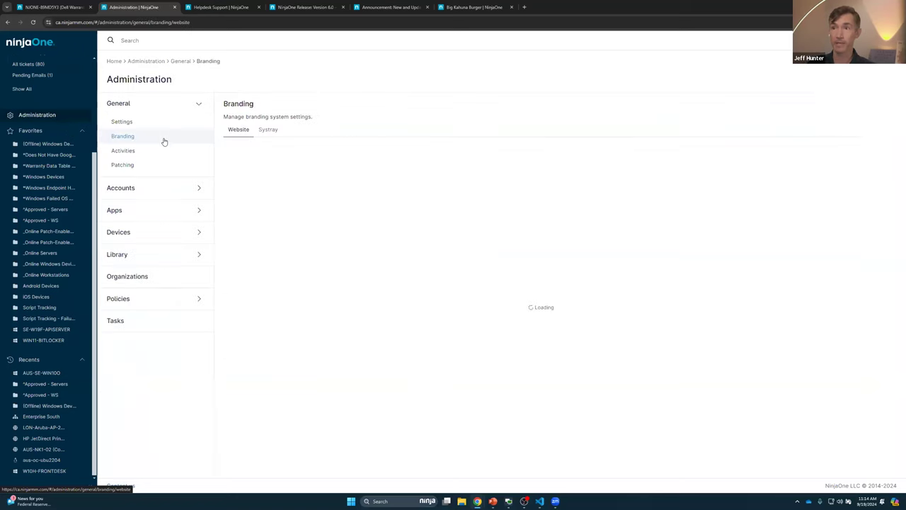
click(268, 130)
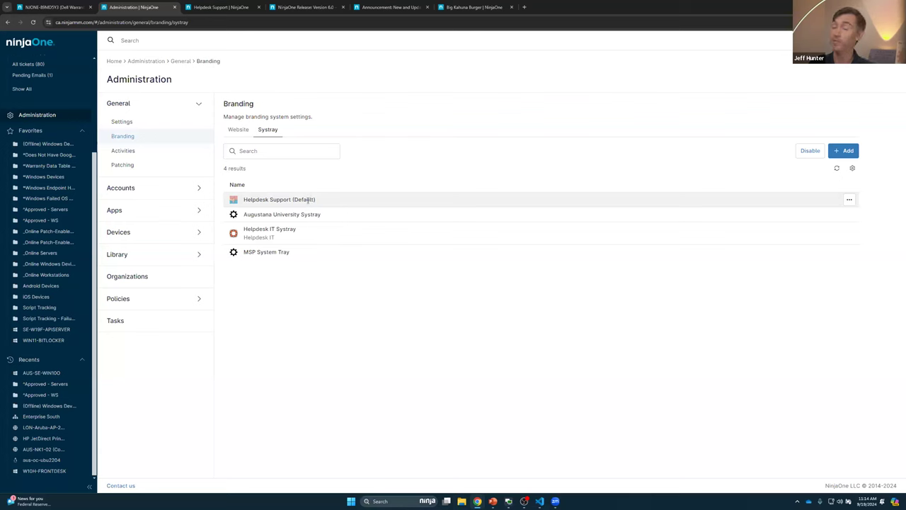
click(846, 201)
click(808, 215)
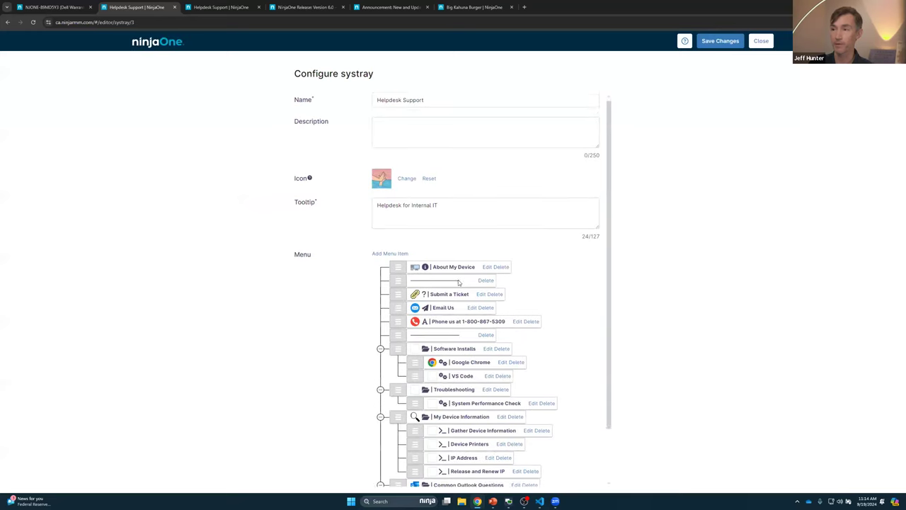
scroll(459, 276, down, 2)
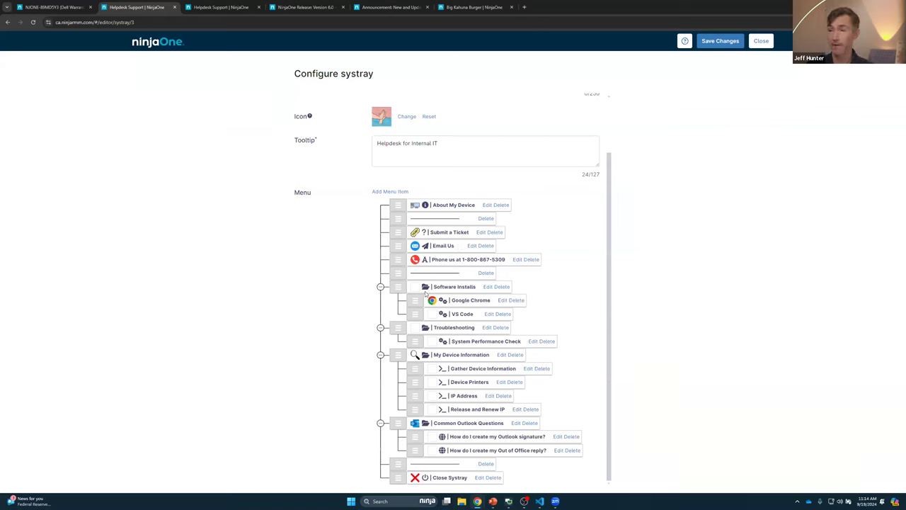
- Inspect the settings of the About My Device and Submit a Ticket systray menu items, closing each without saving
click(485, 205)
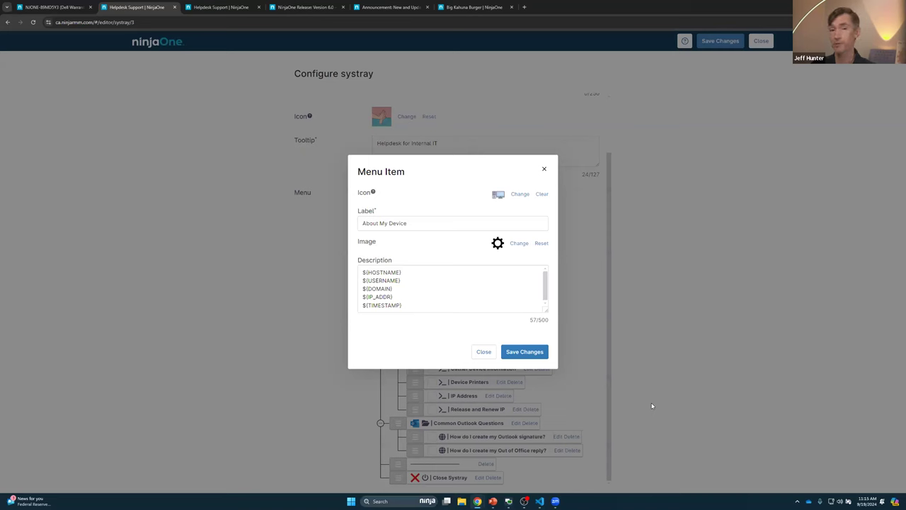
drag(404, 272, 348, 276)
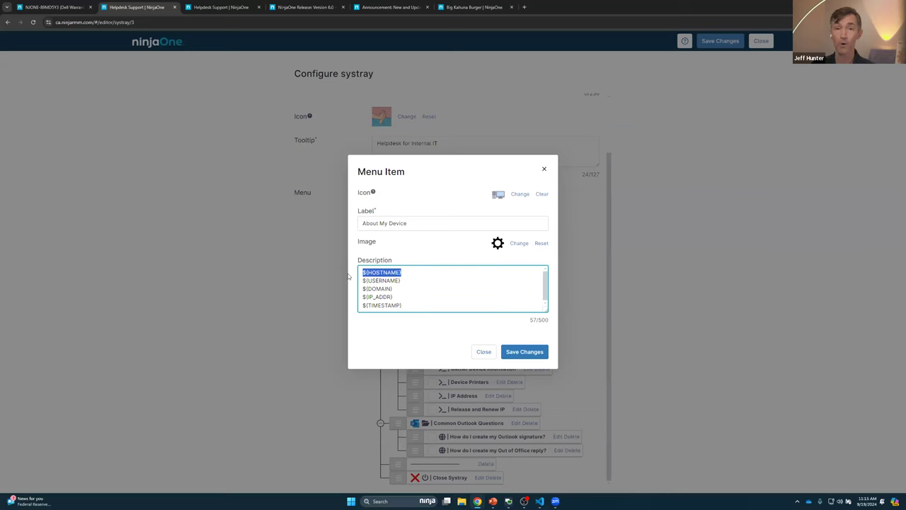
click(483, 351)
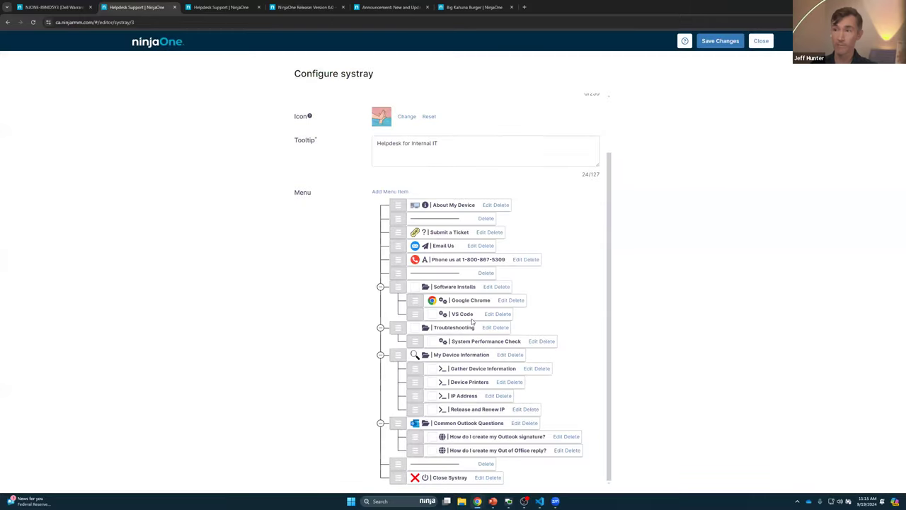
click(482, 232)
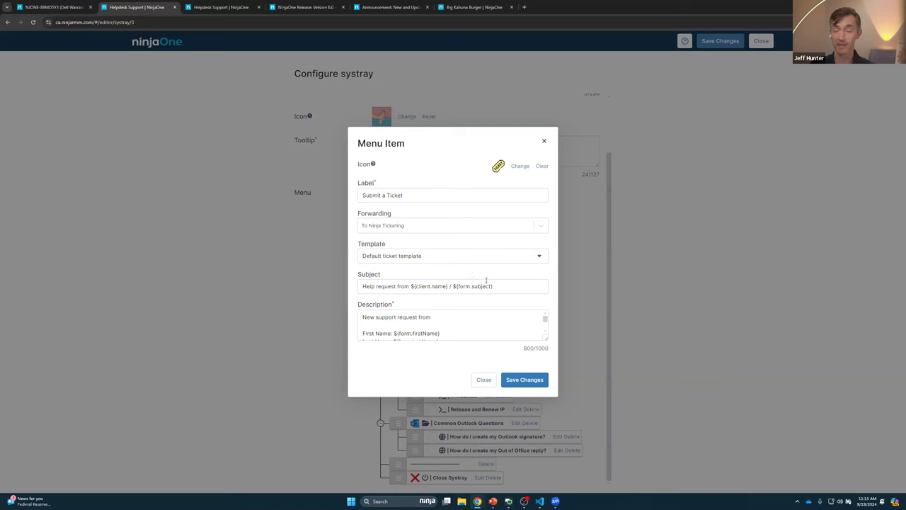
click(484, 380)
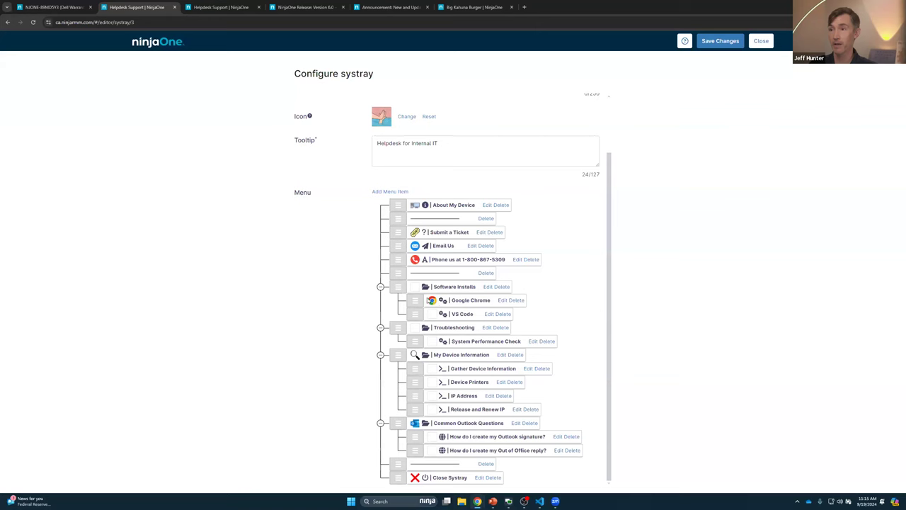
- Review the item types offered for a new systray menu item, closing the dialog without adding one
click(388, 192)
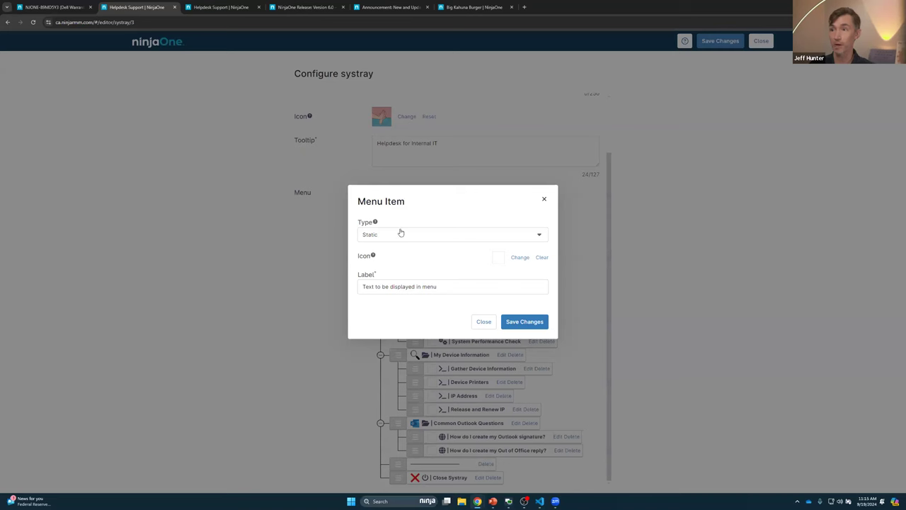
click(401, 234)
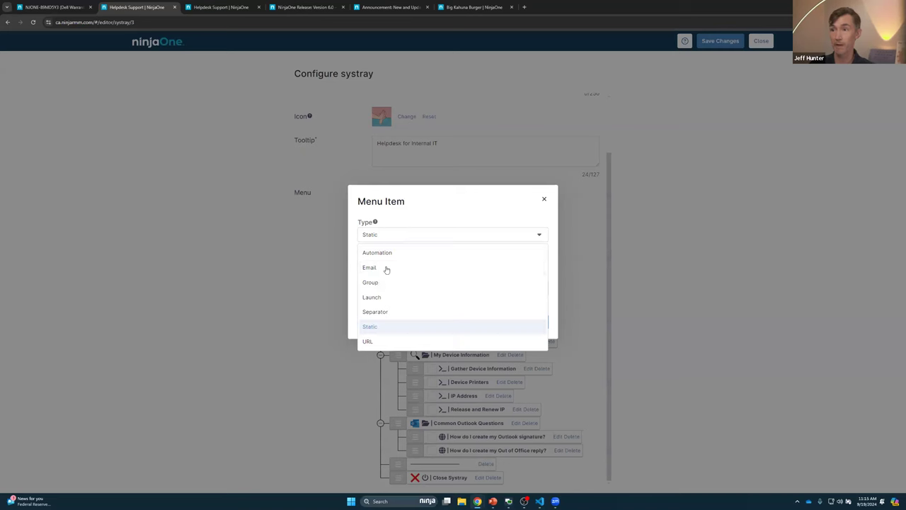
click(545, 201)
click(483, 322)
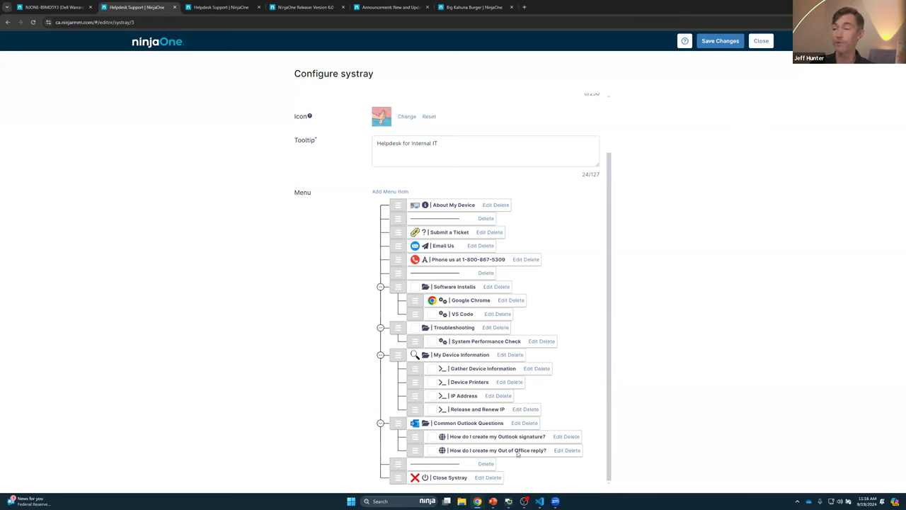
- Switch to the remote session on AUS-SE-WIN10O and choose About My Device from its helpdesk systray menu
click(509, 501)
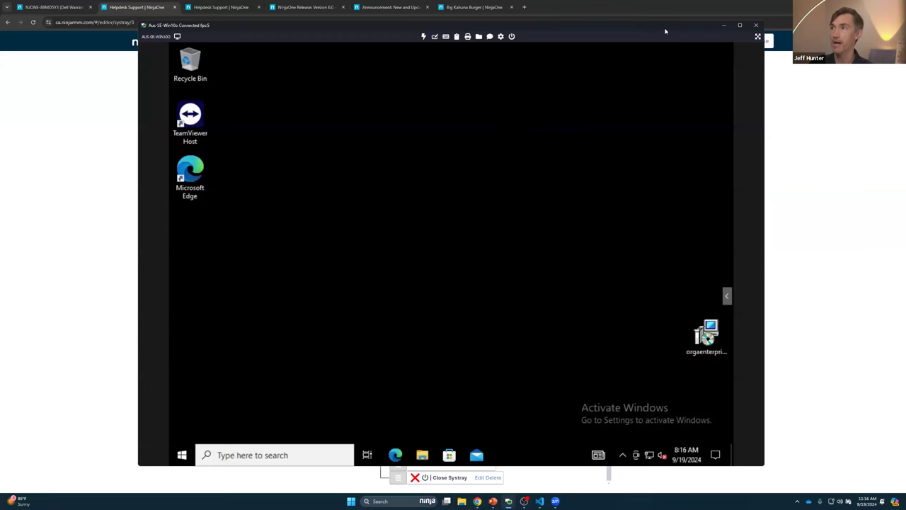
click(621, 466)
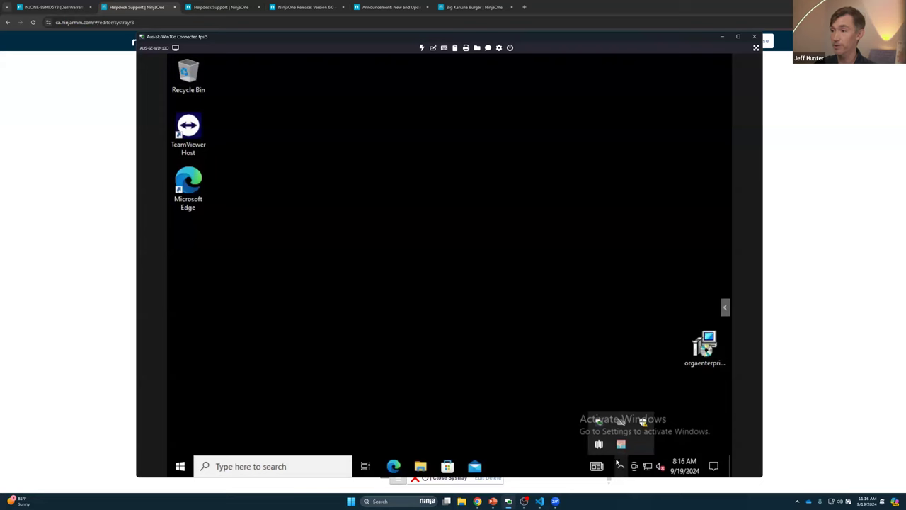
right_click(620, 446)
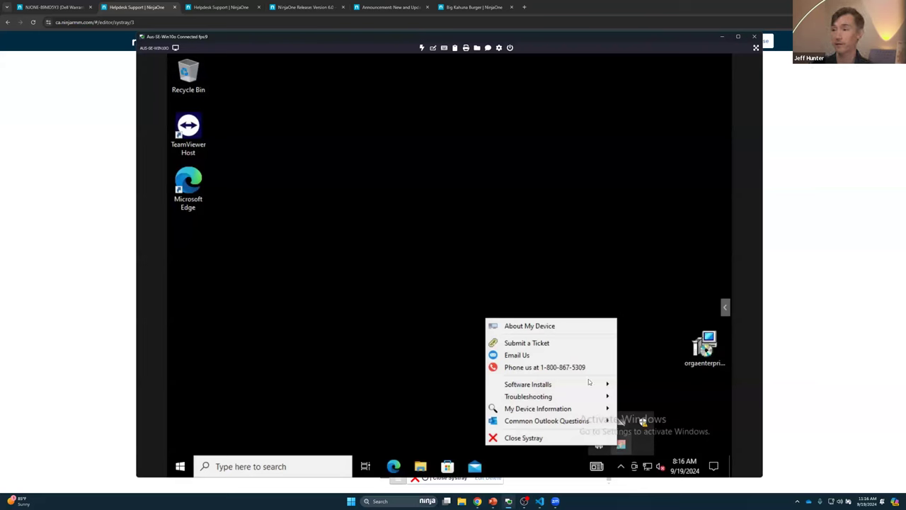
click(549, 327)
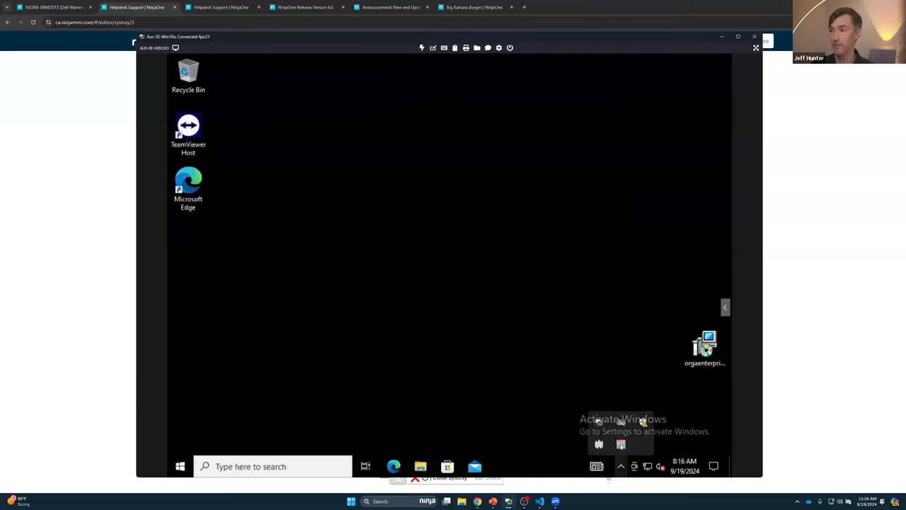
- Request the Google Chrome install from the Software Installs group of the remote device's systray menu
right_click(620, 443)
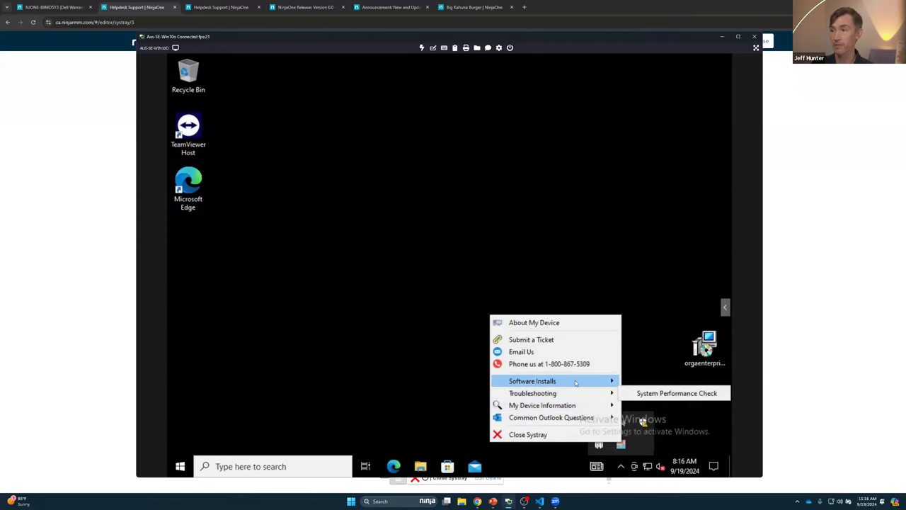
mouse_move(576, 383)
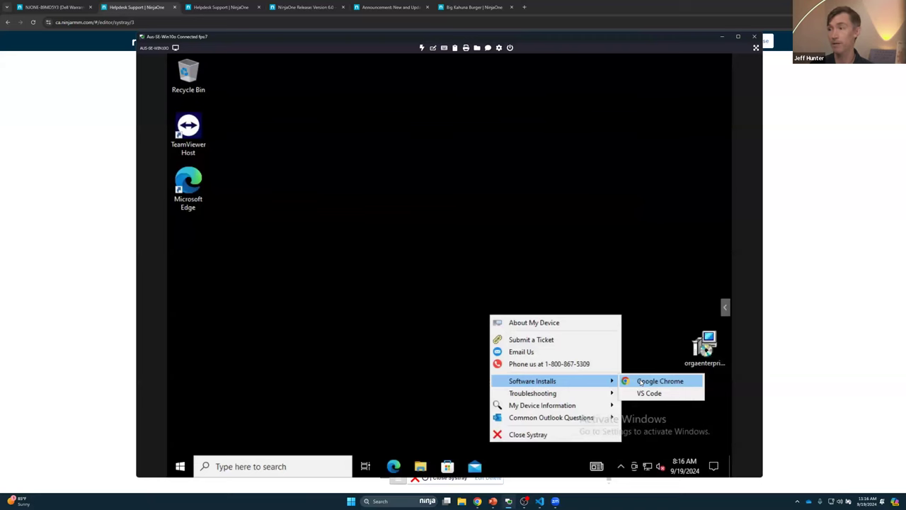
click(641, 383)
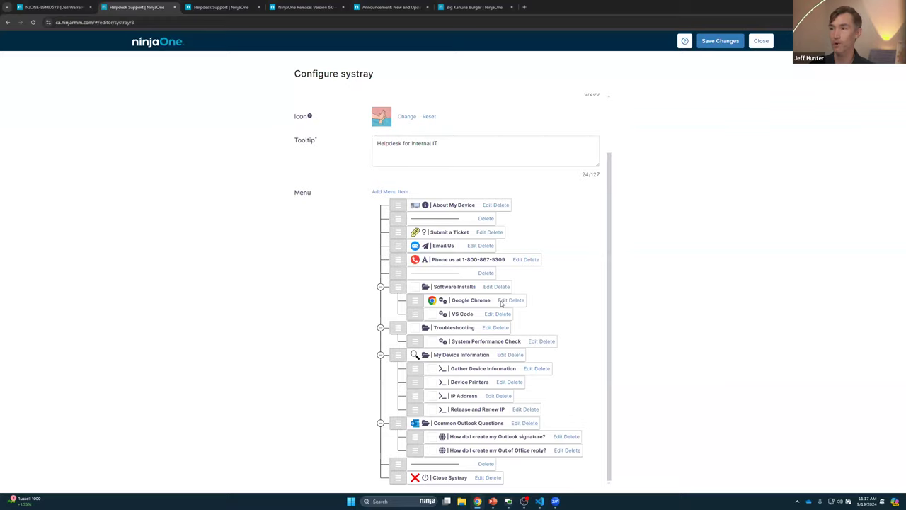
- Inspect the Google Chrome systray item's notification message, operating system choices and automation, closing it without saving
click(501, 300)
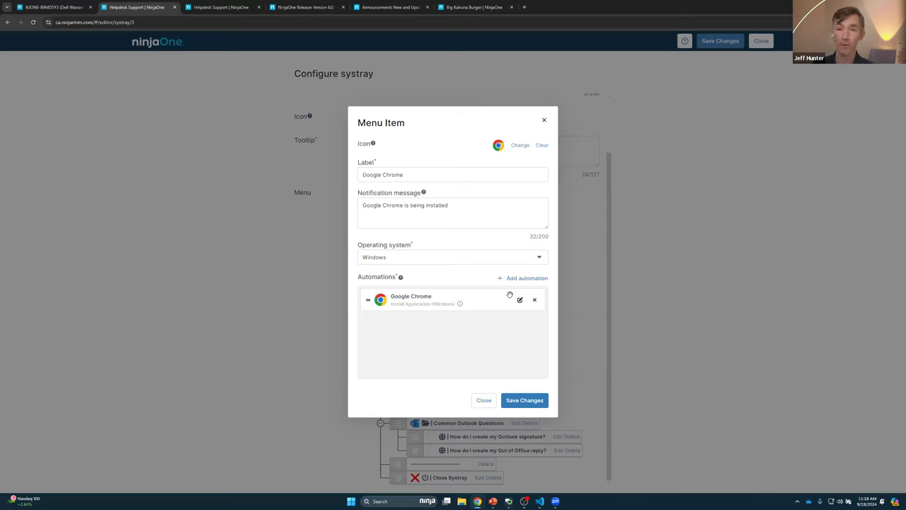
drag(461, 206, 360, 205)
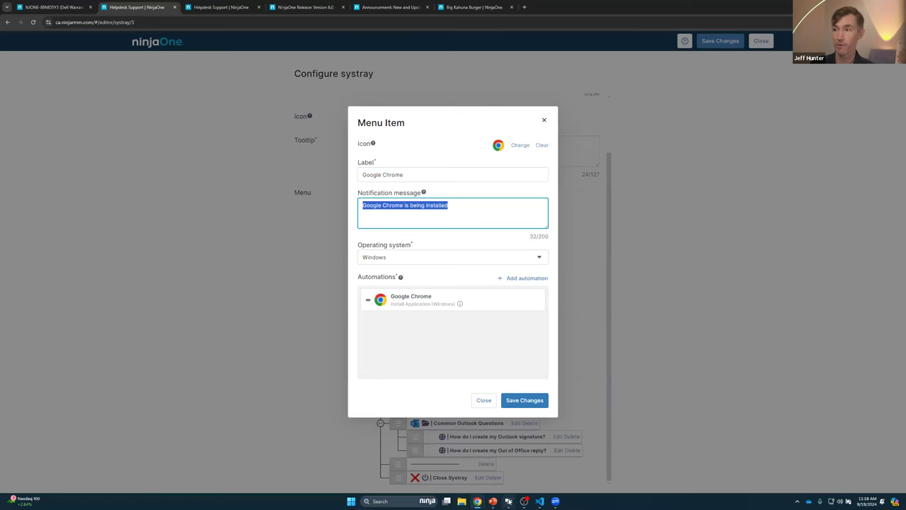
click(509, 501)
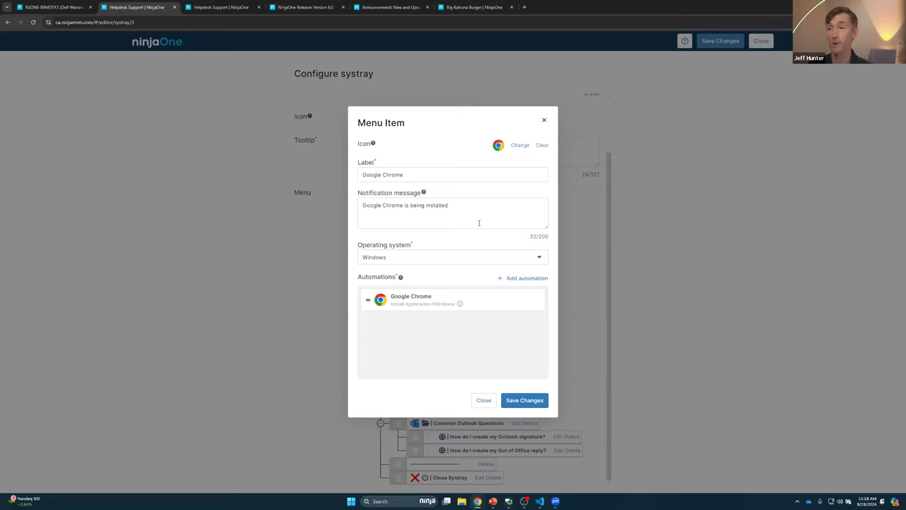
click(460, 258)
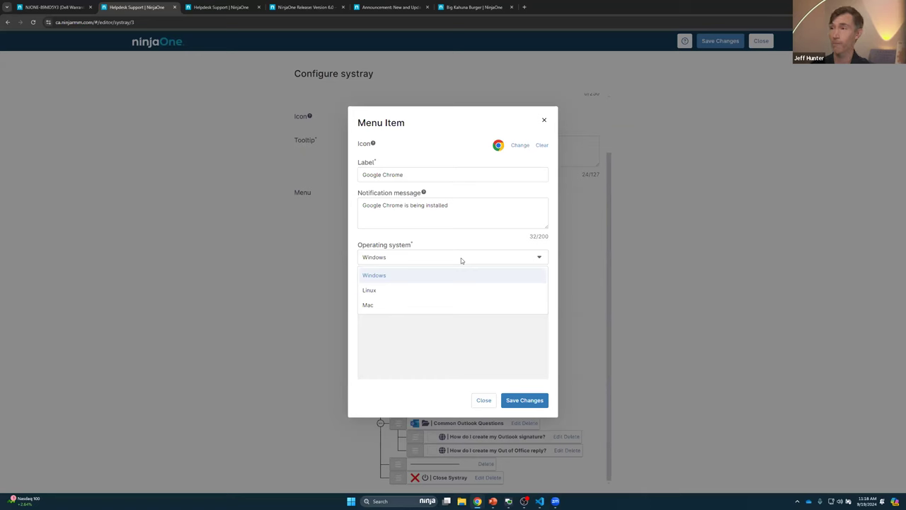
click(545, 122)
click(545, 122)
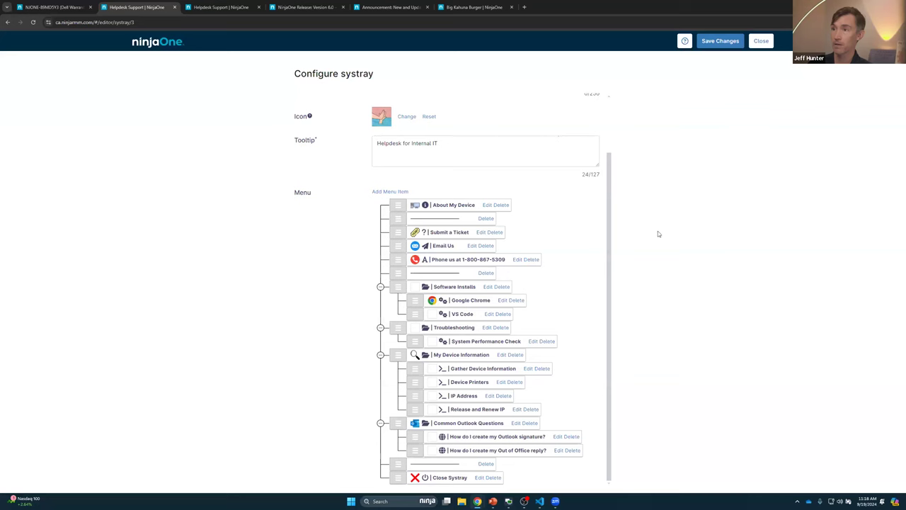
- Inspect the System Performance Check systray item's assigned automation and empty notification message field
click(532, 341)
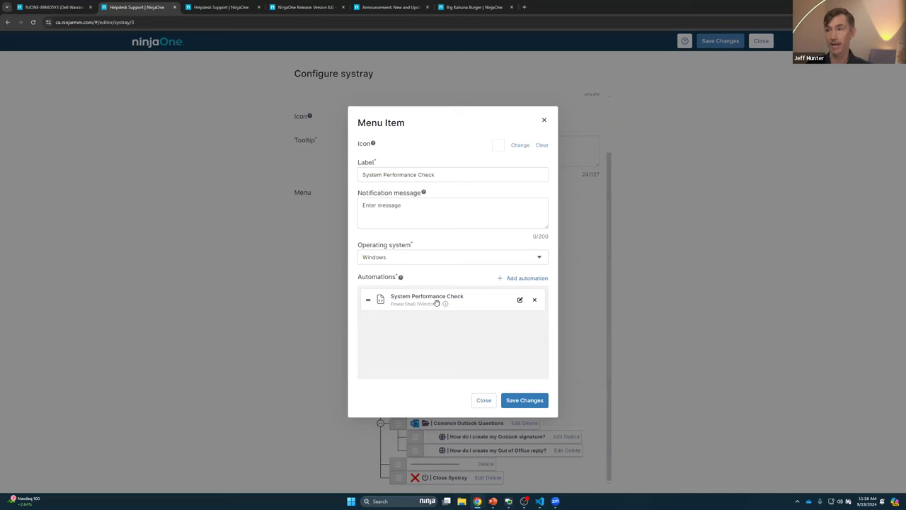
click(408, 216)
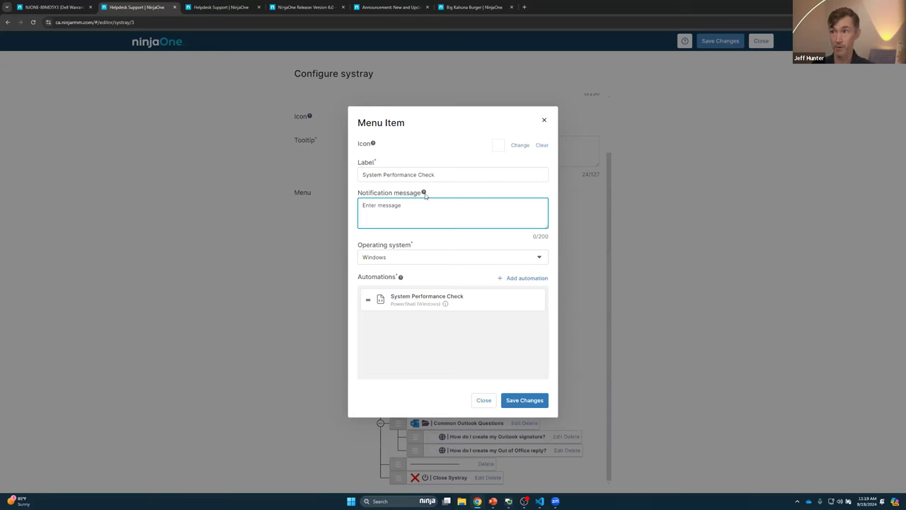
mouse_move(425, 194)
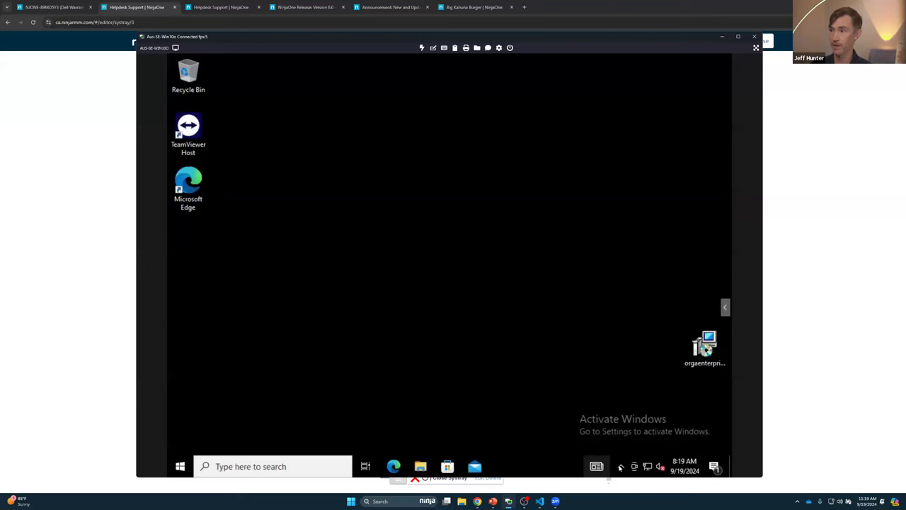
- Run System Performance Check from the Troubleshooting group of the remote device's systray menu
click(621, 466)
right_click(621, 444)
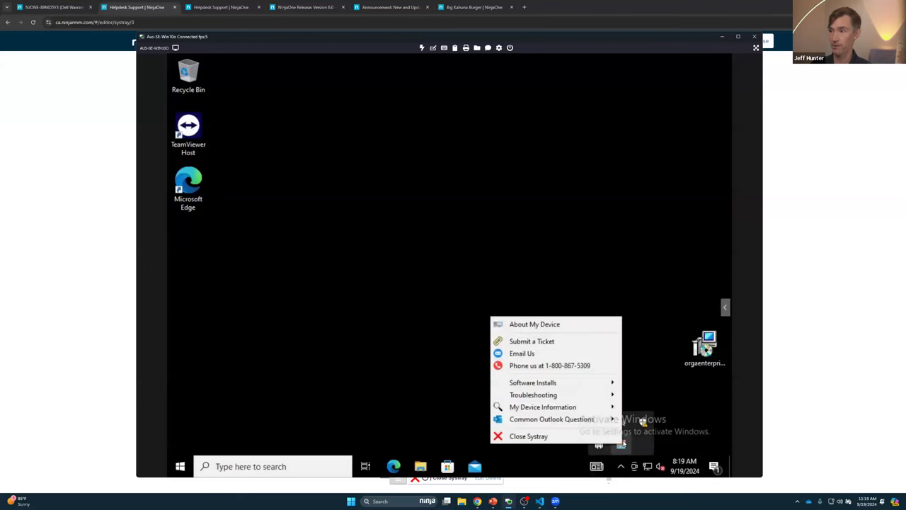
click(656, 400)
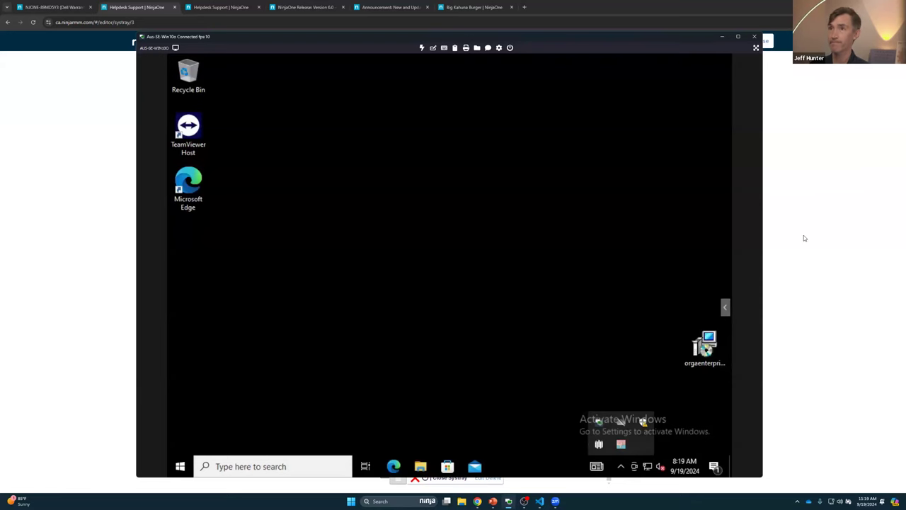
- Close the systray editor and review the recent activities on the AUS-SE-WIN10O device overview
click(779, 207)
click(759, 43)
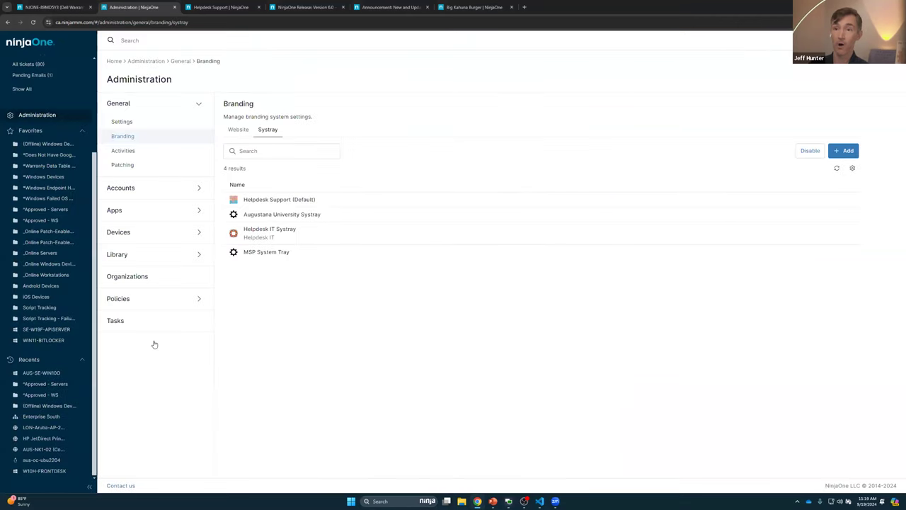
click(49, 373)
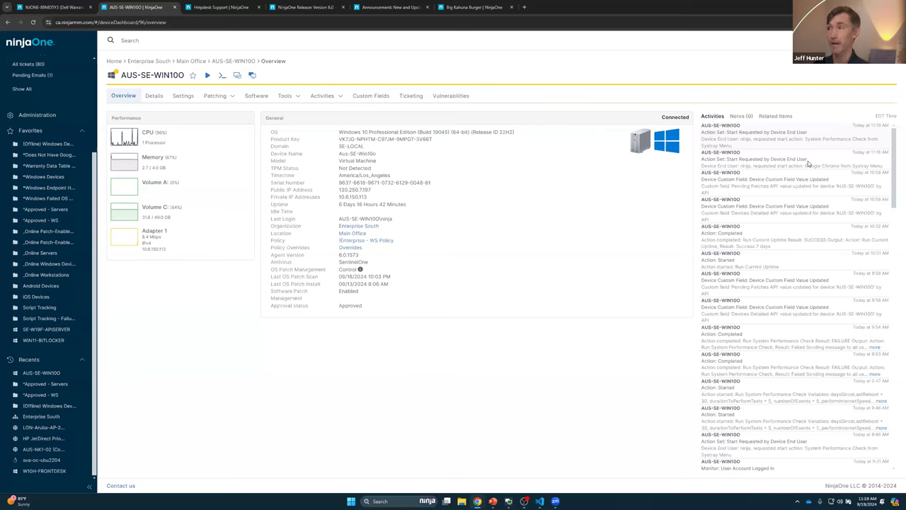
scroll(802, 178, down, 2)
scroll(803, 179, up, 2)
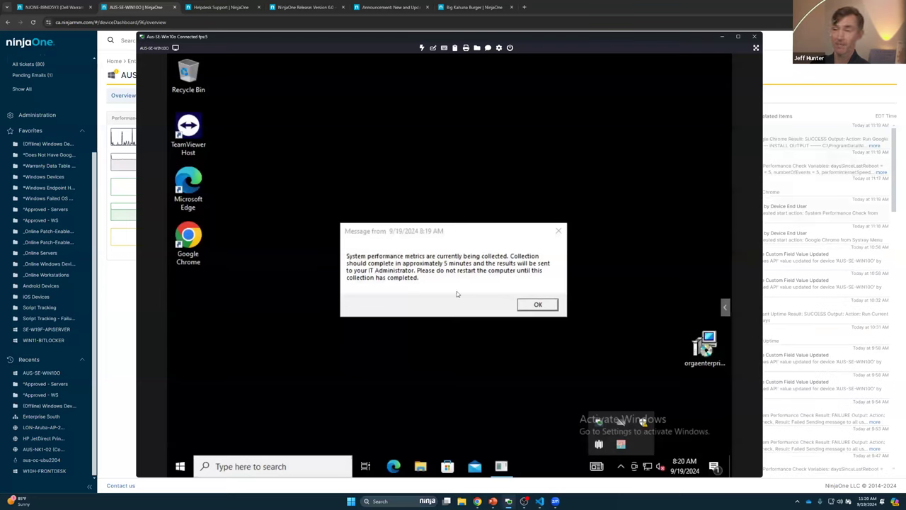
- Dismiss the performance collection message on the remote device, and examine the output details of the completed Google Chrome install activity
click(536, 305)
click(808, 156)
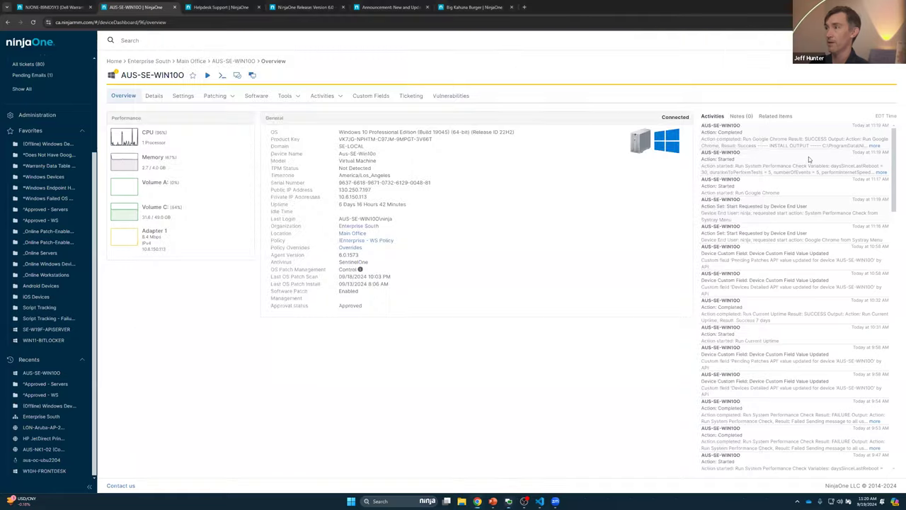
click(873, 146)
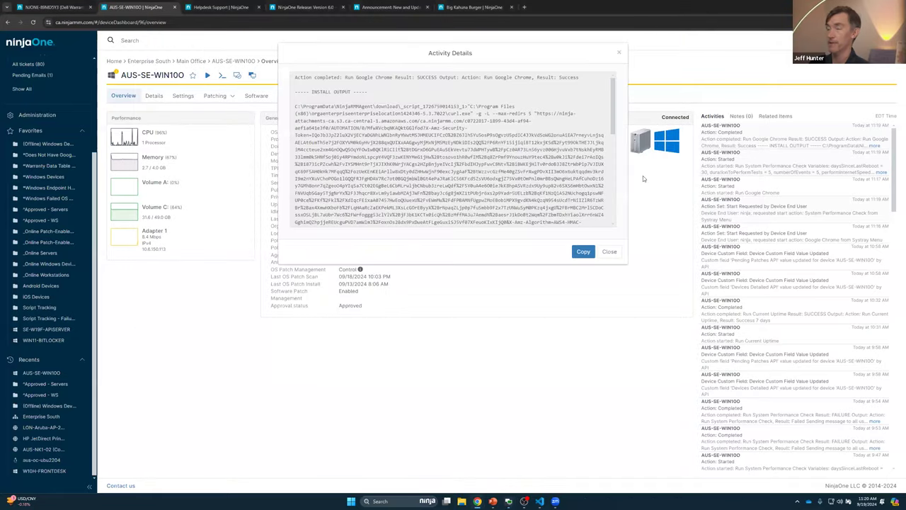
scroll(406, 163, down, 10)
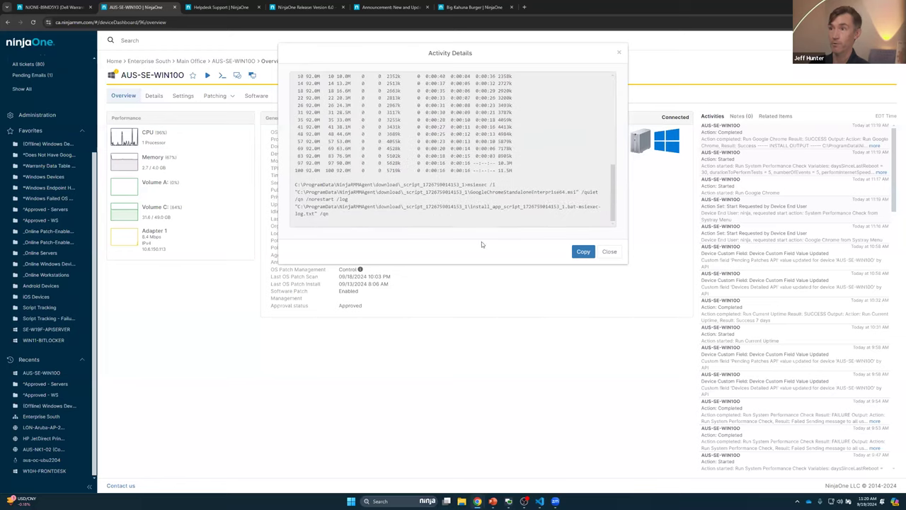
click(508, 501)
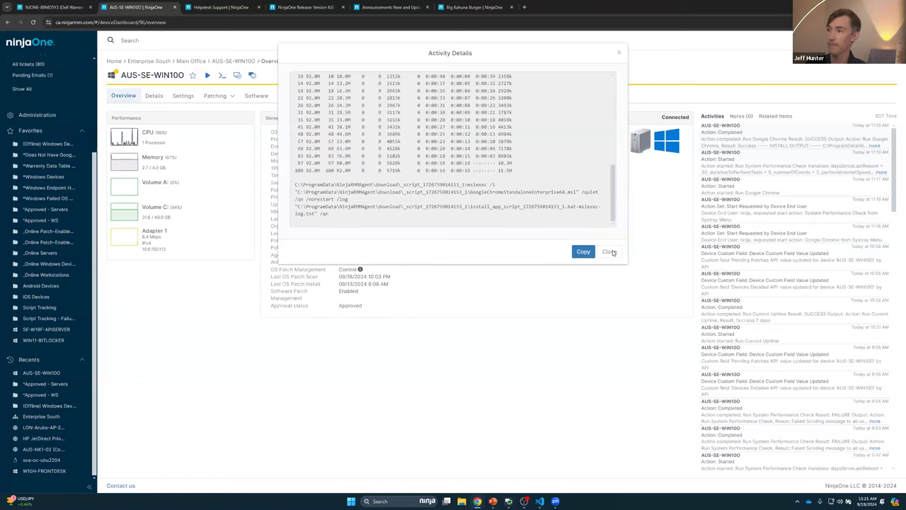
click(609, 252)
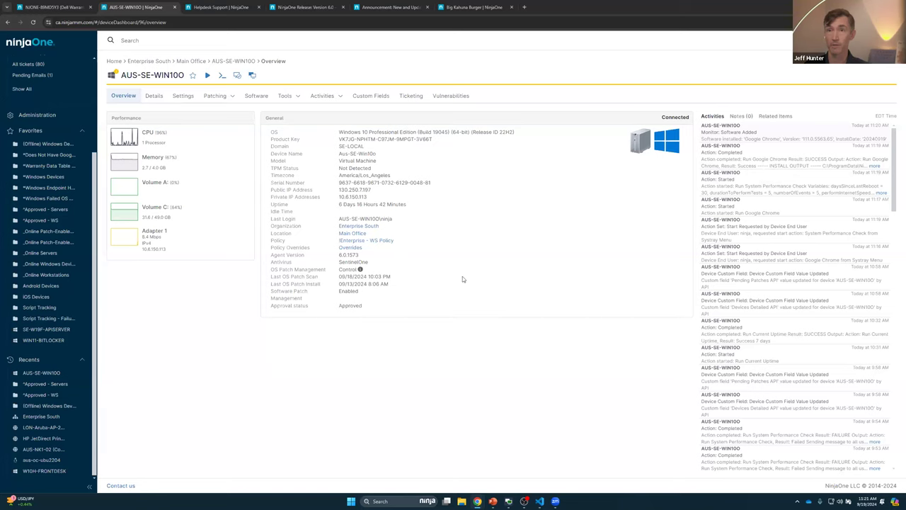
- Clear the warranty start and end dates on the Dell Warranty Tracking device, and sync its warranty with the manufacturer
click(48, 10)
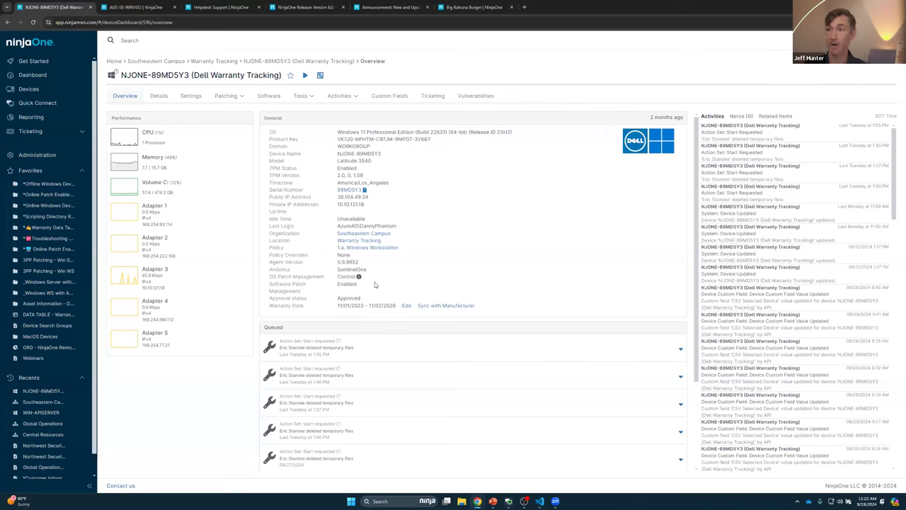
click(407, 306)
click(530, 257)
click(530, 288)
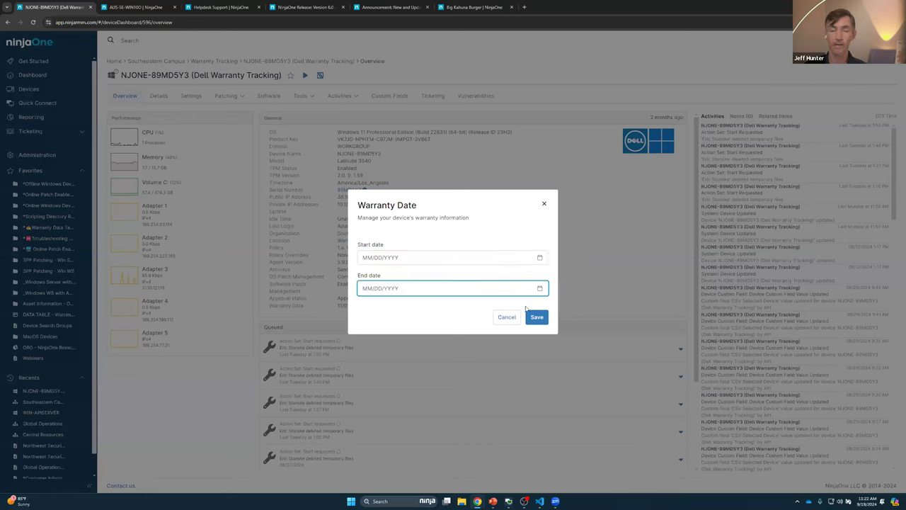
key(Return)
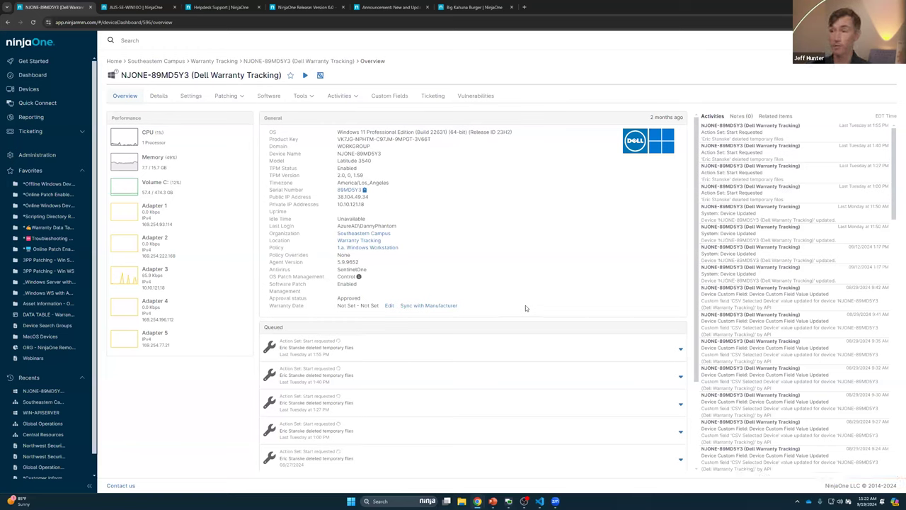
click(423, 309)
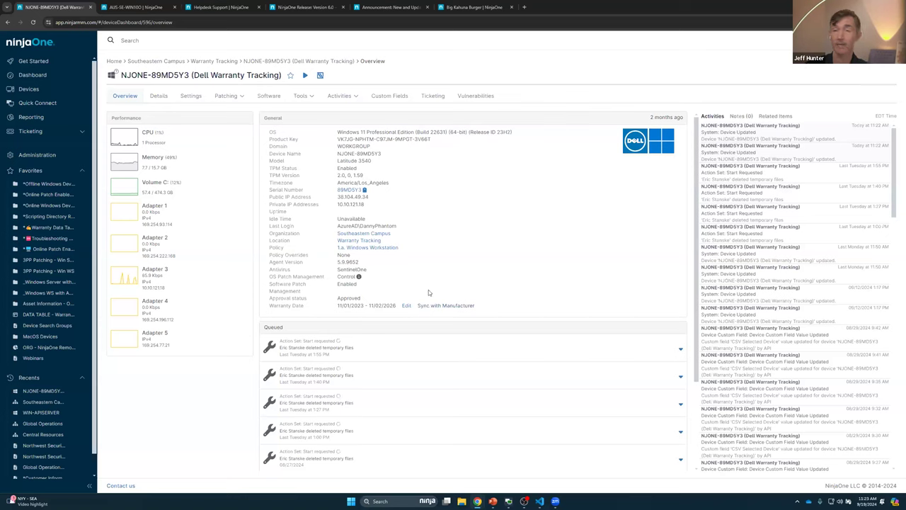
- Open the favorite Warranty Data Table Report and show the condition of its Warranty End Date filter
click(45, 228)
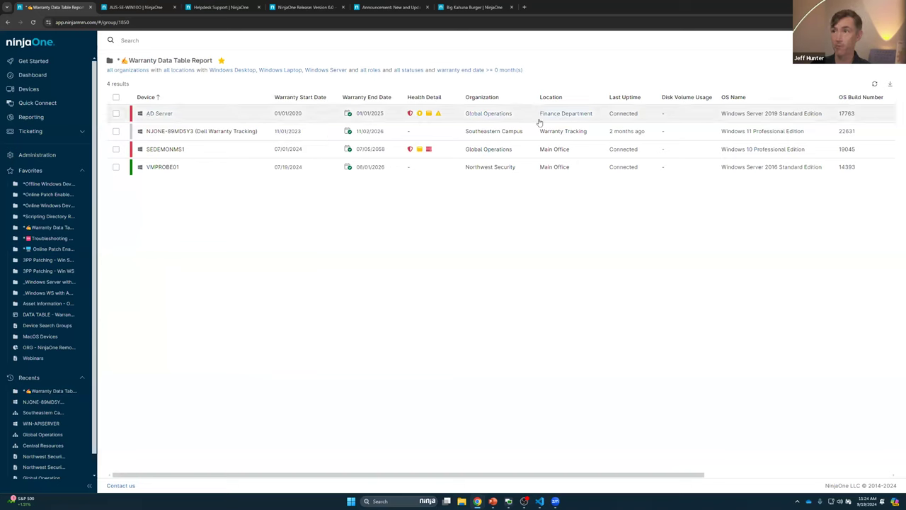
click(509, 70)
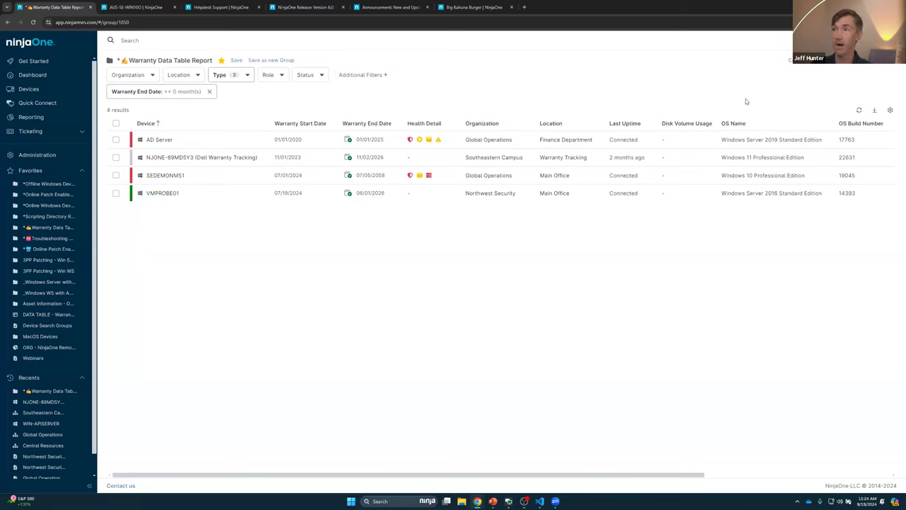
click(172, 95)
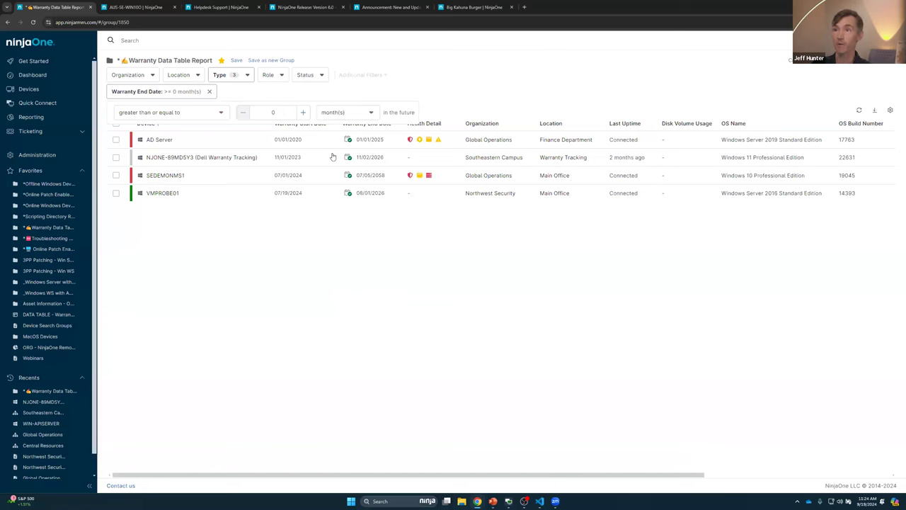
- Set the report's Warranty End Date filter to less than or equal to 90 days in the future
double_click(263, 110)
text(90)
click(505, 90)
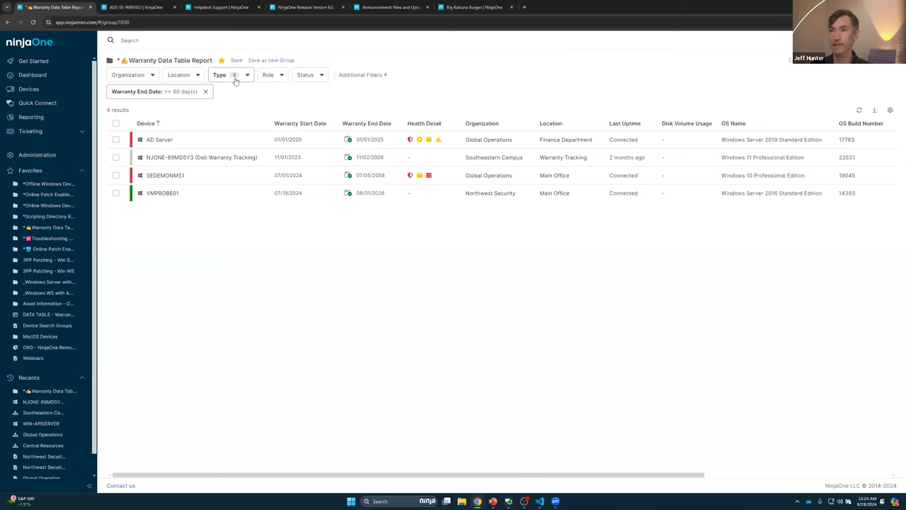
click(178, 91)
click(220, 113)
click(159, 148)
click(501, 74)
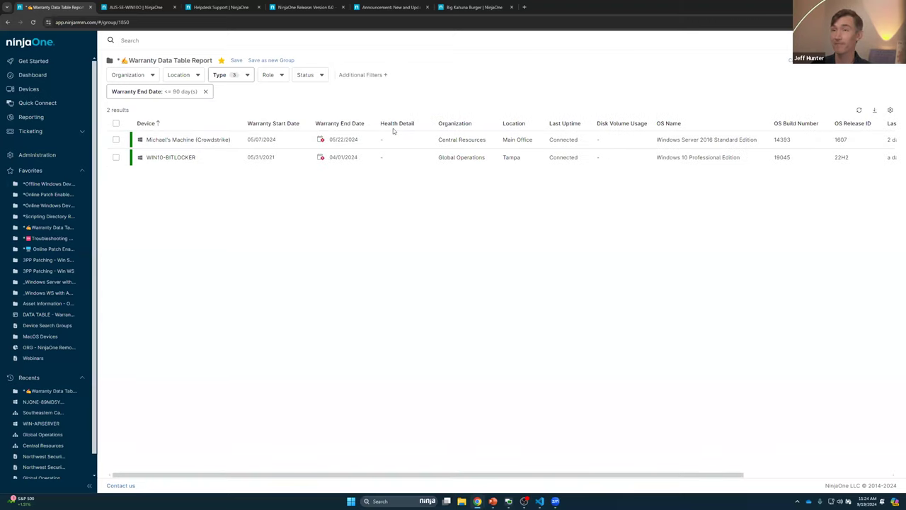
- Save the filtered device list as a new private group by appending "in next 90 days" to the Warranty Data Table Report name
mouse_move(323, 140)
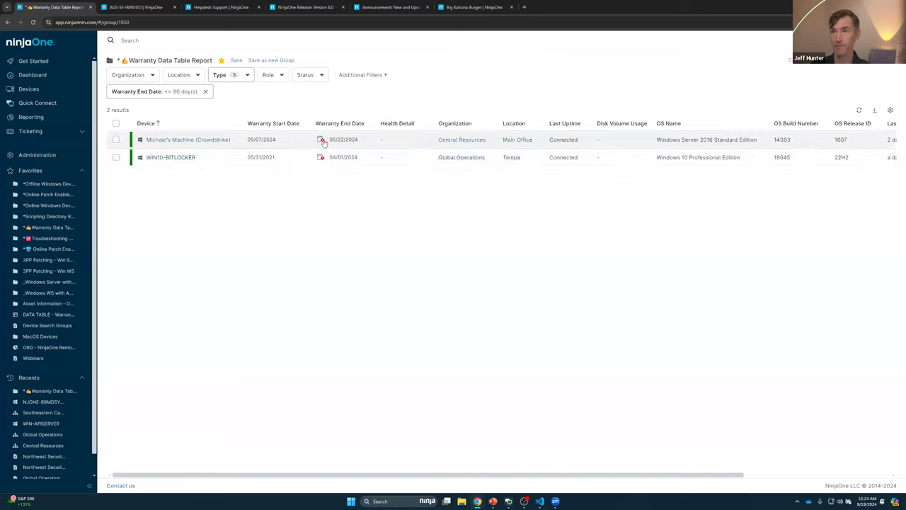
click(255, 61)
text(in next 90 days)
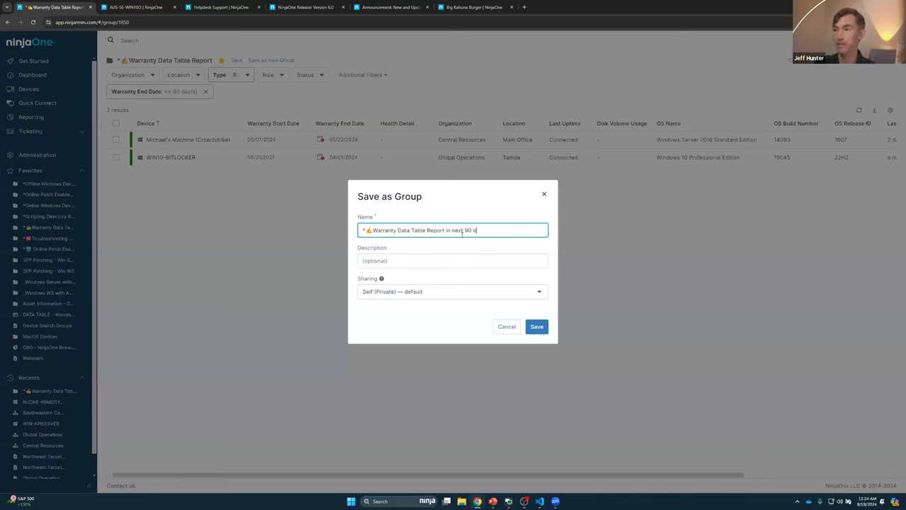
click(539, 327)
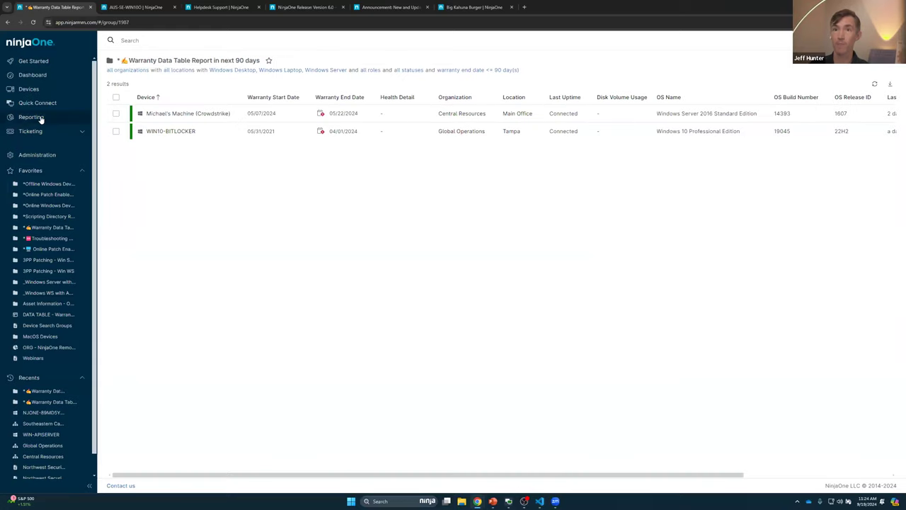
- Create a new data table report template named "Warranty expiring in 90 days or less" with the default private sharing
click(31, 117)
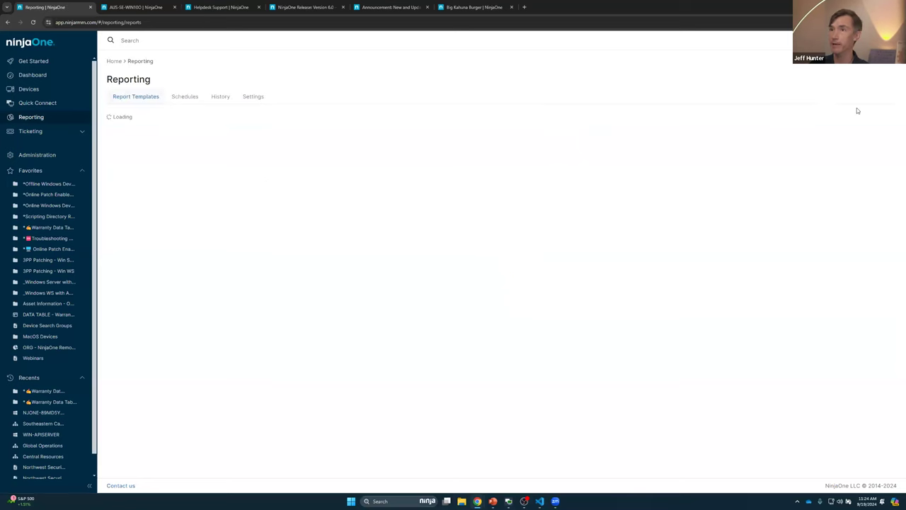
click(883, 121)
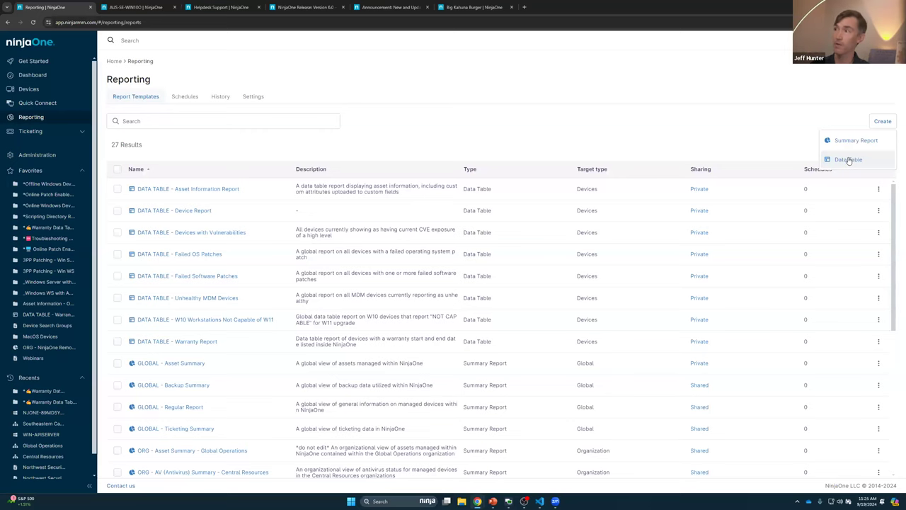
click(848, 159)
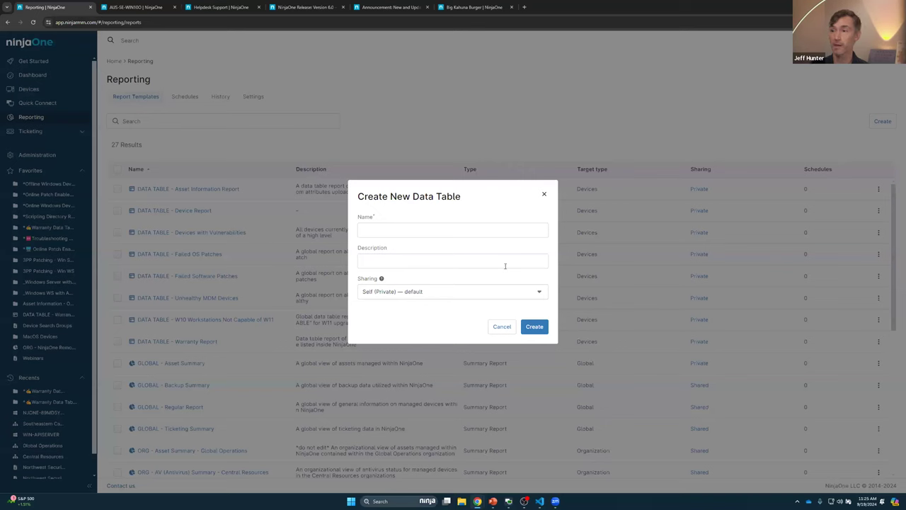
click(403, 228)
text(War)
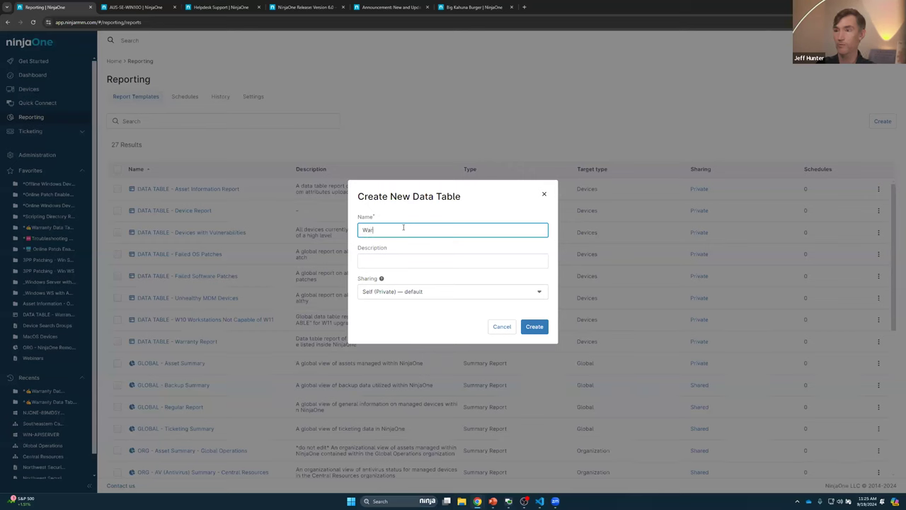
text(ranty expiring in 90 days or less)
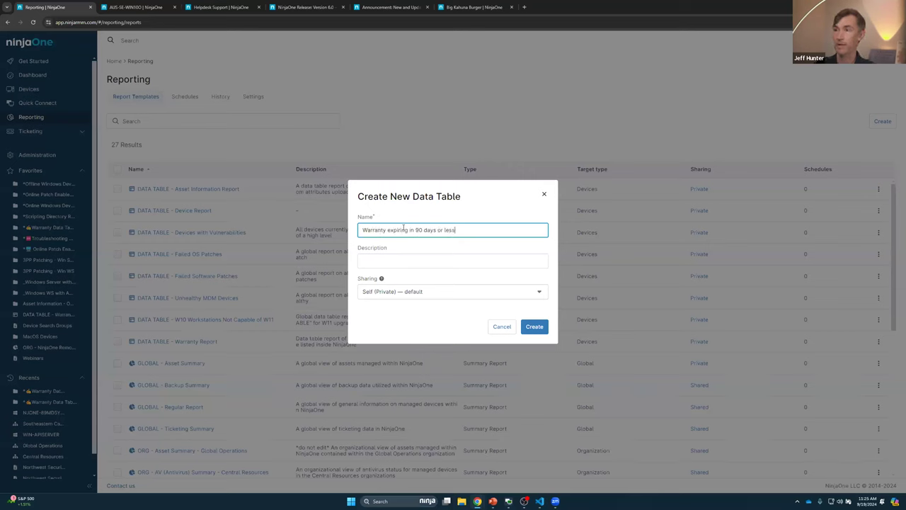
click(545, 330)
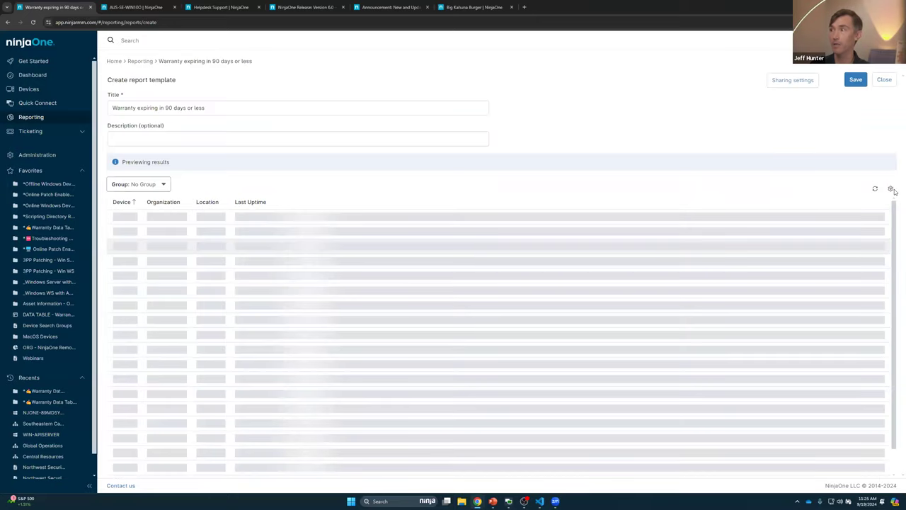
- Add the Warranty Start Date and Warranty End Date columns to the report template's table
click(890, 188)
click(415, 222)
text(warr)
click(401, 240)
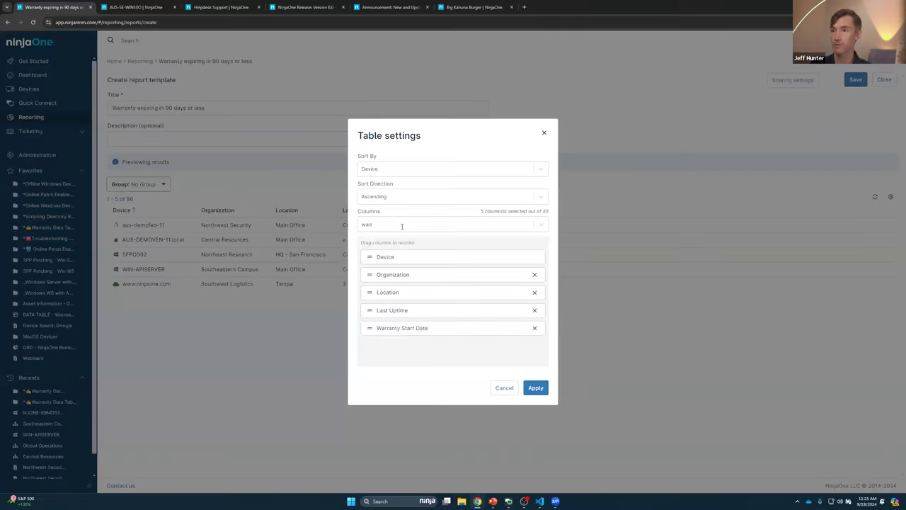
text(a)
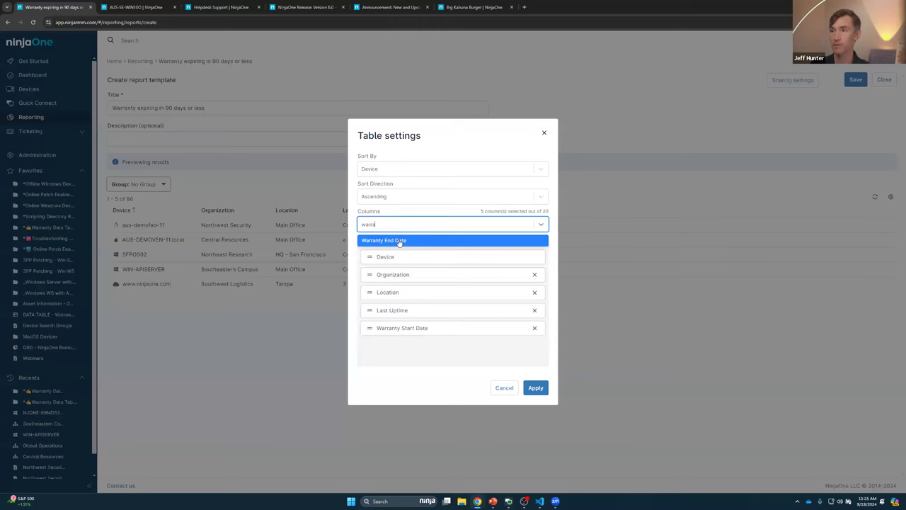
click(535, 388)
- Limit the report template to the device group "Warranty Data Table Report in next 90 days"
click(146, 185)
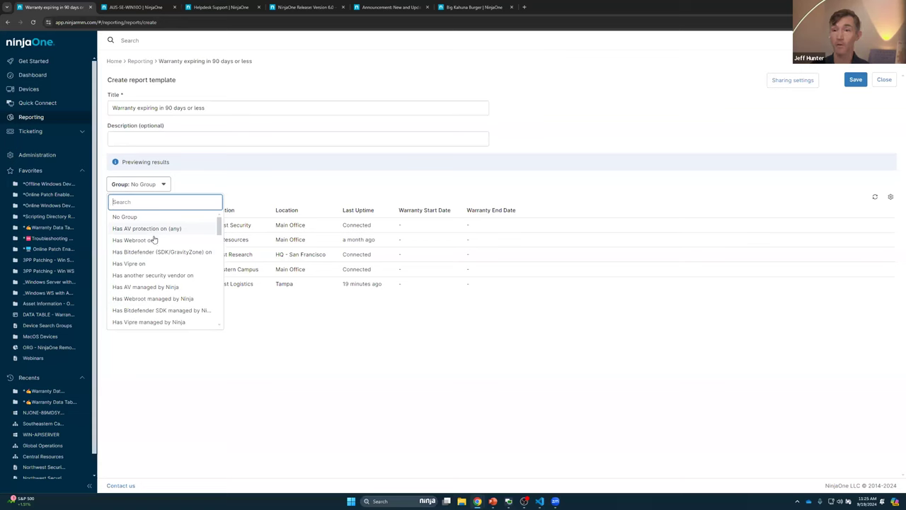
text(warr)
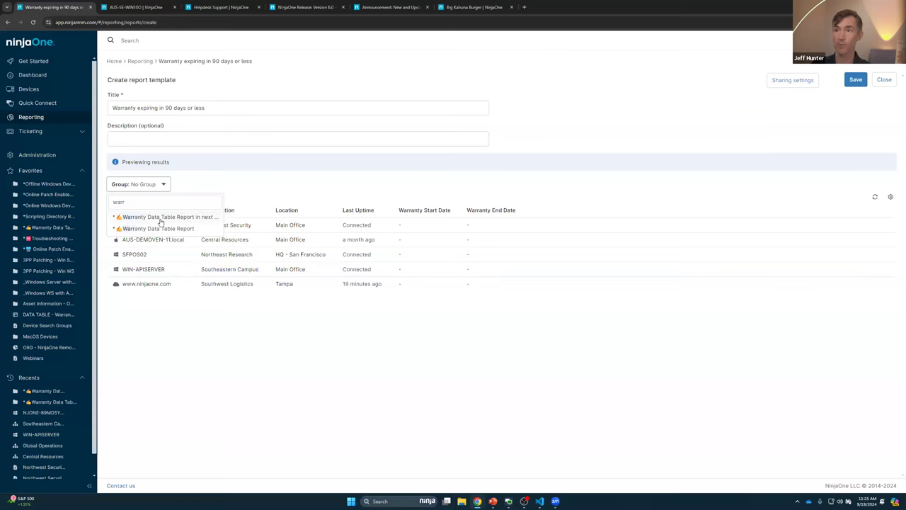
click(160, 220)
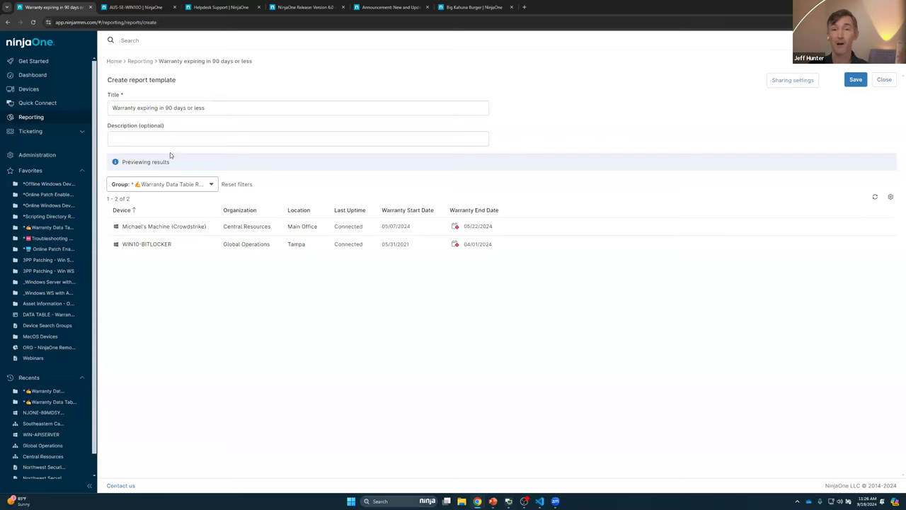
- Leave the report template and open the image backup plan of the 1.a. Windows Workstation agent policy
click(54, 157)
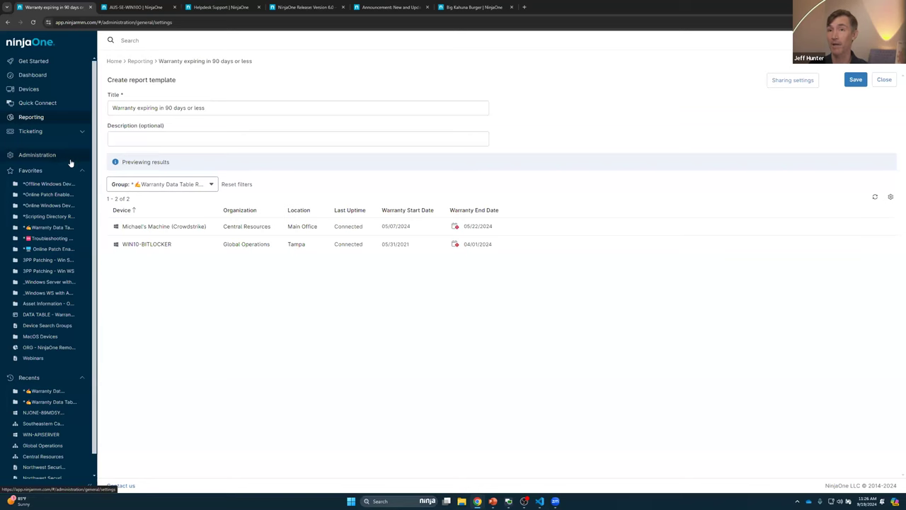
click(125, 297)
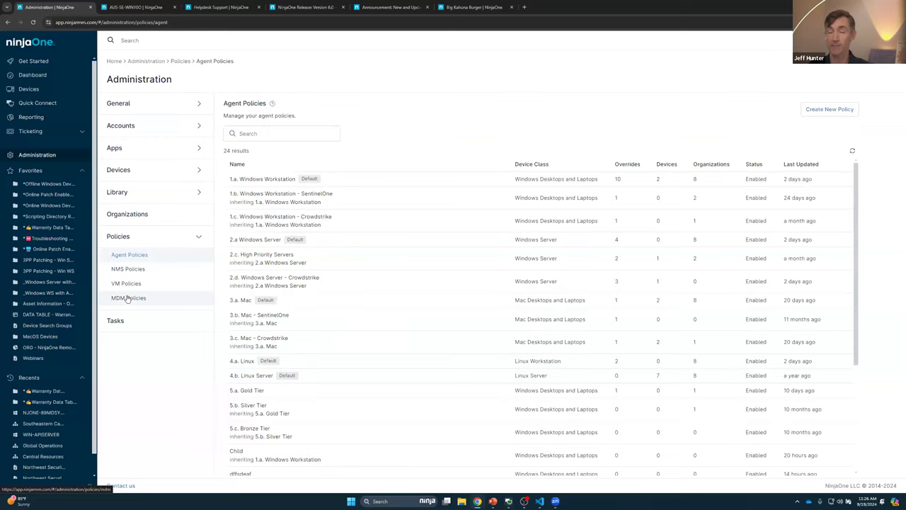
click(266, 183)
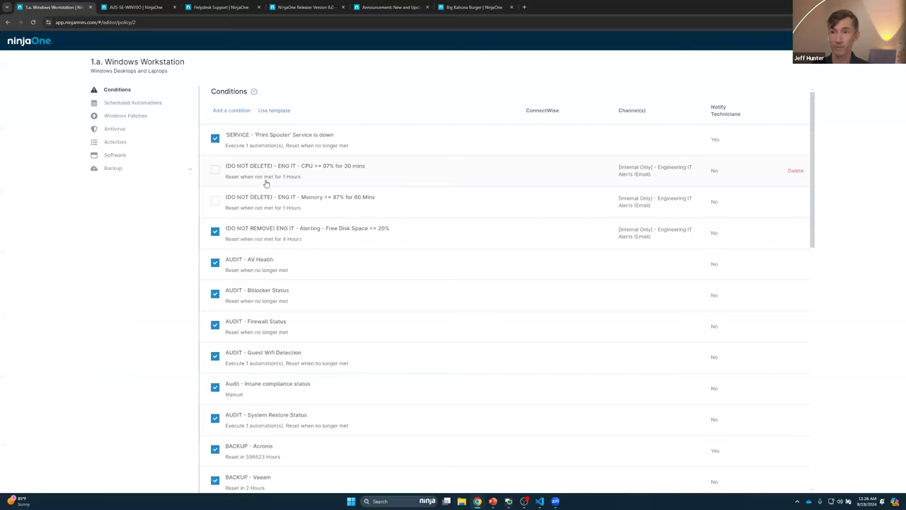
click(113, 167)
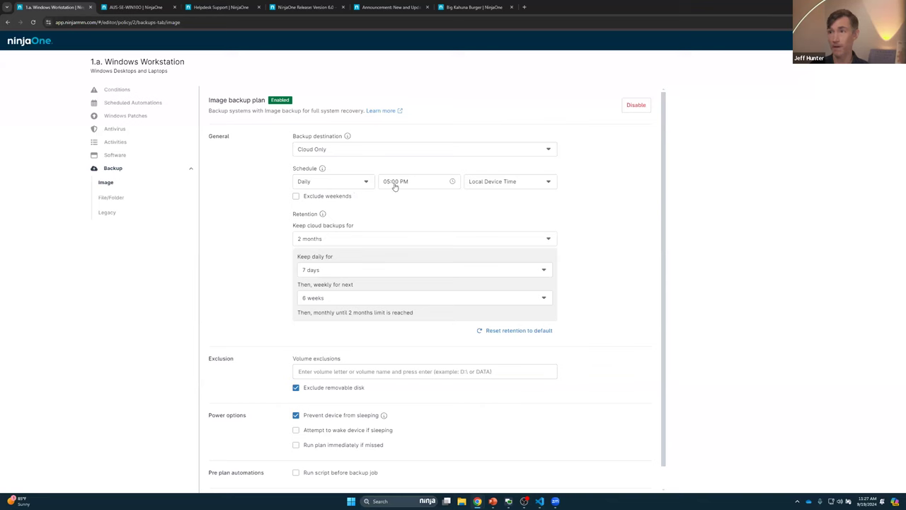
- Check the time zone choices of the image backup schedule and exclude weekends from it
click(499, 184)
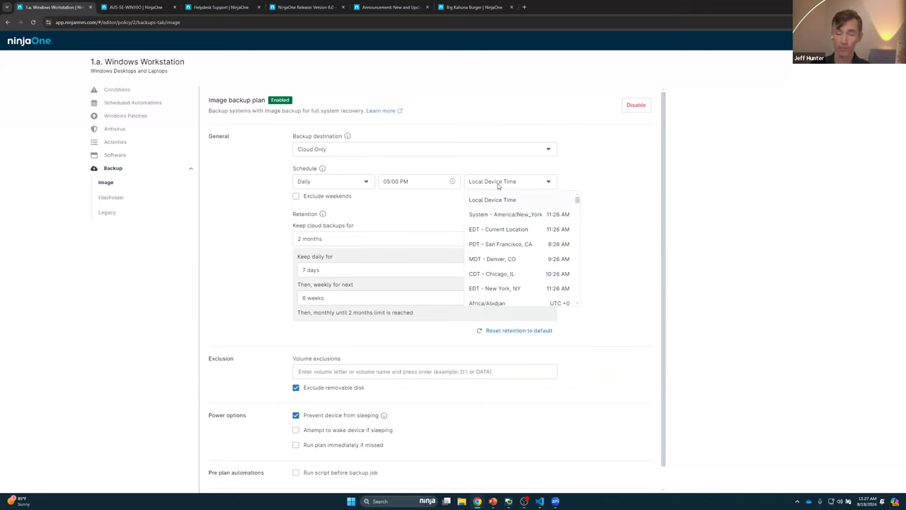
click(295, 193)
click(296, 196)
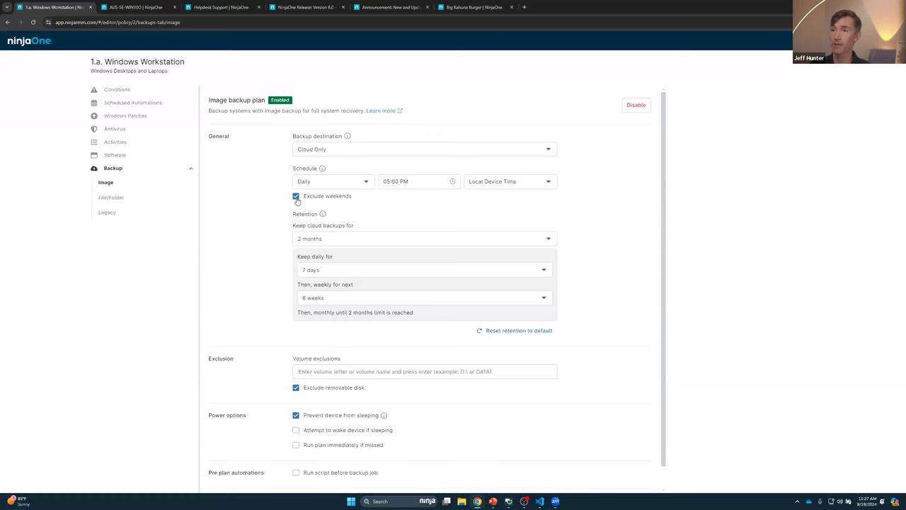
- Set the image backup retention to 6 months for cloud backups, with 21 days of daily and 8 weeks of weekly backups
mouse_move(322, 214)
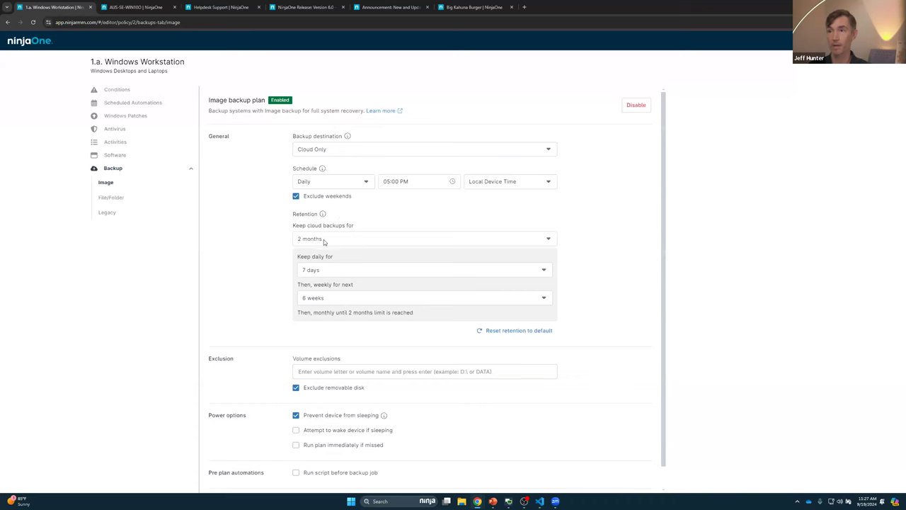
click(323, 243)
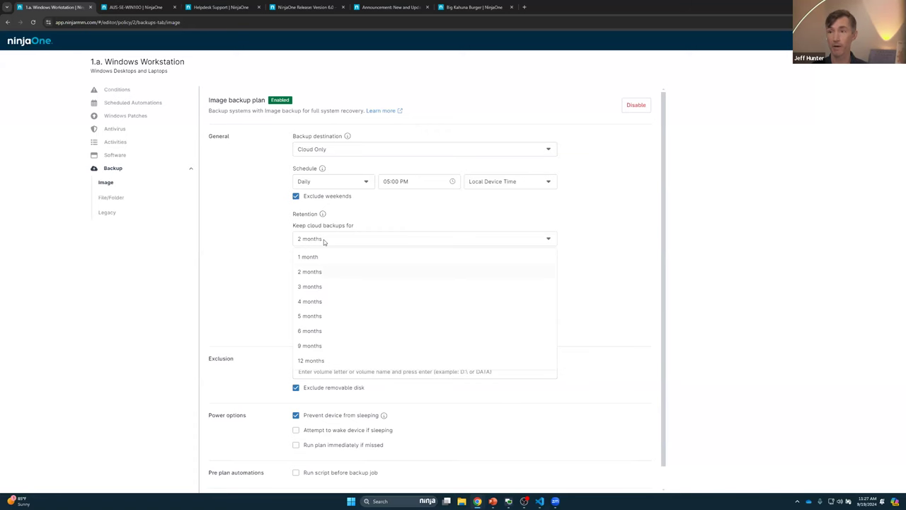
click(310, 331)
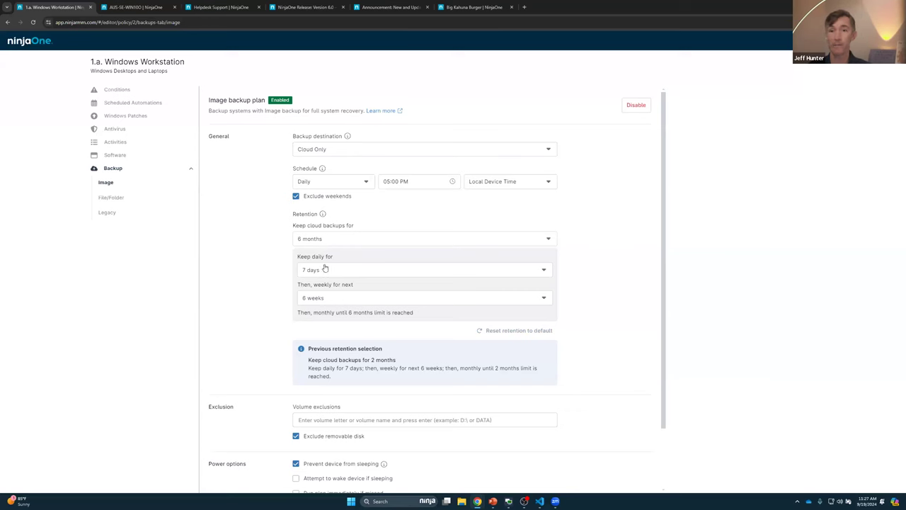
click(327, 272)
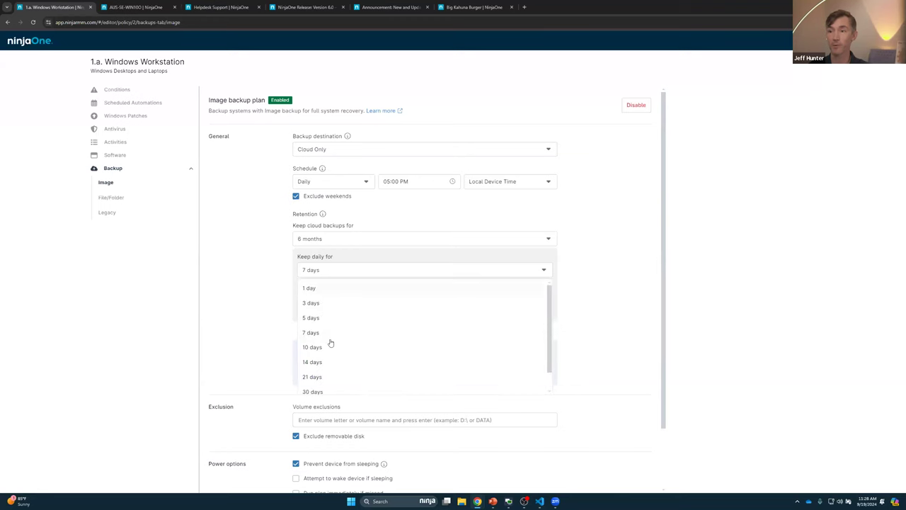
click(318, 378)
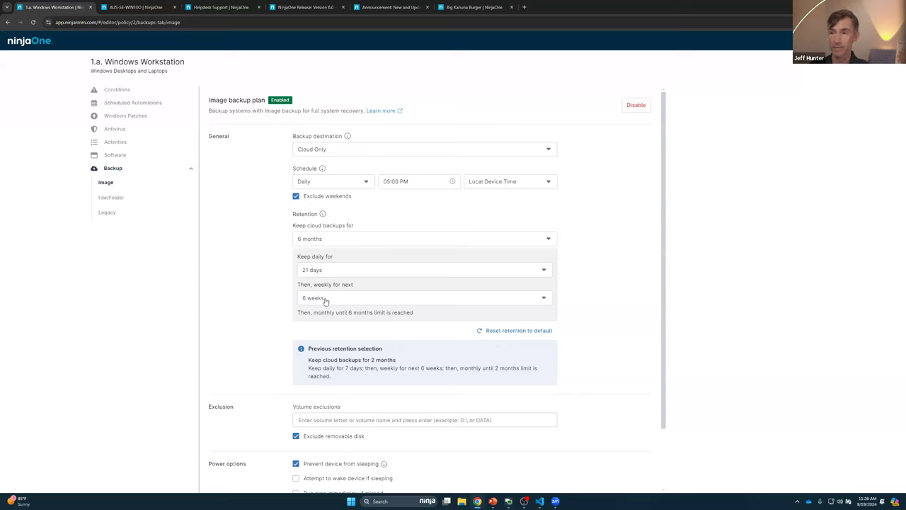
click(325, 301)
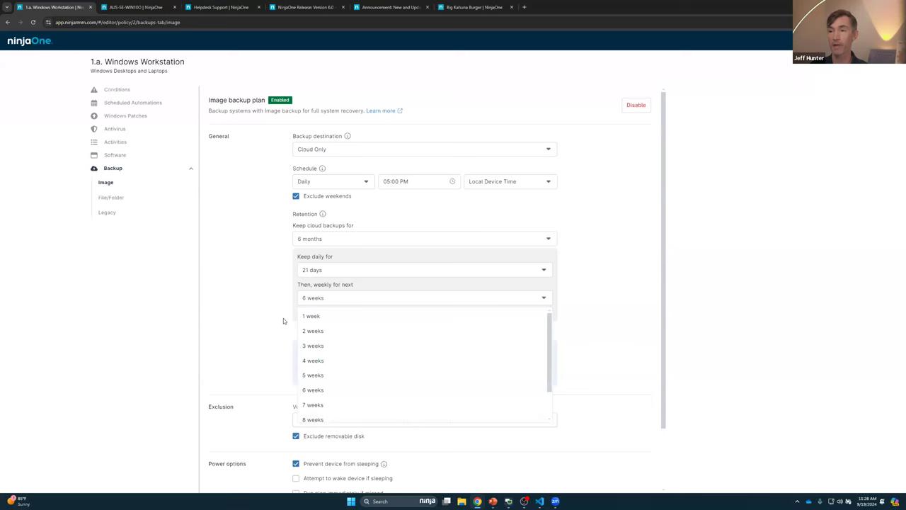
key(Return)
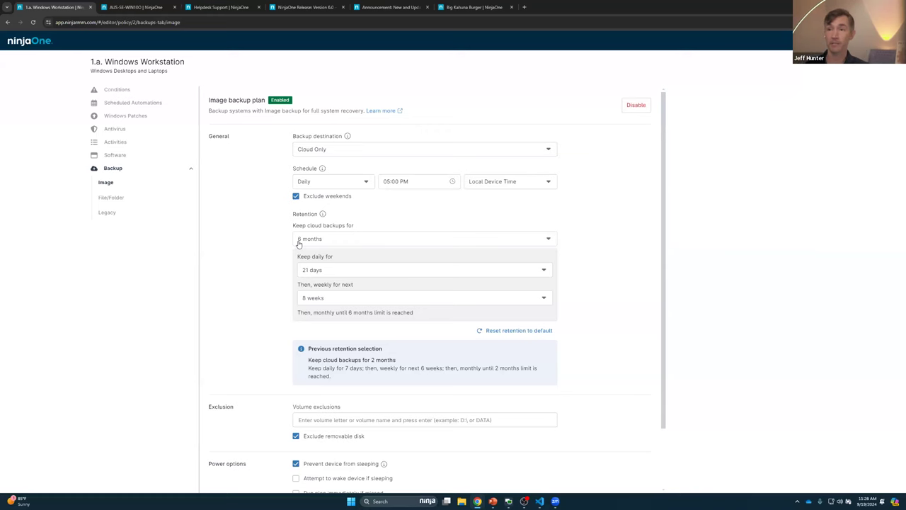
- Compare the policy's legacy backup plans with the new image backup plan, ending on the image plan
click(106, 213)
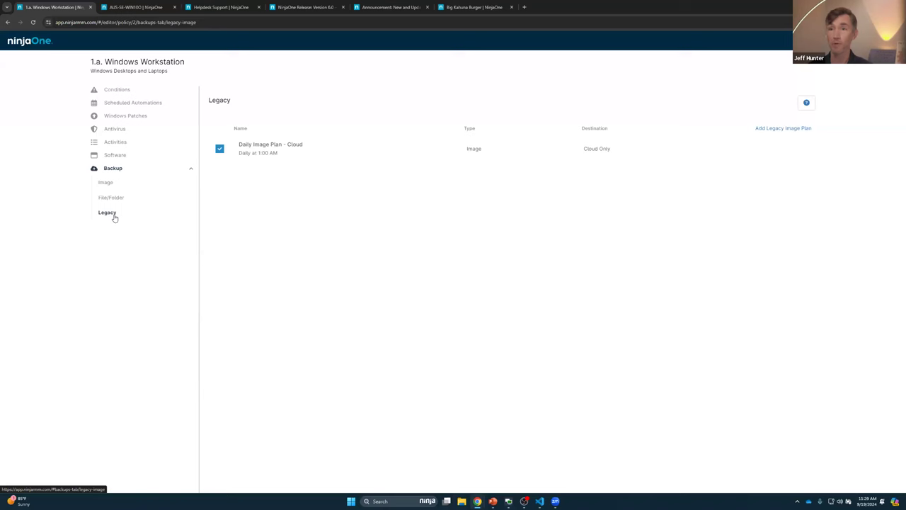
click(110, 189)
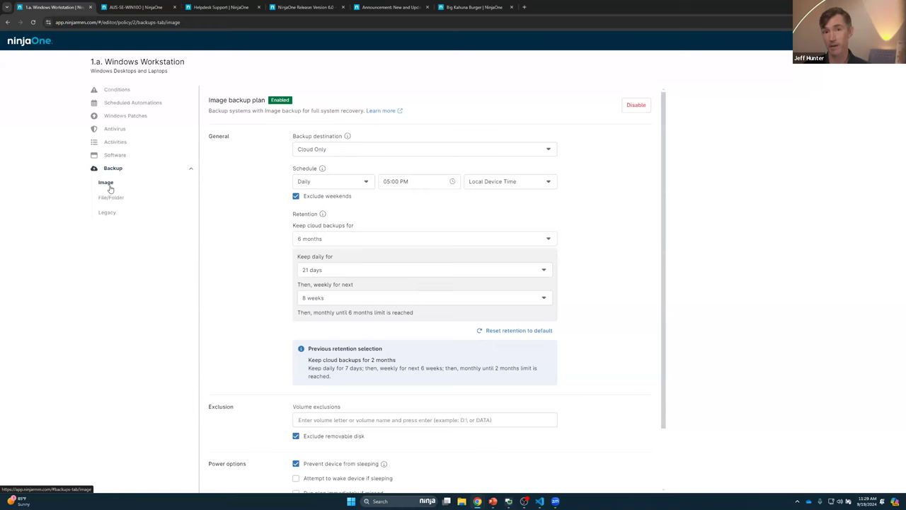
click(106, 217)
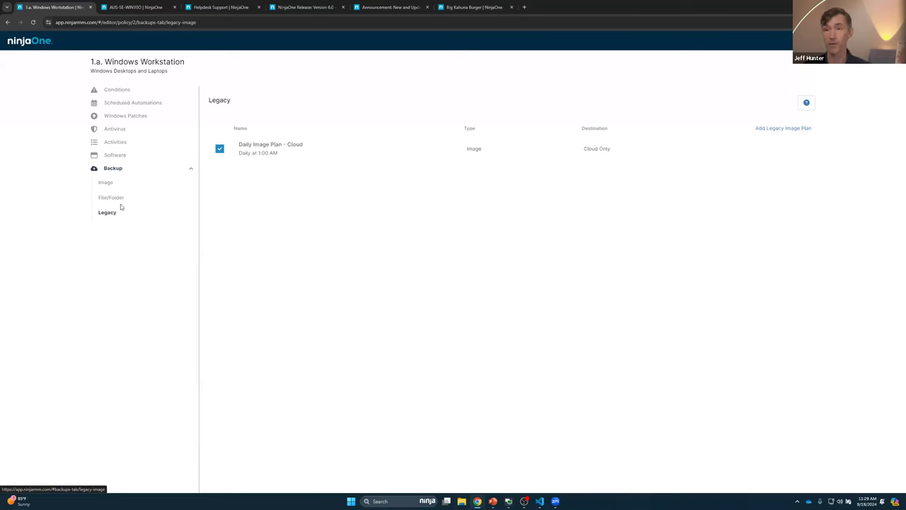
click(106, 183)
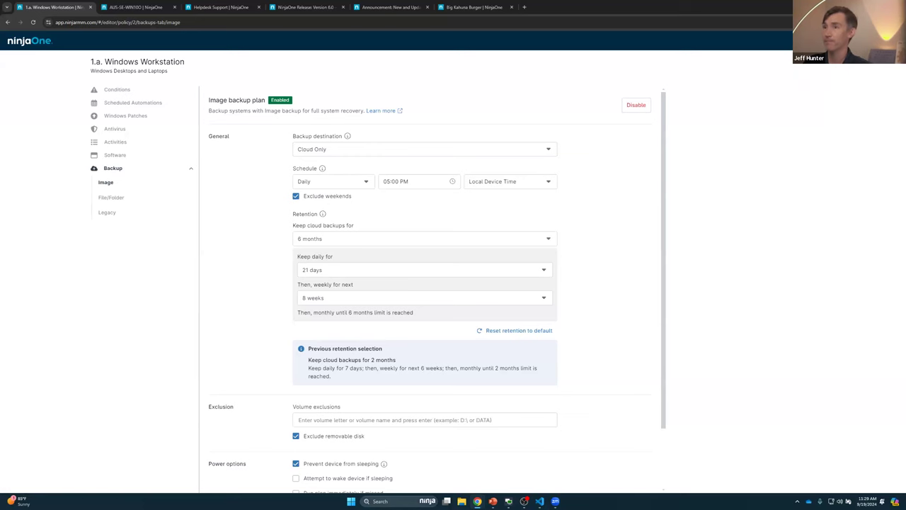
- Leave the Windows Workstation policy editor without saving the backup changes and return to the system dashboard
key(Escape)
click(709, 231)
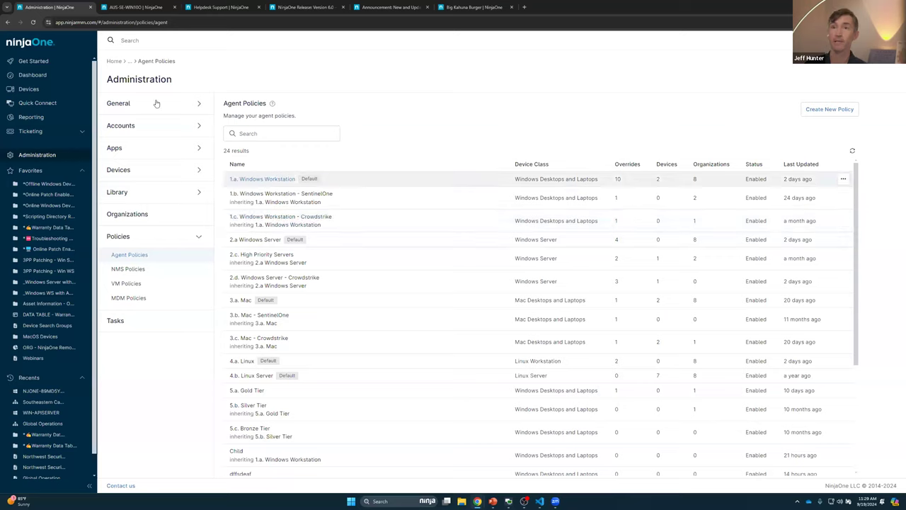
click(30, 42)
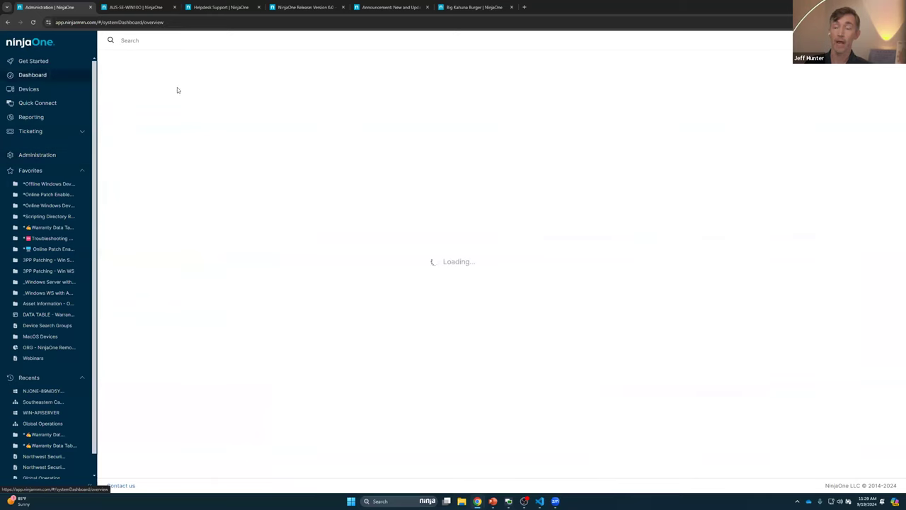
- From the system-wide backup usage list, open device AUS-W10BLCK-DM (Bitlocker) and show its backup plans for management
mouse_move(188, 94)
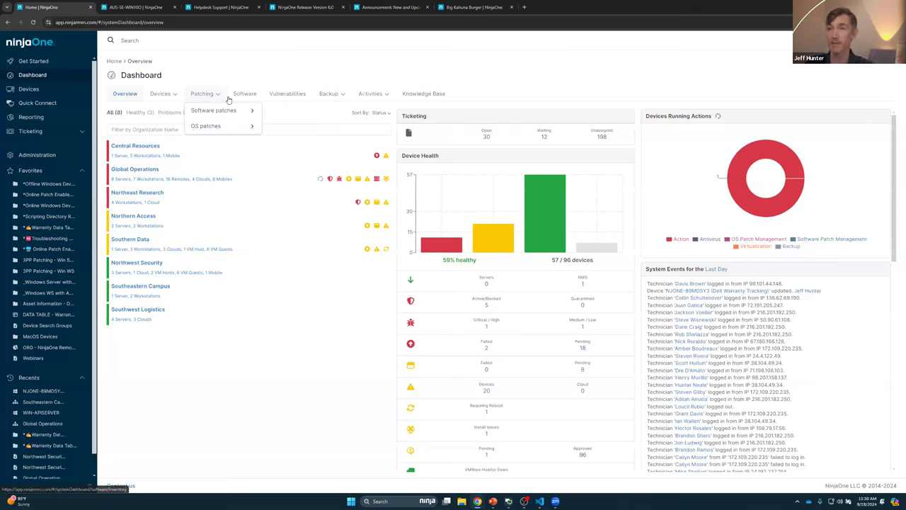
mouse_move(329, 97)
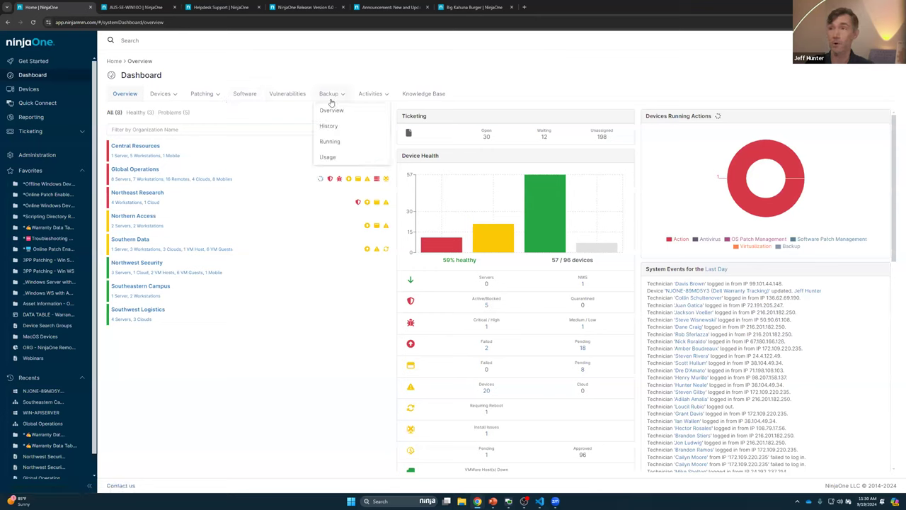
click(327, 157)
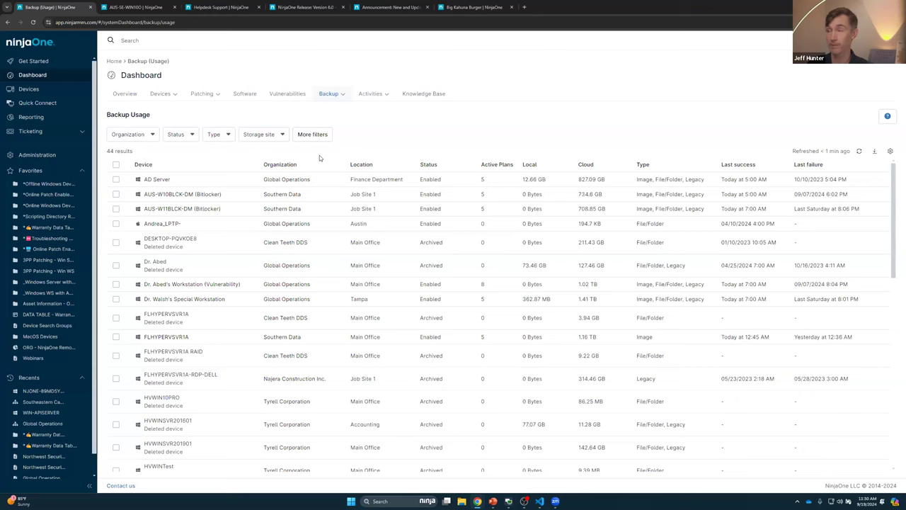
click(159, 195)
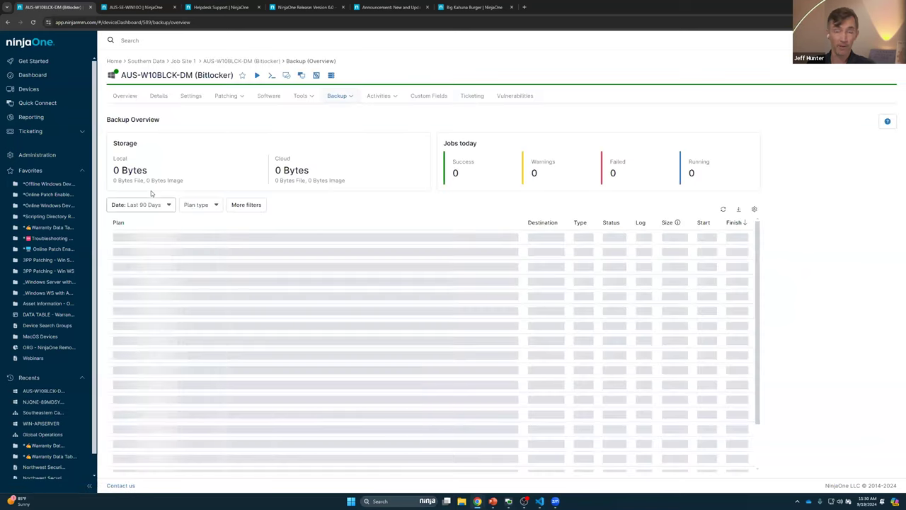
click(349, 99)
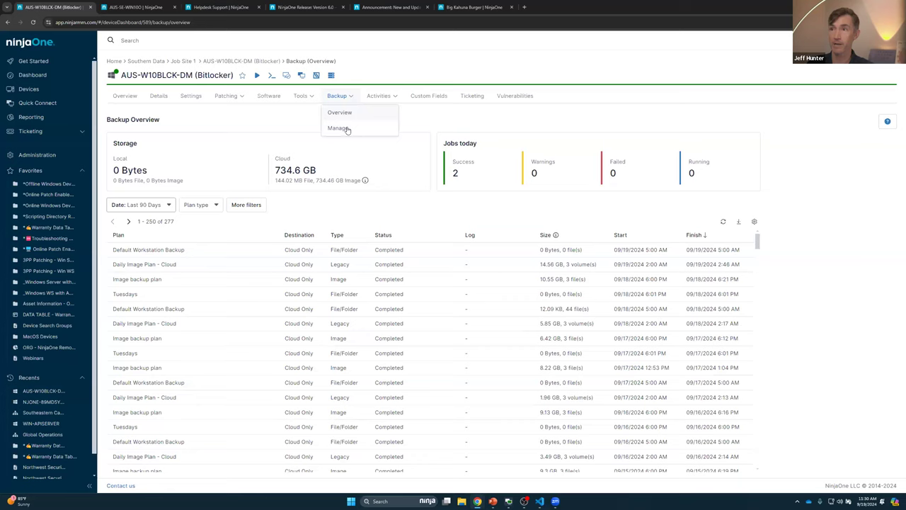
click(347, 129)
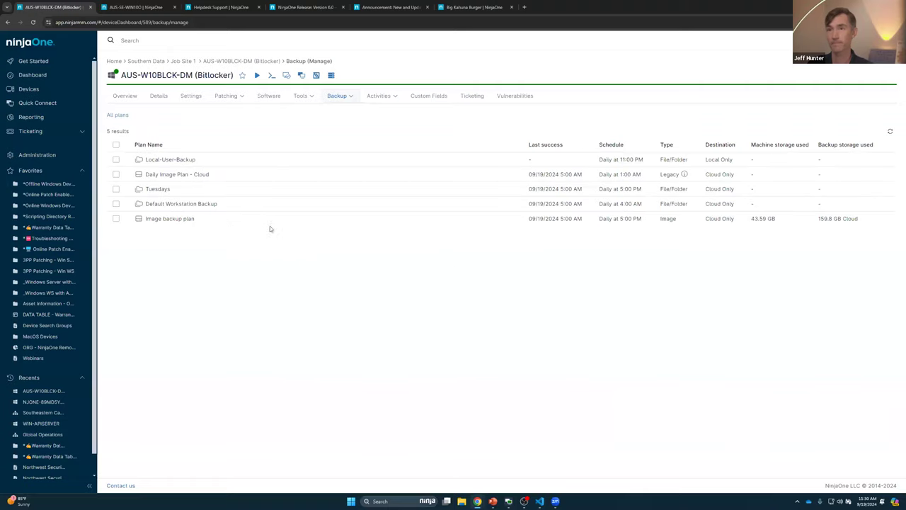
- Check the restore actions offered for the image backup plan and open the job runs of its (C:) Local Disk volume
click(116, 220)
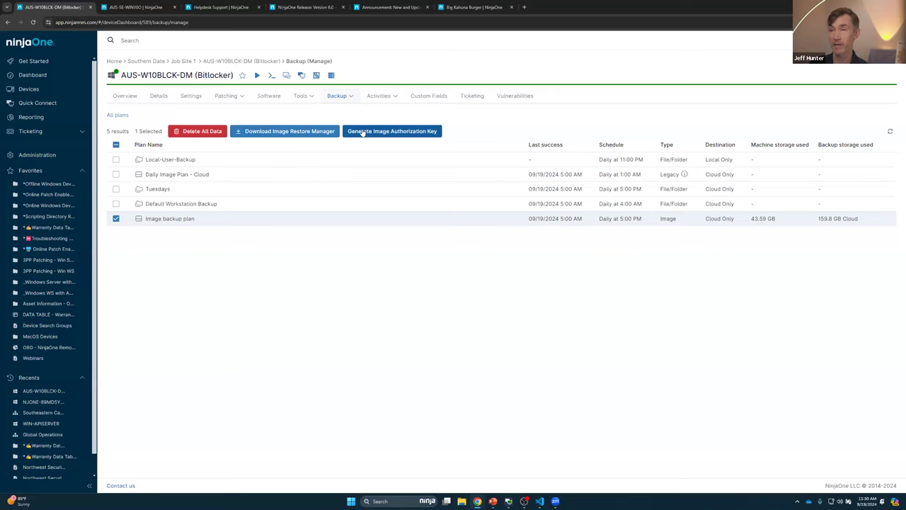
click(116, 219)
click(161, 219)
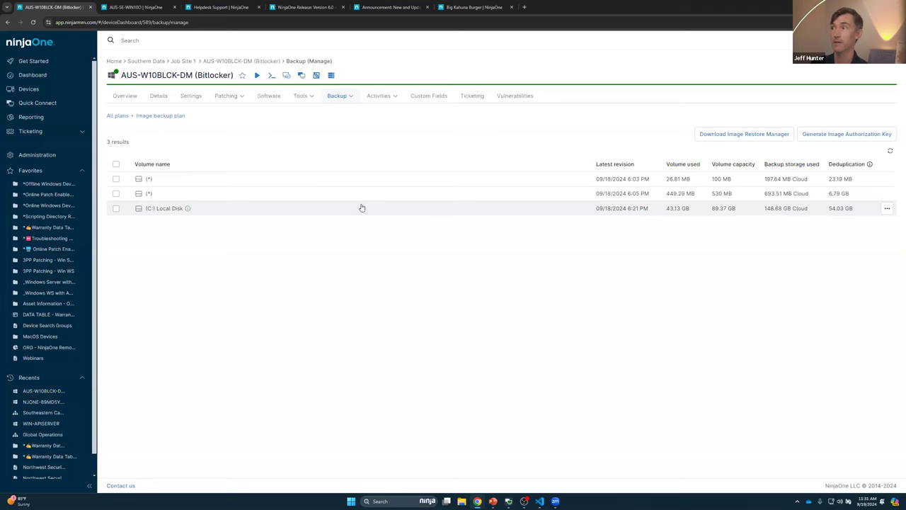
click(150, 209)
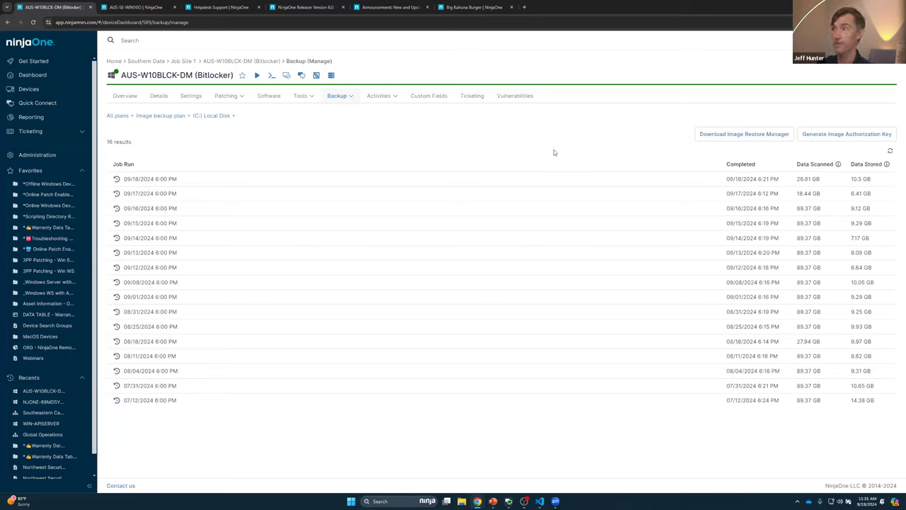
- Mount the 09/18/2024 6:00 PM image of (C:) Local Disk in the cloud and select Frequently-Changing-File.txt
click(149, 180)
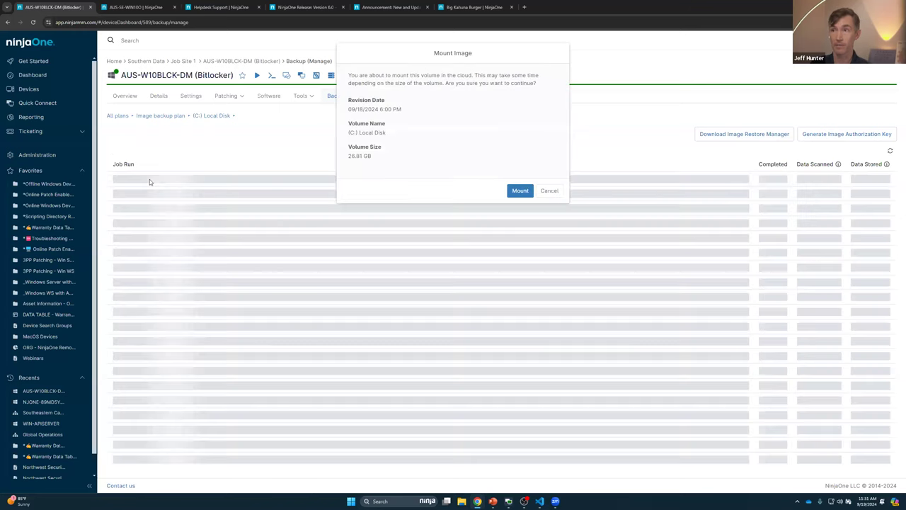
click(519, 191)
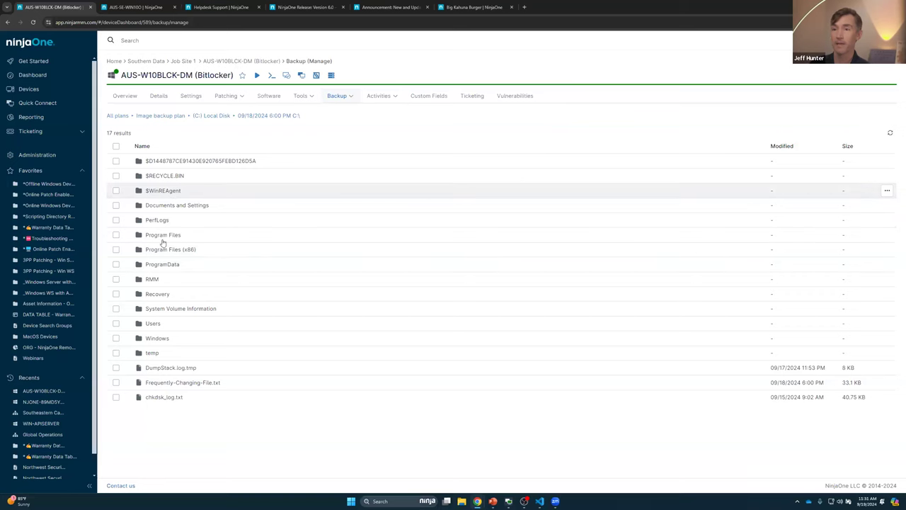
click(116, 383)
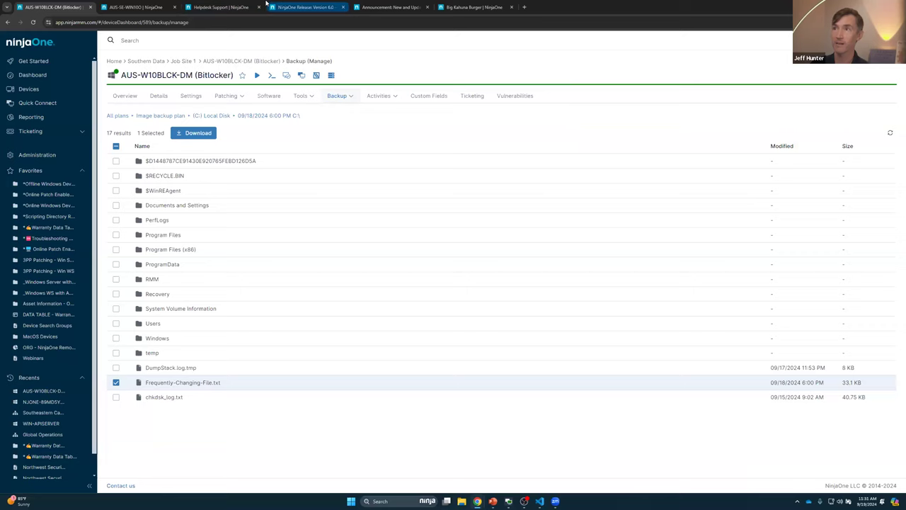
- Switch to the second NinjaOne instance and open backup management for device SE-W19E from its backup usage list
click(152, 6)
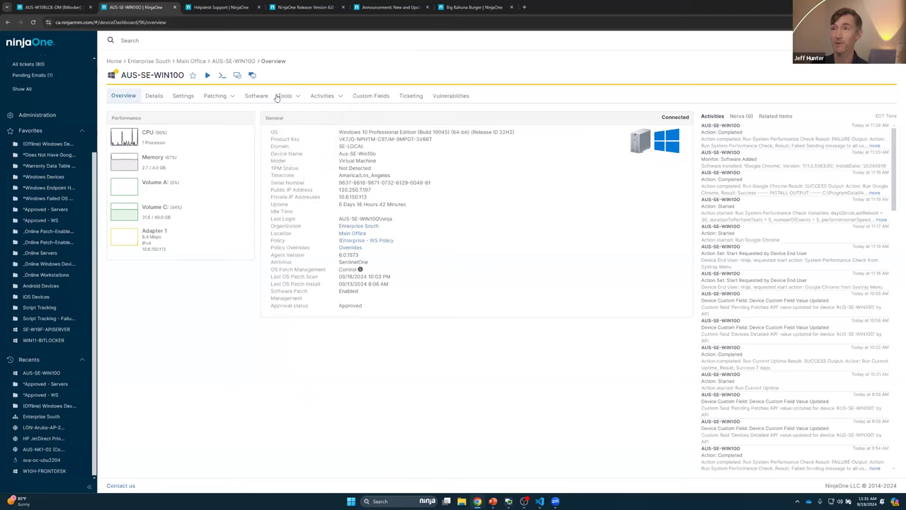
click(47, 48)
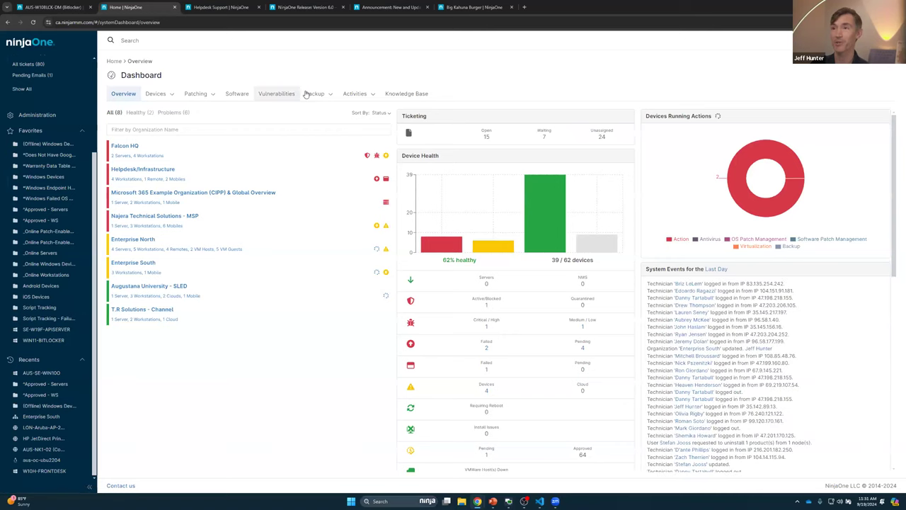
mouse_move(315, 96)
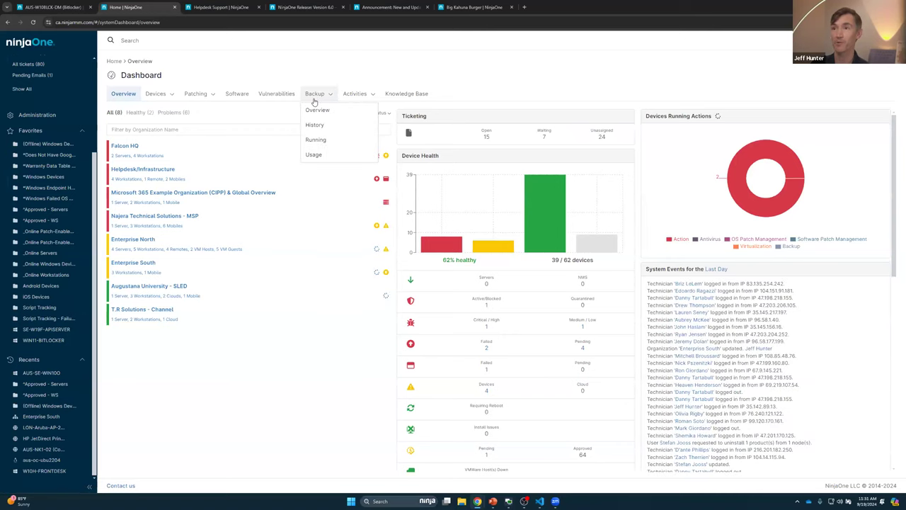
click(313, 155)
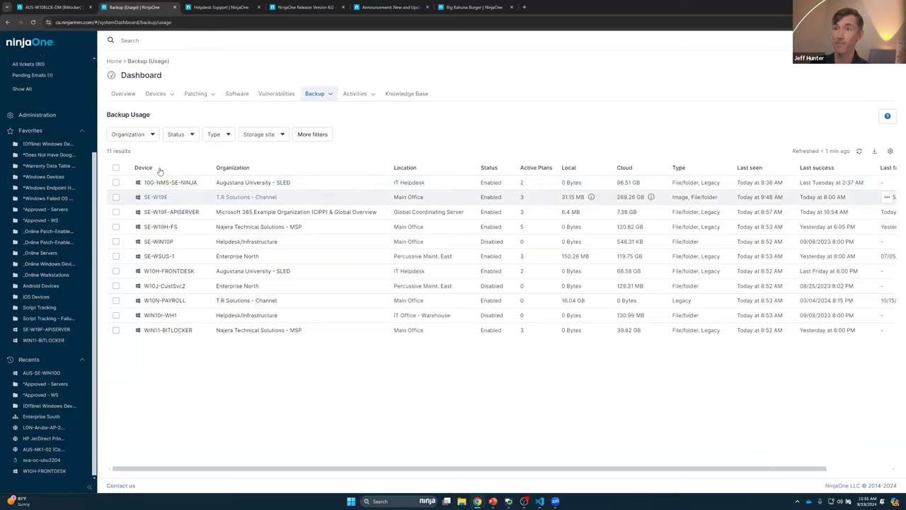
click(179, 155)
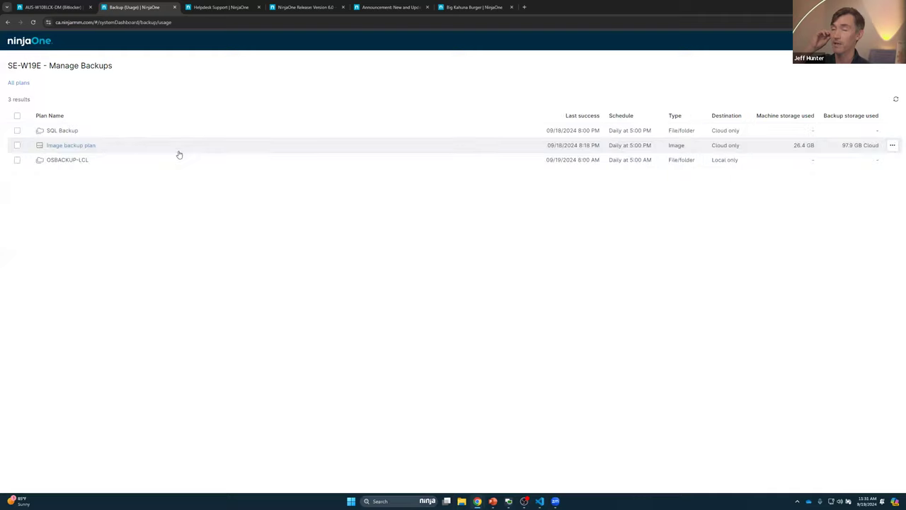
- Mount the 09/18/2024 8:00 PM image of SE-W19E's (C:) Local Disk from the image backup plan
click(74, 145)
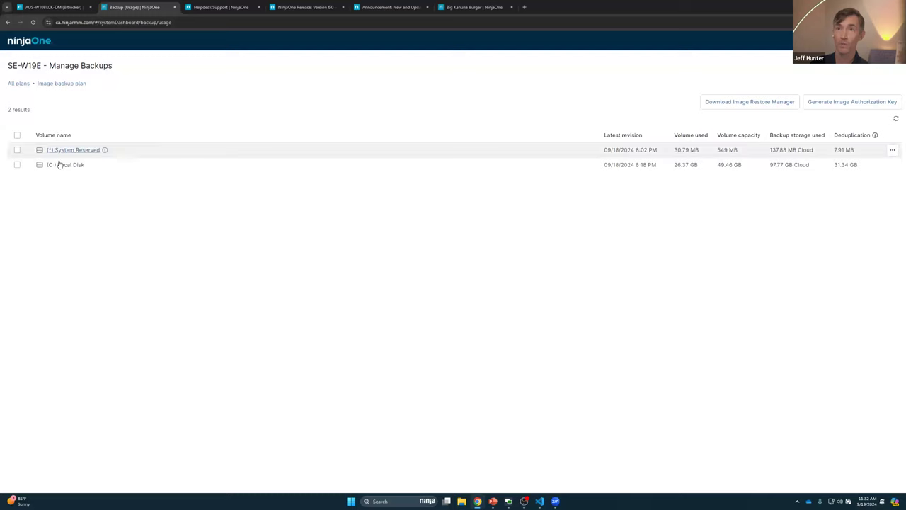
click(60, 165)
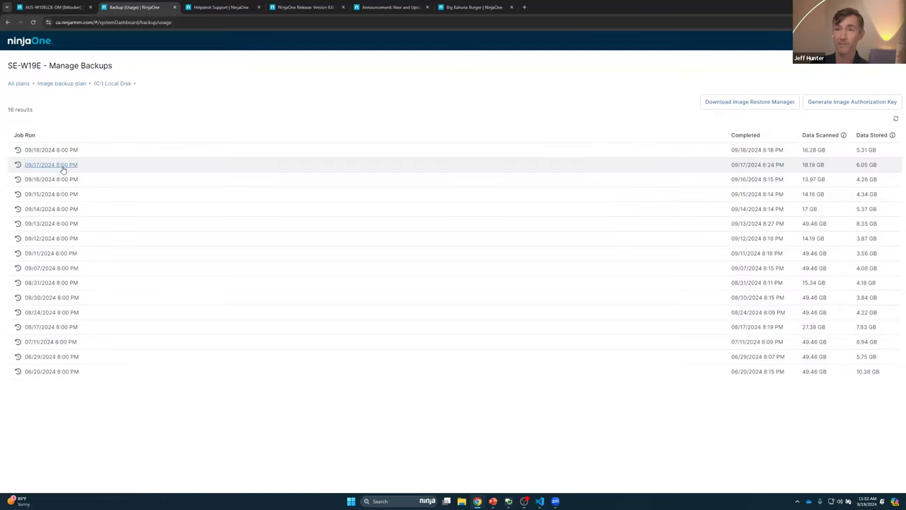
click(46, 151)
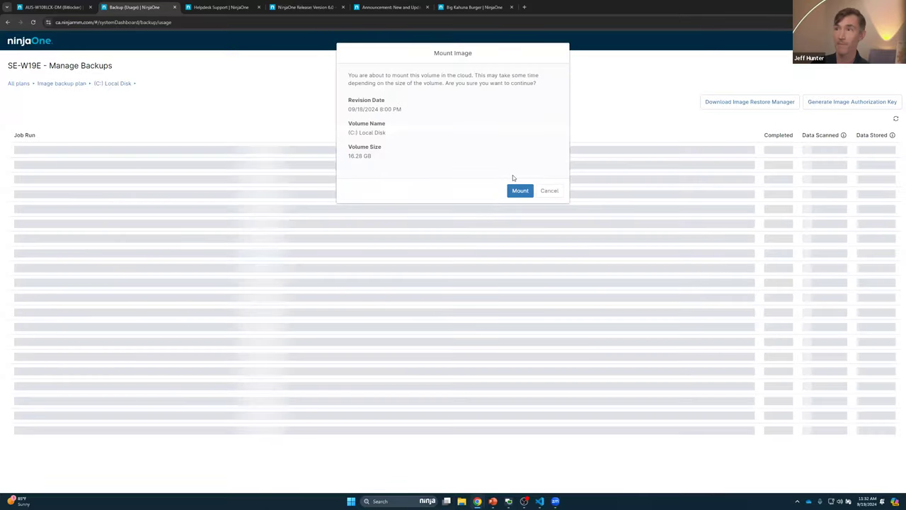
click(520, 191)
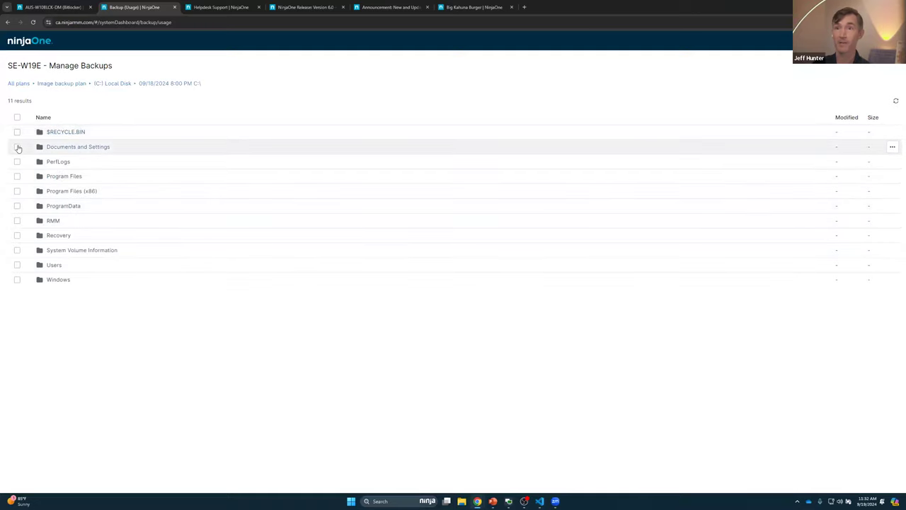
- Check the restore options for the Documents and Settings folder, including Other Location, and return to the backup usage list without restoring
click(17, 147)
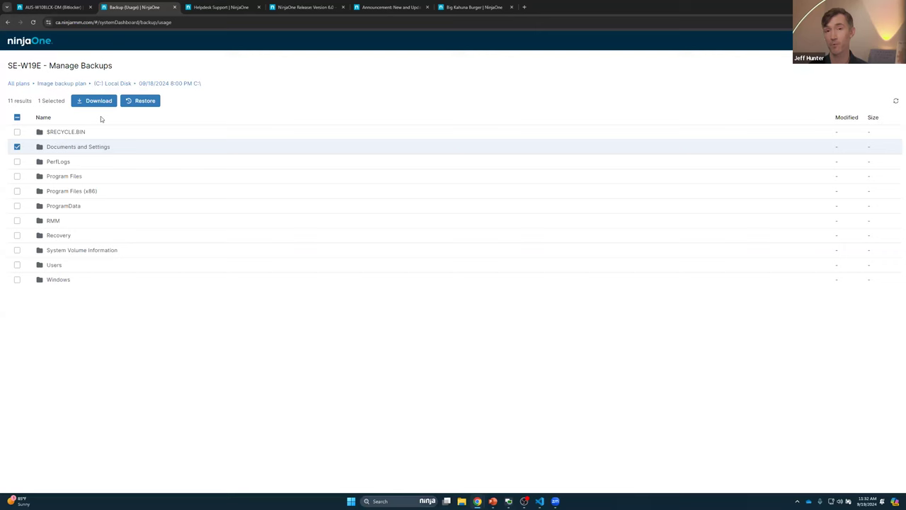
click(142, 101)
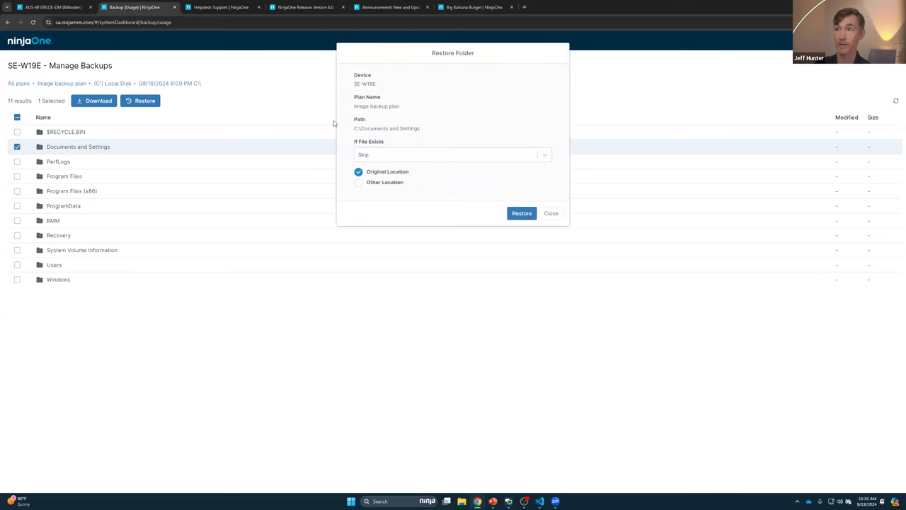
click(360, 182)
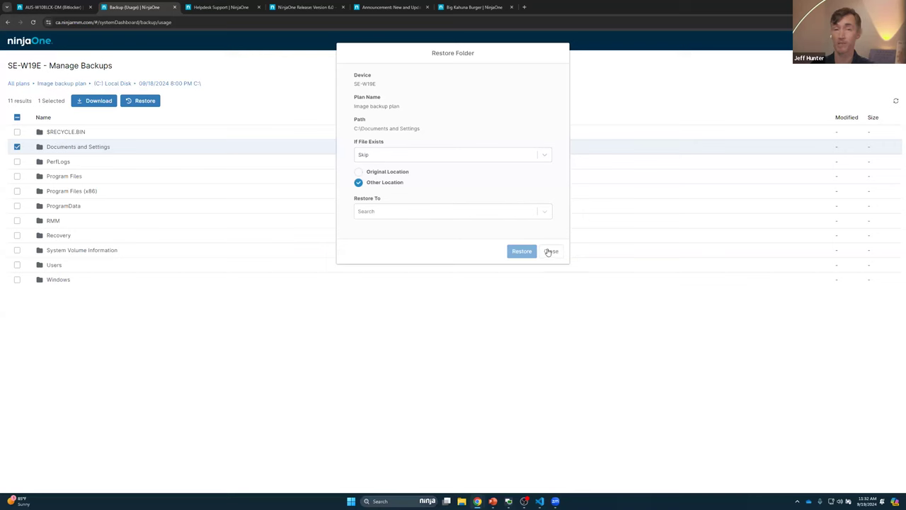
click(551, 251)
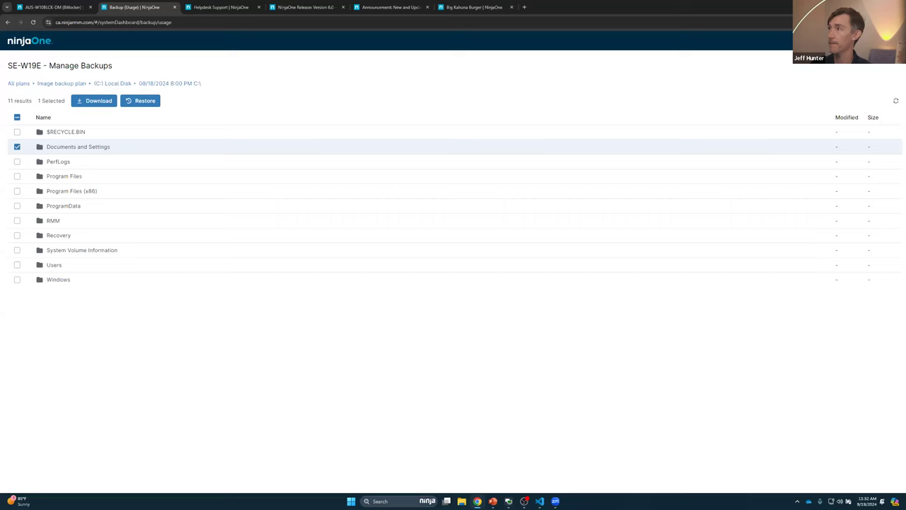
key(Escape)
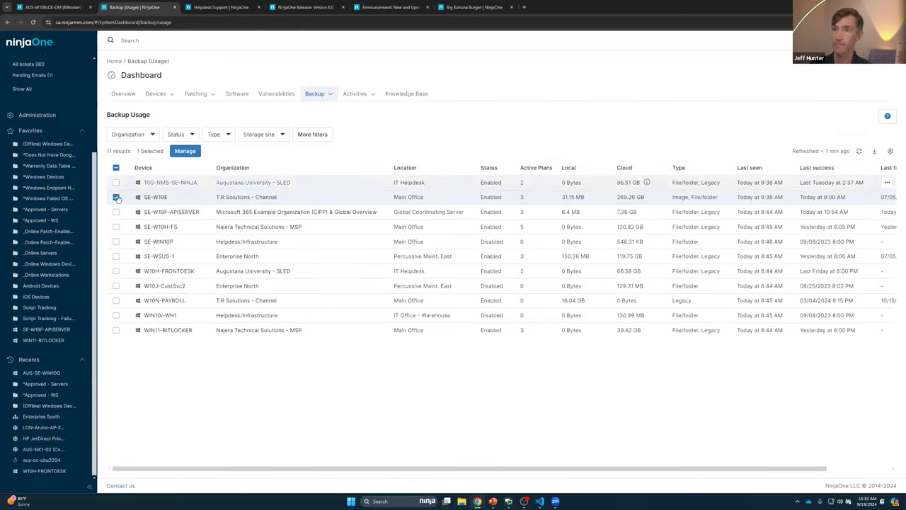
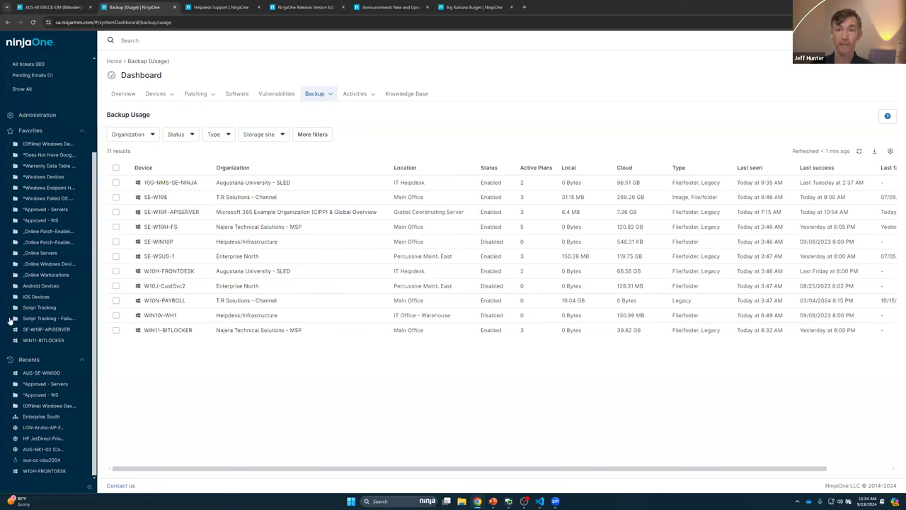
- Open the NinjaOne Documentation app from the installed apps in Administration and look through its document templates
scroll(54, 170, up, 3)
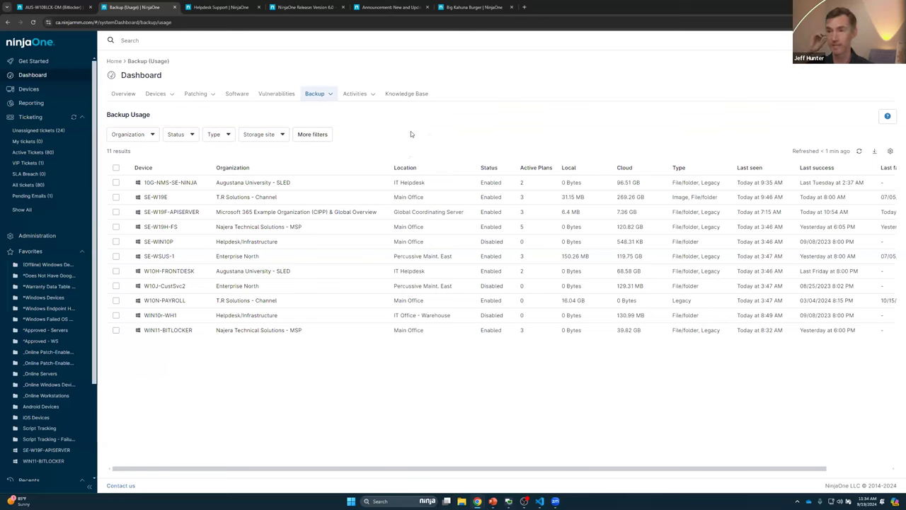
click(65, 237)
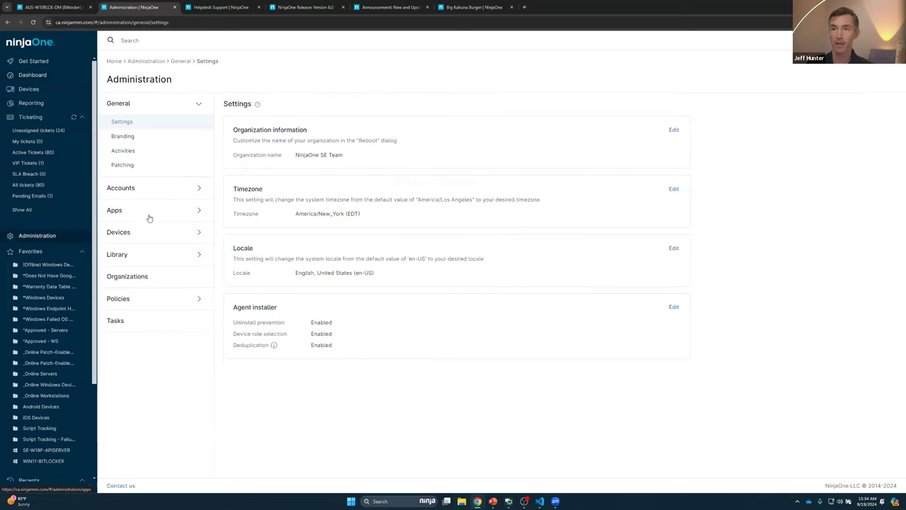
click(150, 211)
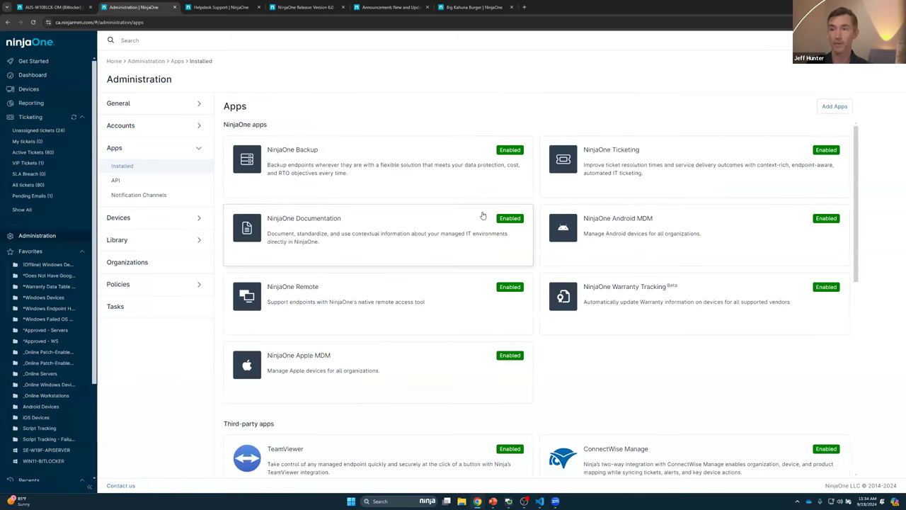
click(433, 240)
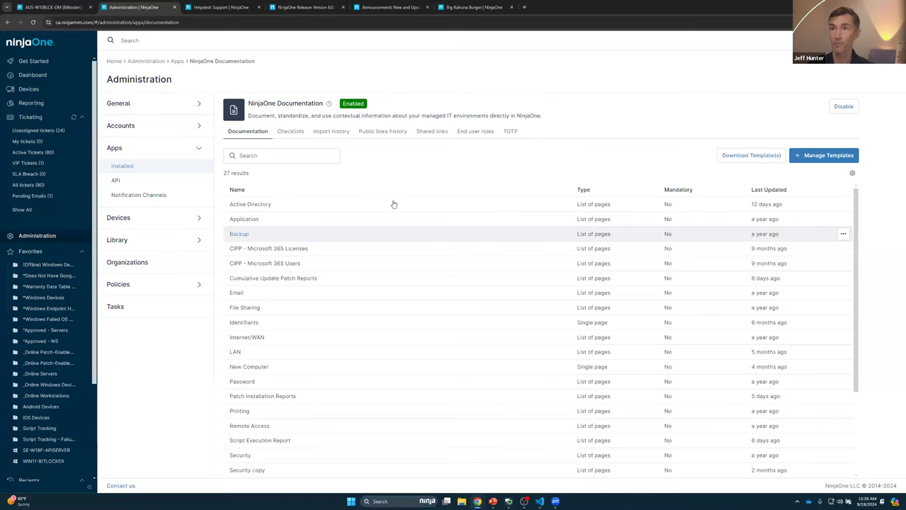
scroll(404, 314, down, 2)
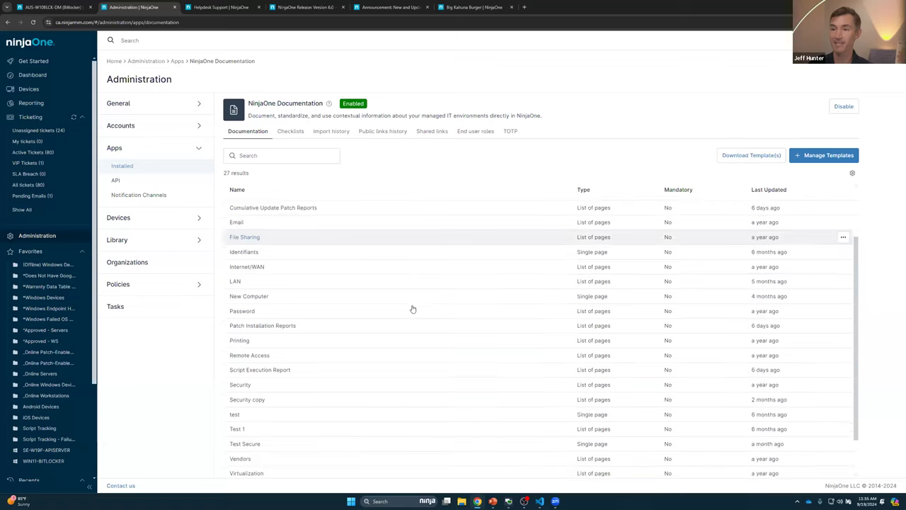
scroll(398, 314, up, 2)
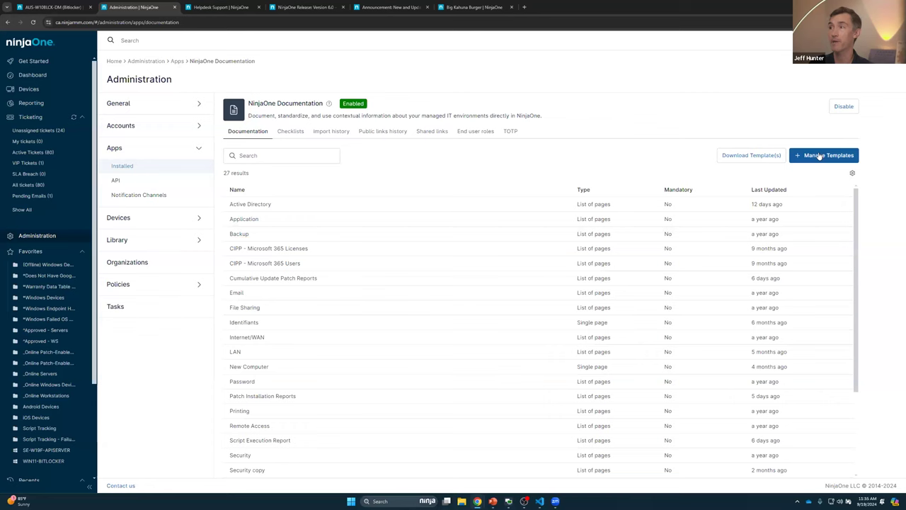
- Start a new document template, look through the available custom field types down to WYSIWYG, and close it without creating anything
click(816, 157)
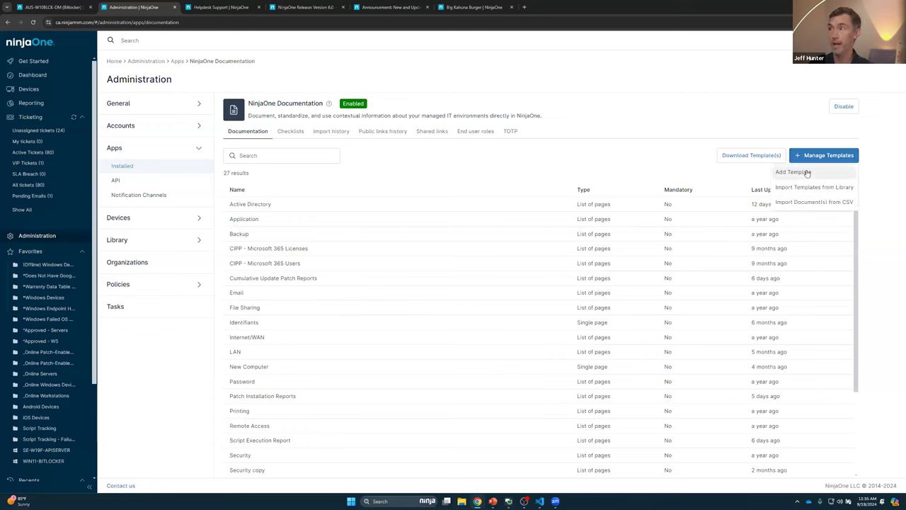
click(793, 171)
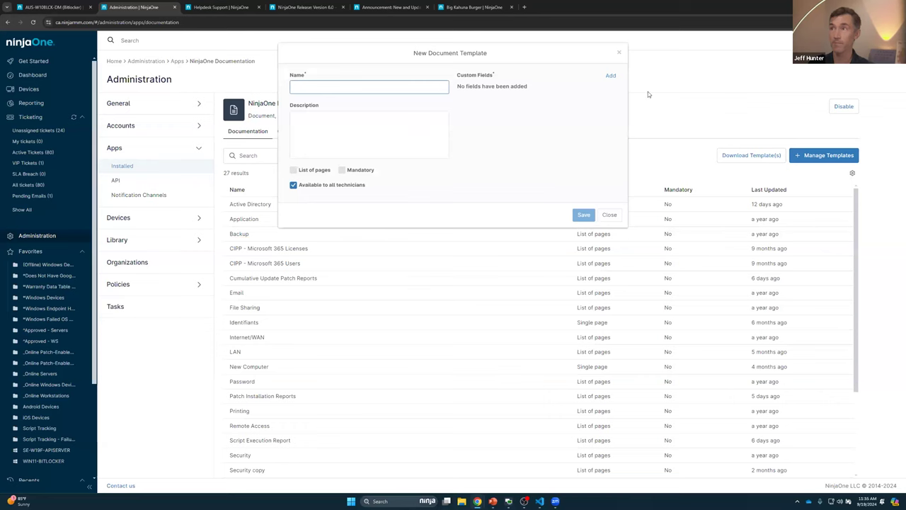
click(610, 76)
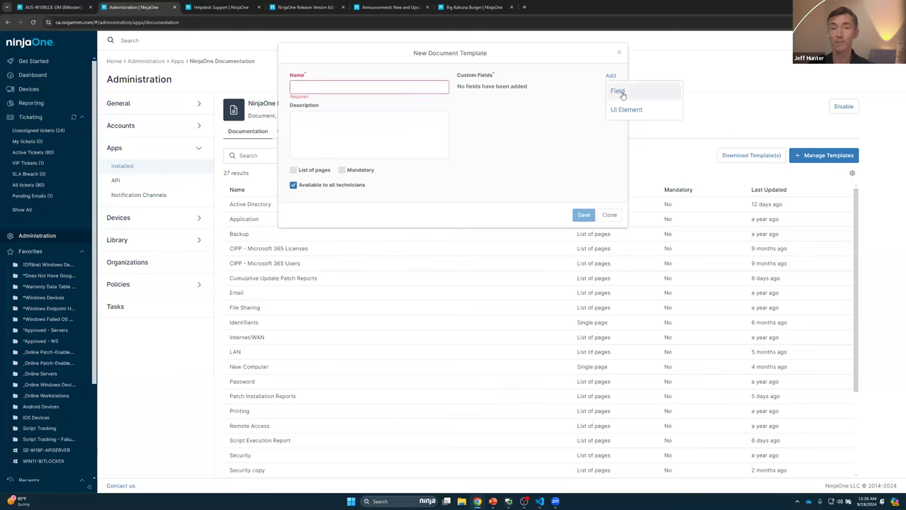
click(619, 92)
click(464, 147)
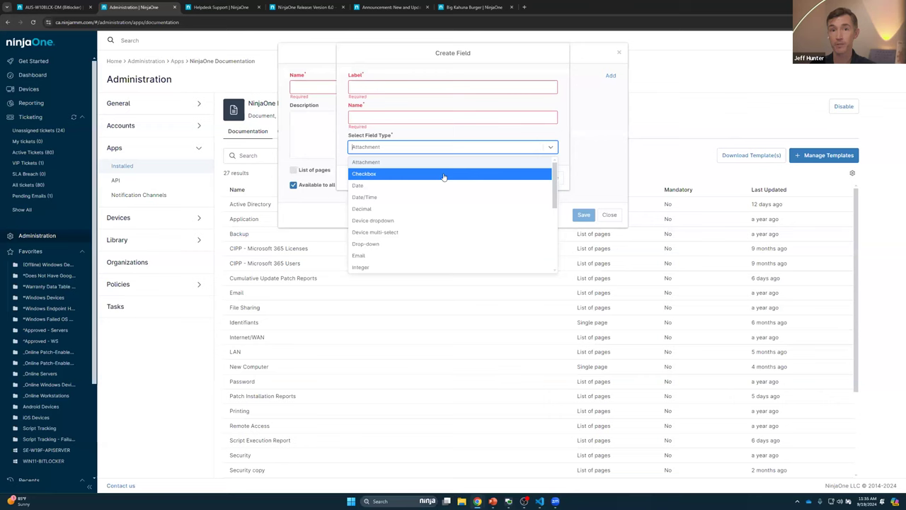
scroll(438, 188, down, 2)
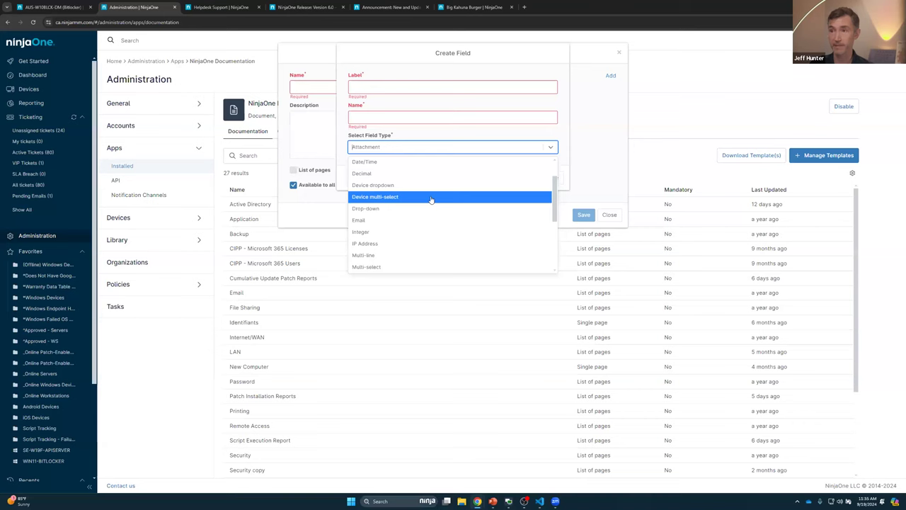
scroll(430, 200, down, 3)
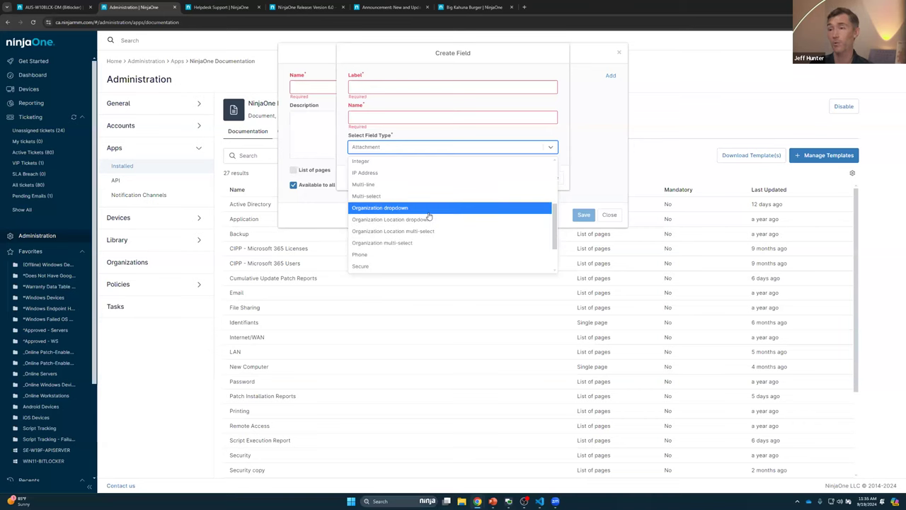
scroll(433, 221, down, 2)
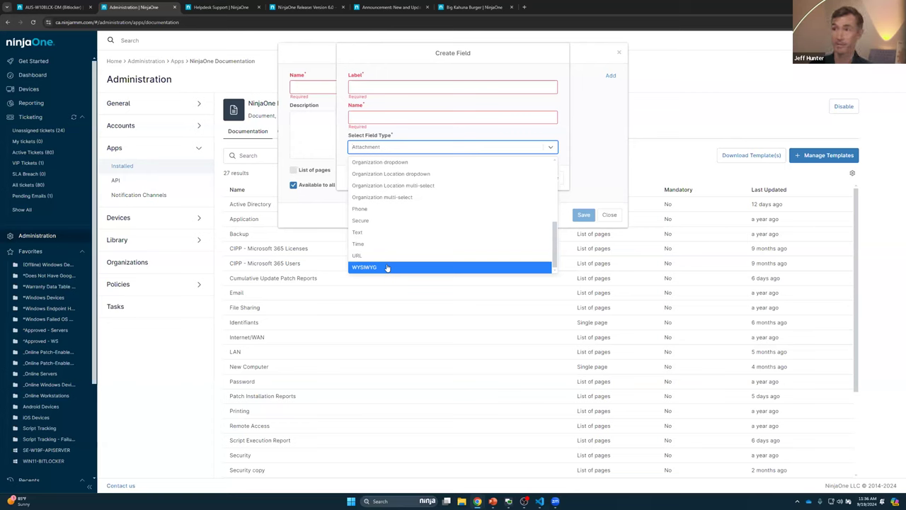
click(550, 177)
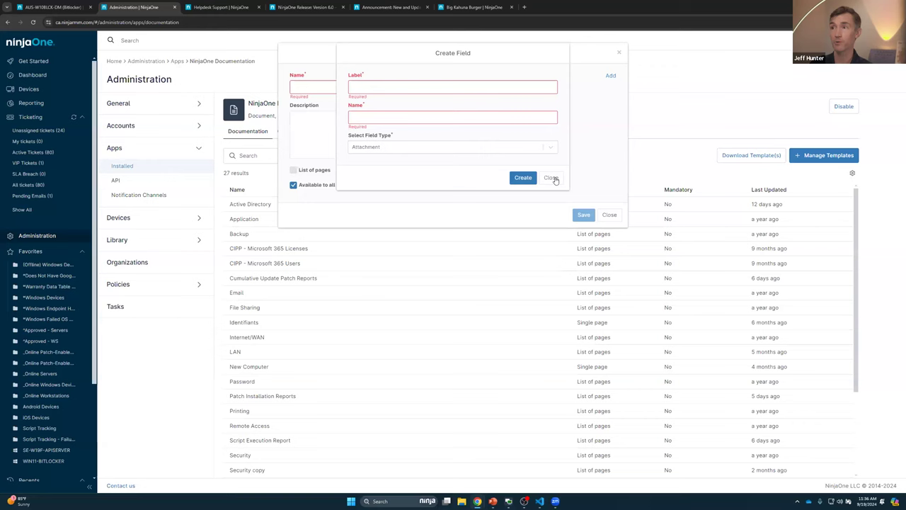
click(551, 178)
click(610, 215)
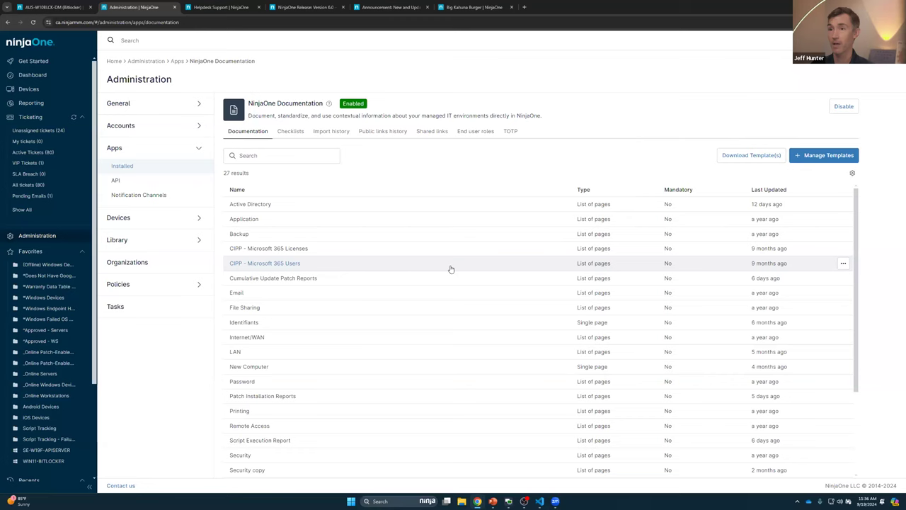
- View the Documentation checklists, and assign a technician to the server verification task in Big Kahuna Burger's Daily System Health Check
click(295, 135)
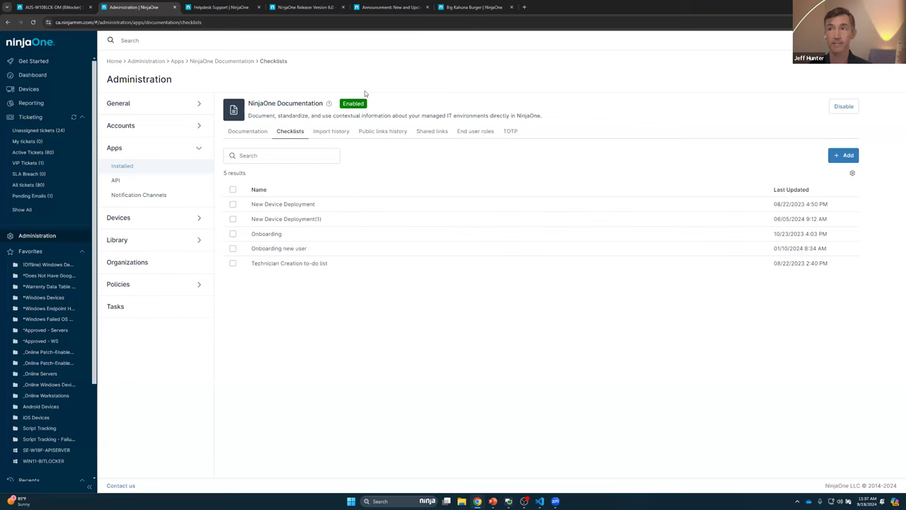
click(483, 13)
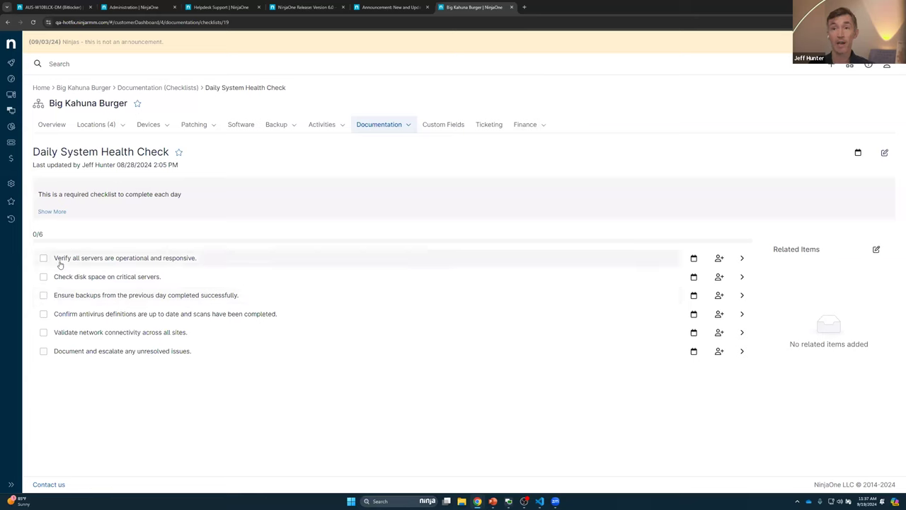
click(719, 259)
click(467, 253)
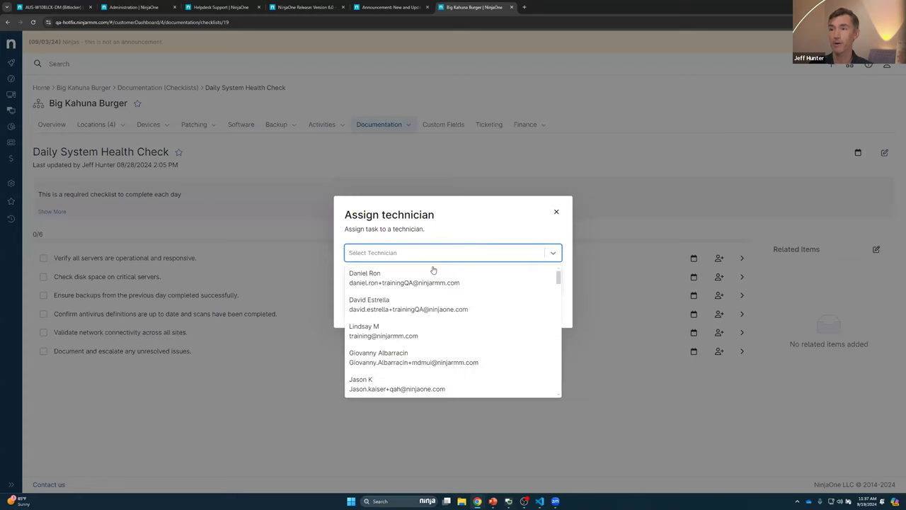
scroll(400, 271, down, 1)
text(je)
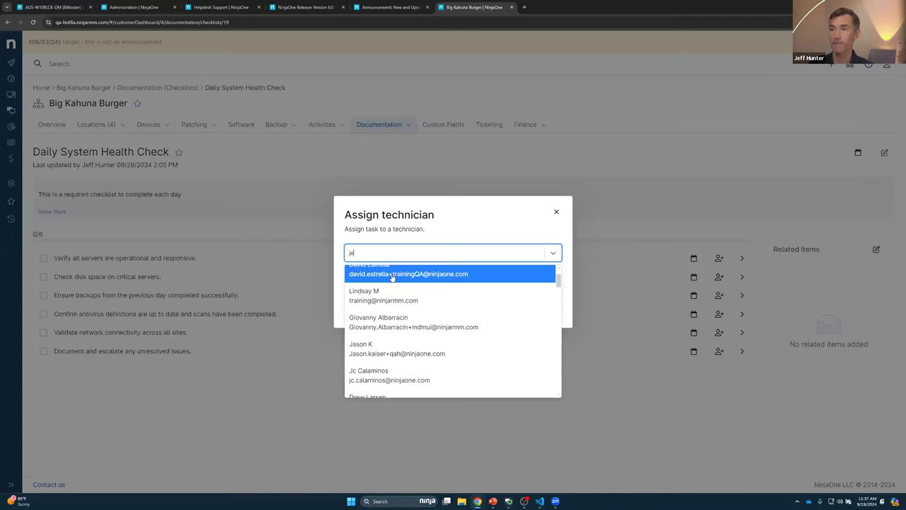
text(ff)
click(464, 283)
click(546, 310)
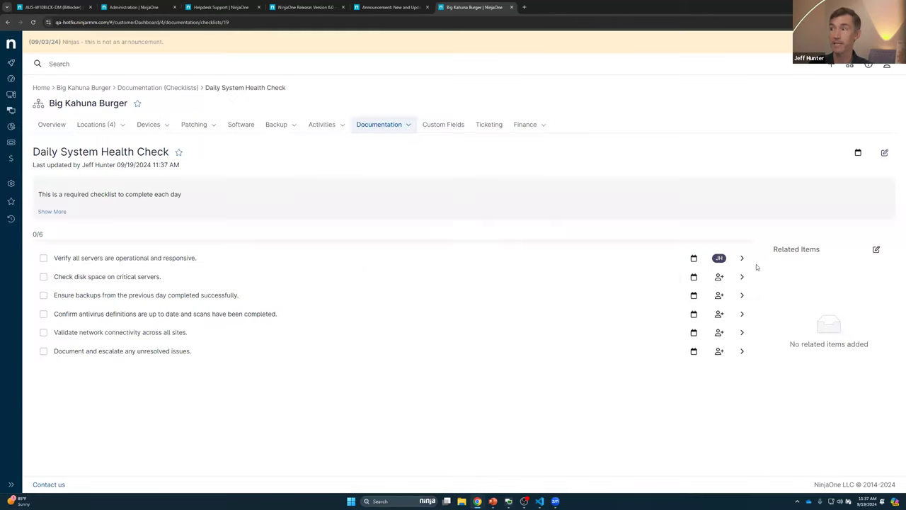
- Assign a technician to the "Check disk space on critical servers" task with an email notification
click(719, 276)
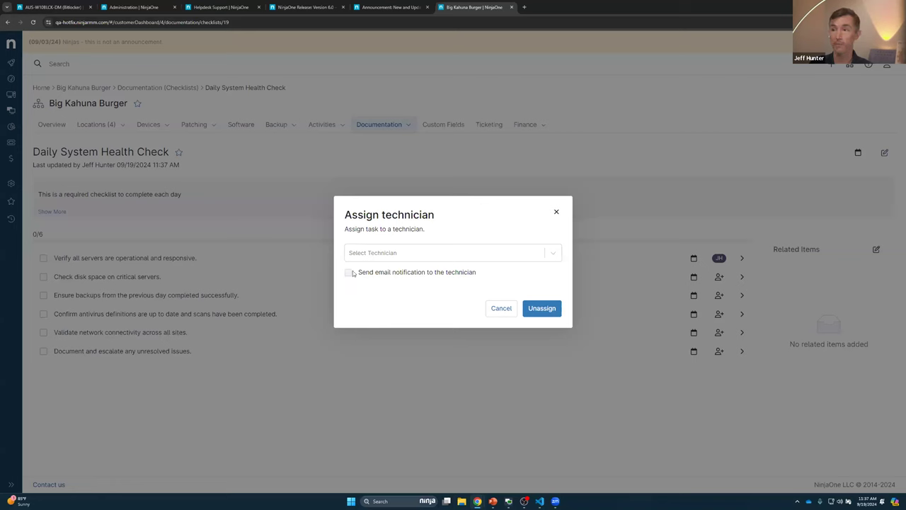
click(373, 252)
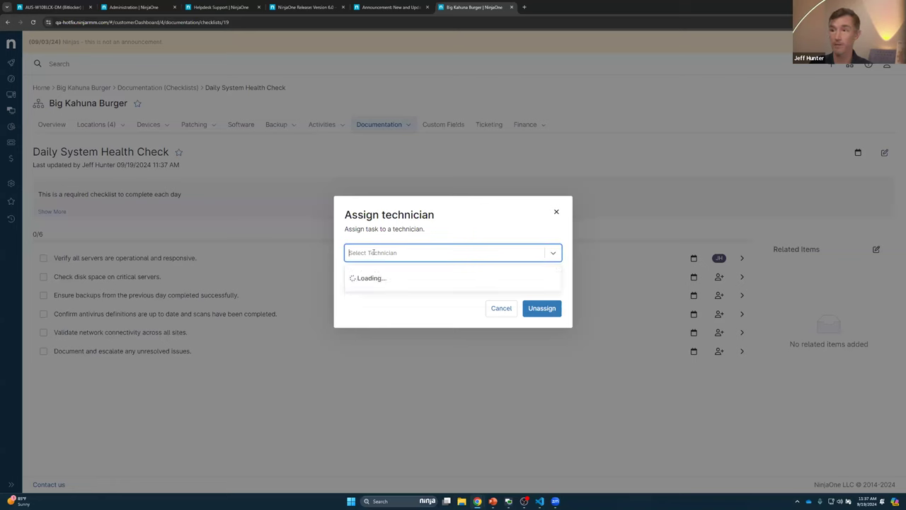
text(jeff)
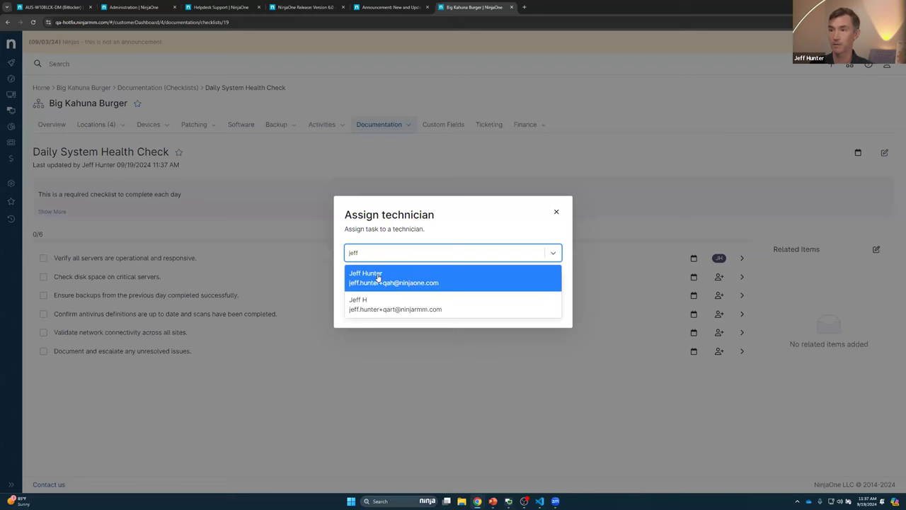
click(376, 277)
click(348, 272)
click(546, 309)
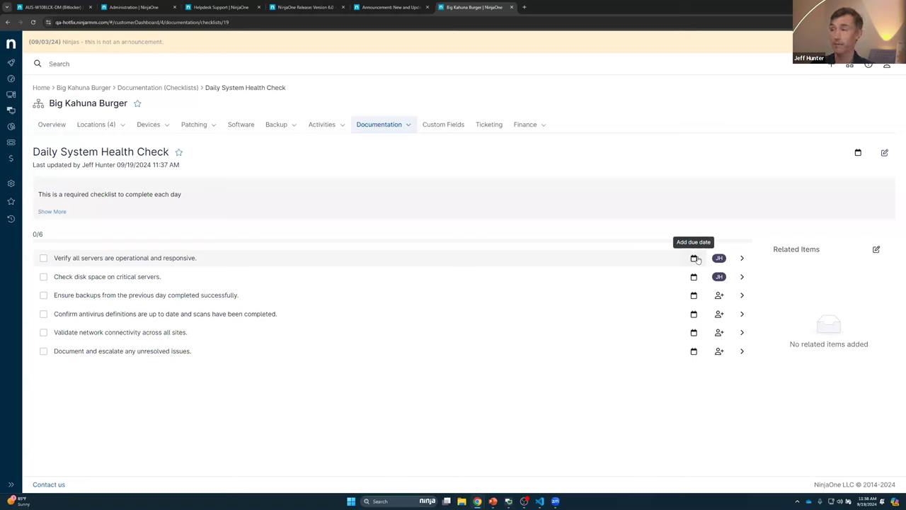
- Expand the server verification task's description and mark "Check disk space on critical servers" as complete
click(742, 259)
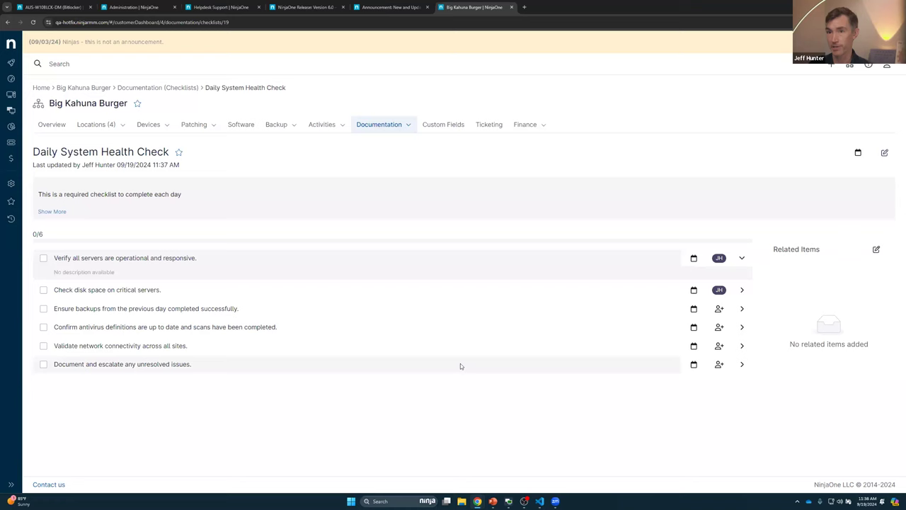
click(44, 290)
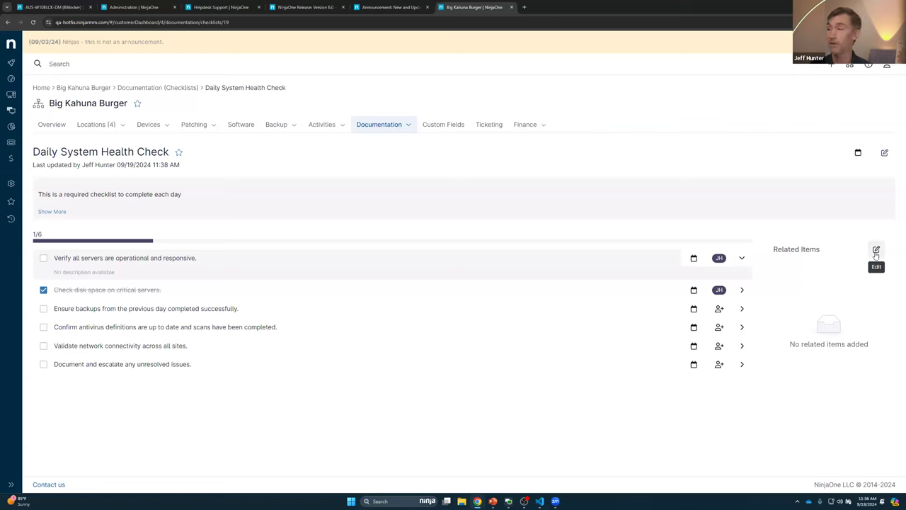
- Start editing the checklist's related items, set the category to Articles, and look through the selectable articles without picking one
click(876, 252)
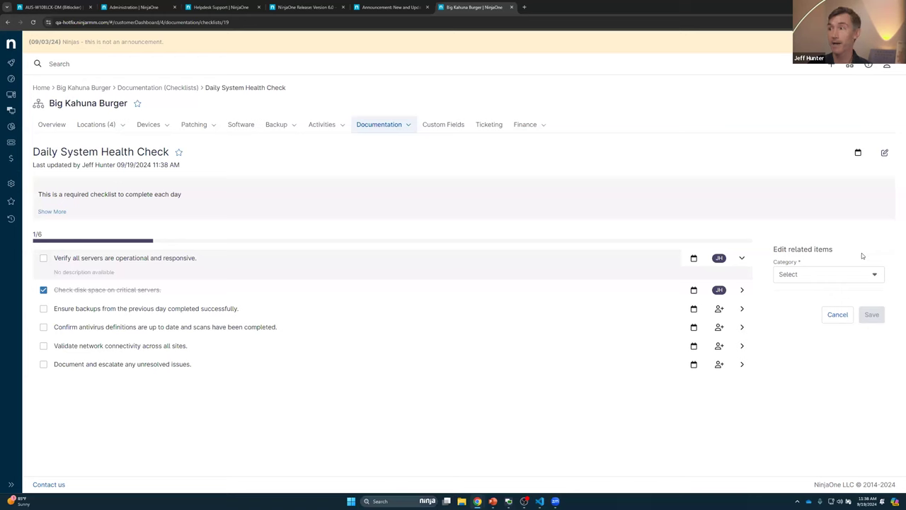
click(845, 276)
scroll(816, 364, down, 2)
click(807, 367)
click(795, 303)
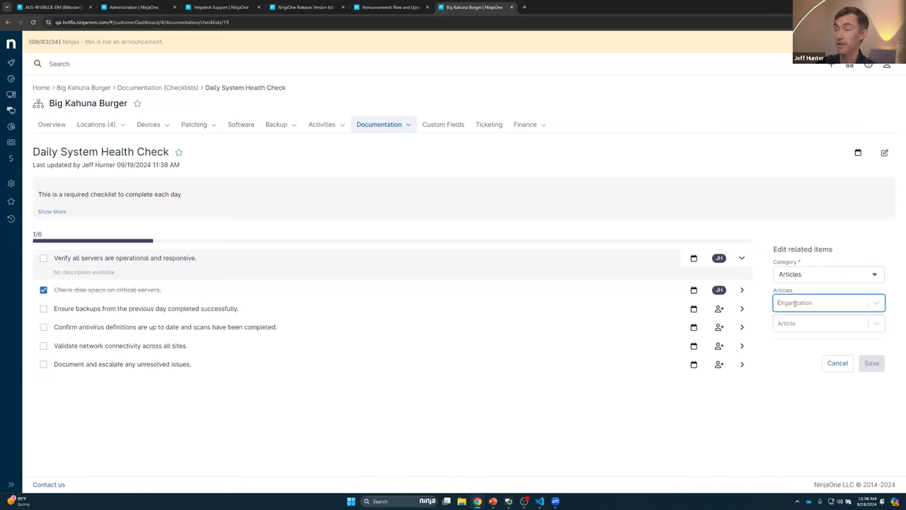
click(800, 293)
click(808, 327)
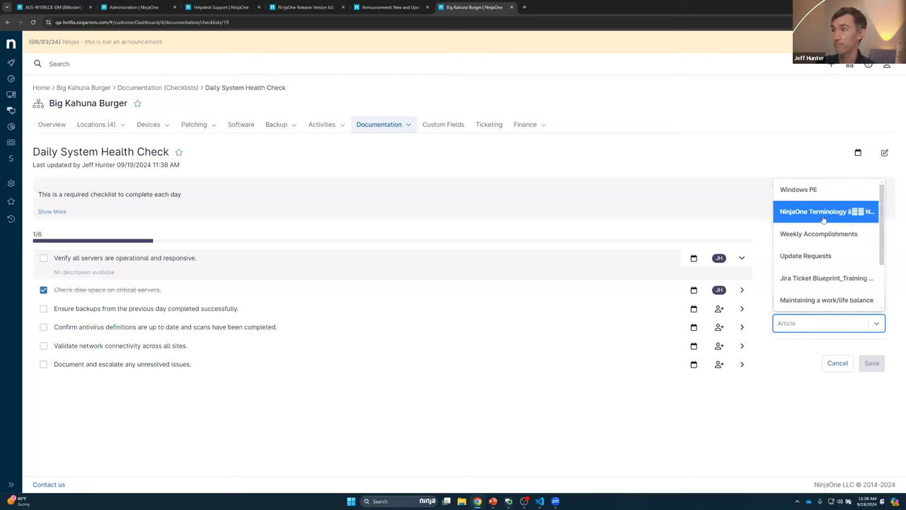
scroll(823, 220, down, 2)
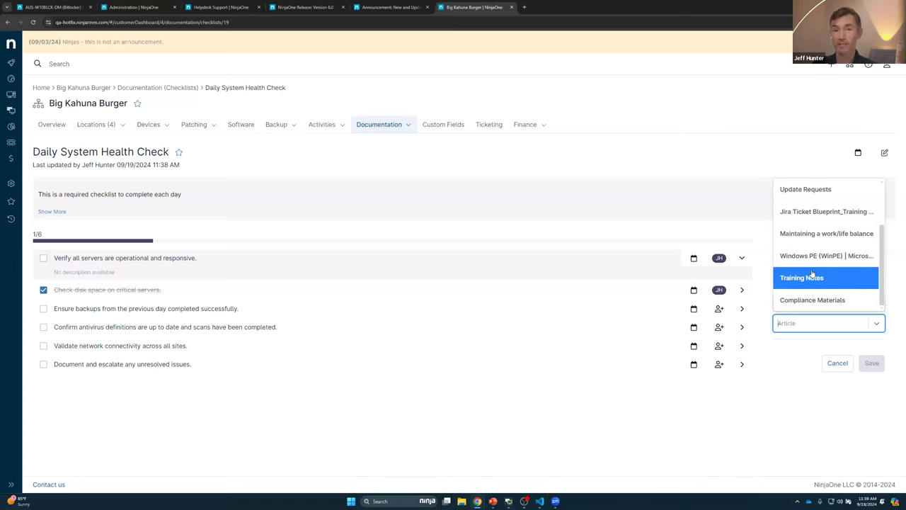
click(694, 180)
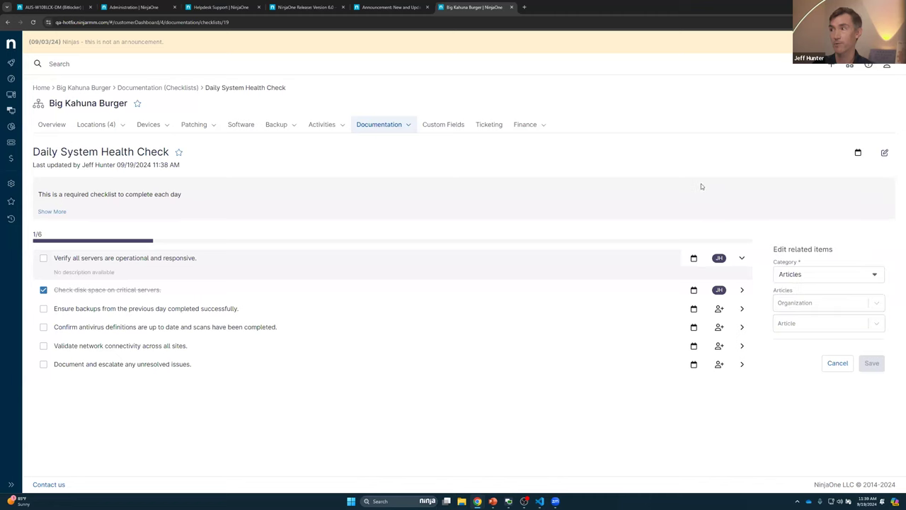
- Review the related item categories, choose Secure, and inspect the new password form, closing it without adding an entry
click(805, 276)
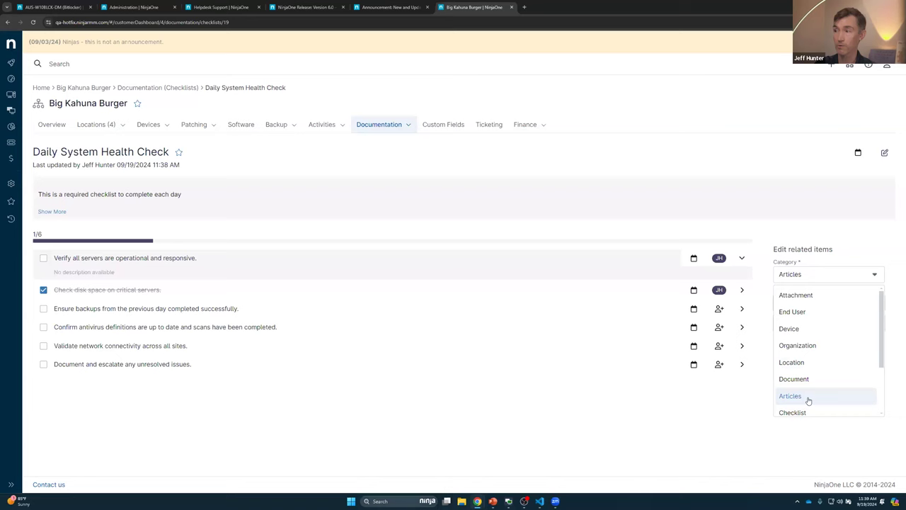
scroll(807, 398, down, 1)
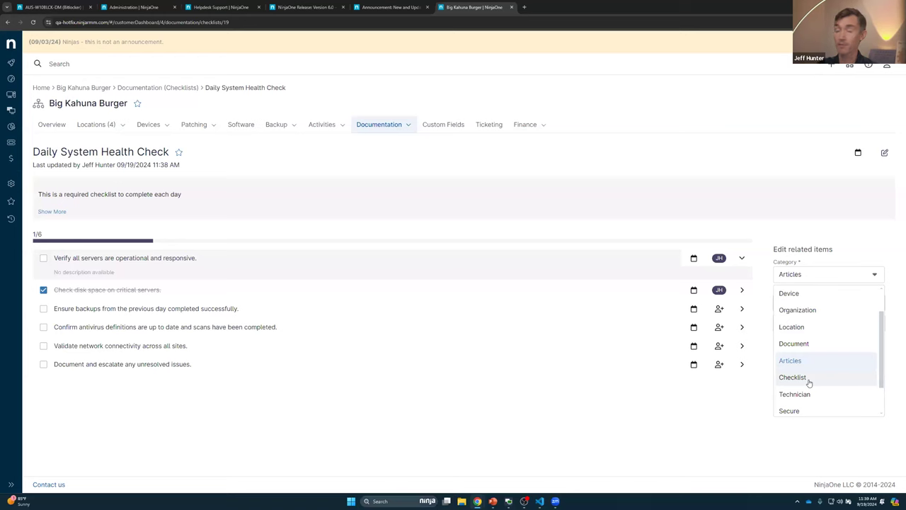
scroll(809, 382, down, 2)
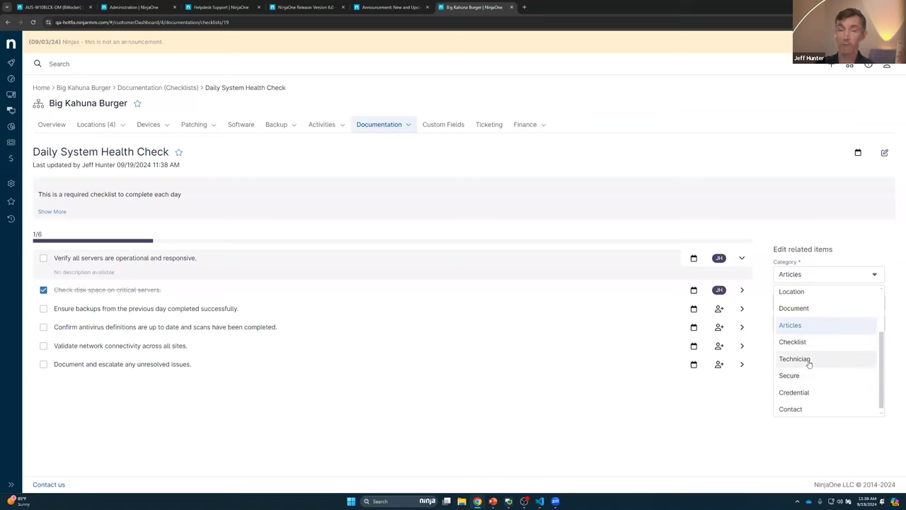
scroll(807, 366, down, 1)
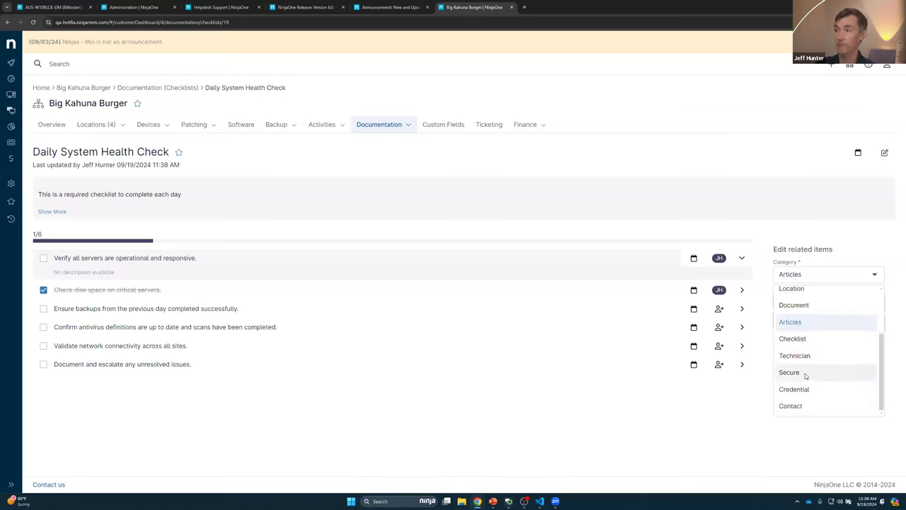
click(805, 373)
click(799, 297)
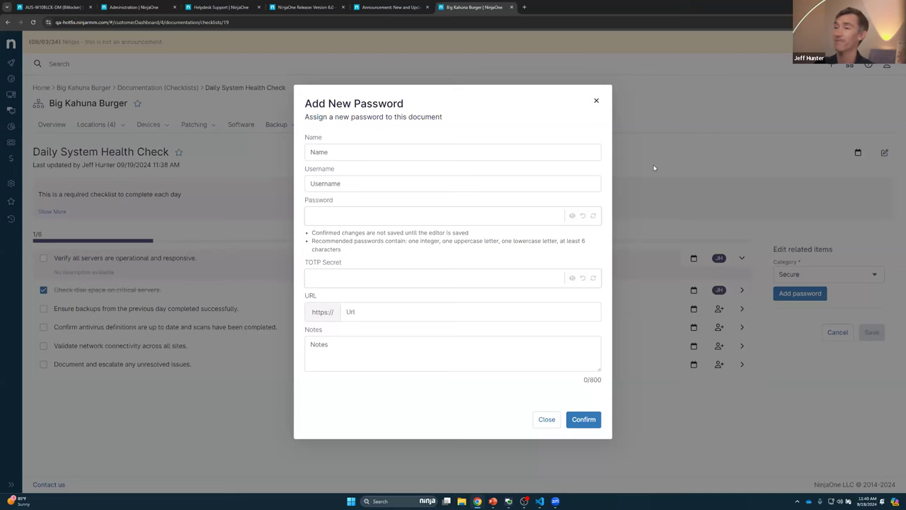
click(596, 100)
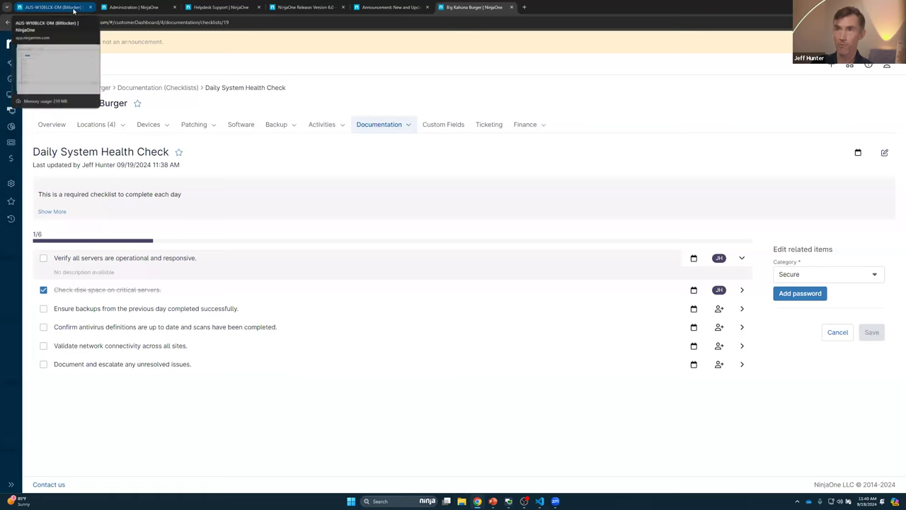
- Switch to the second NinjaOne instance and view the Bitdefender Gravityzone document in Enterprise North's Apps & Services documentation
click(147, 8)
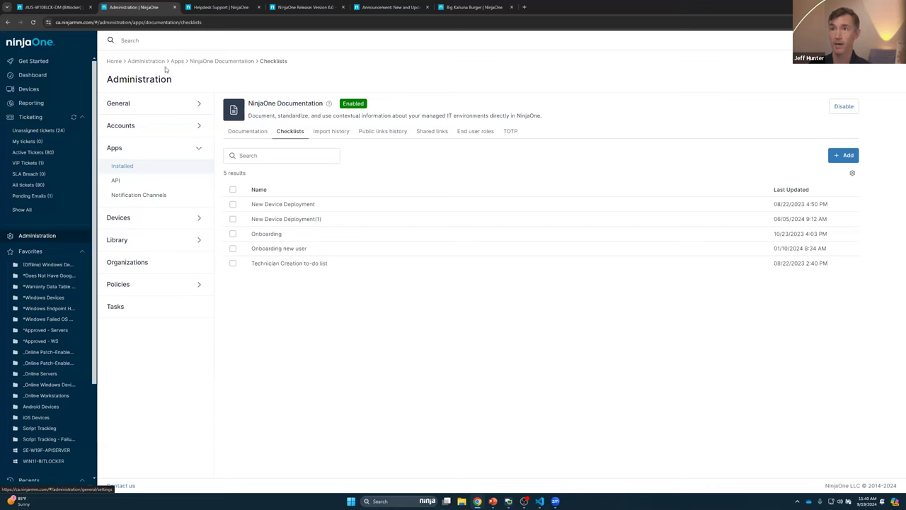
click(42, 43)
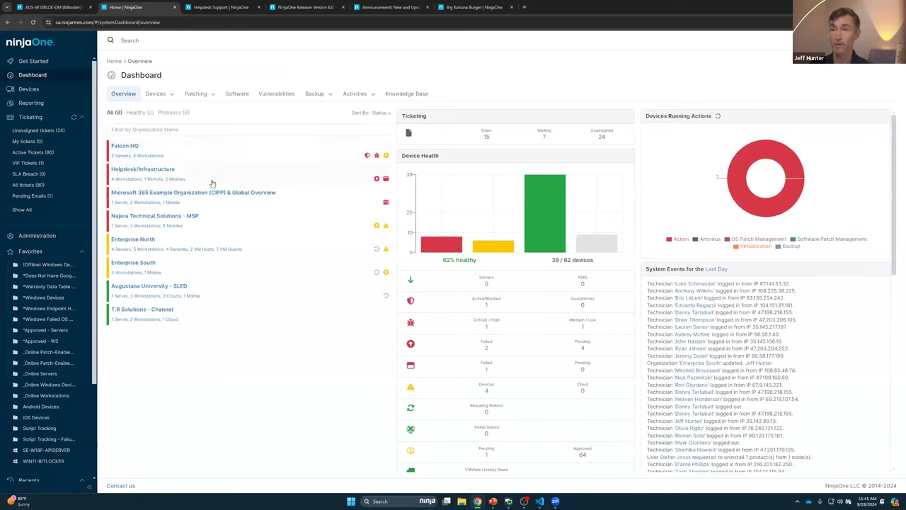
click(142, 240)
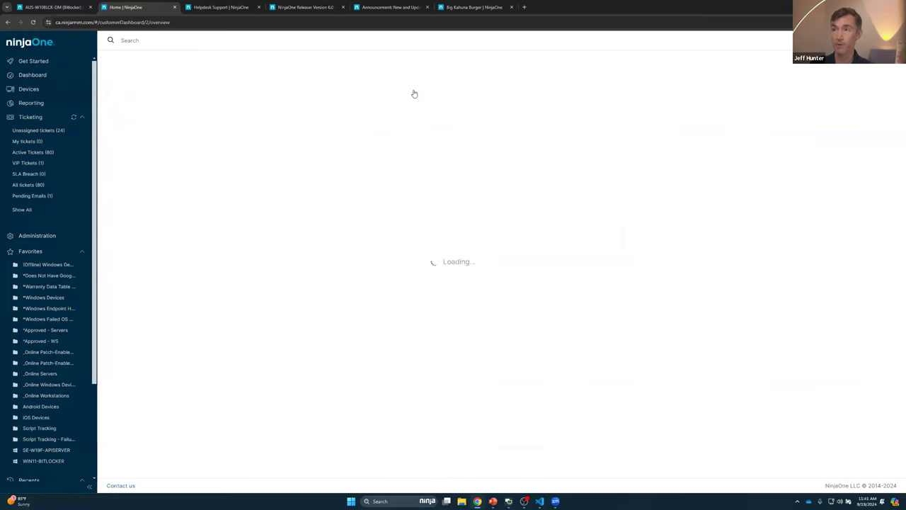
mouse_move(414, 94)
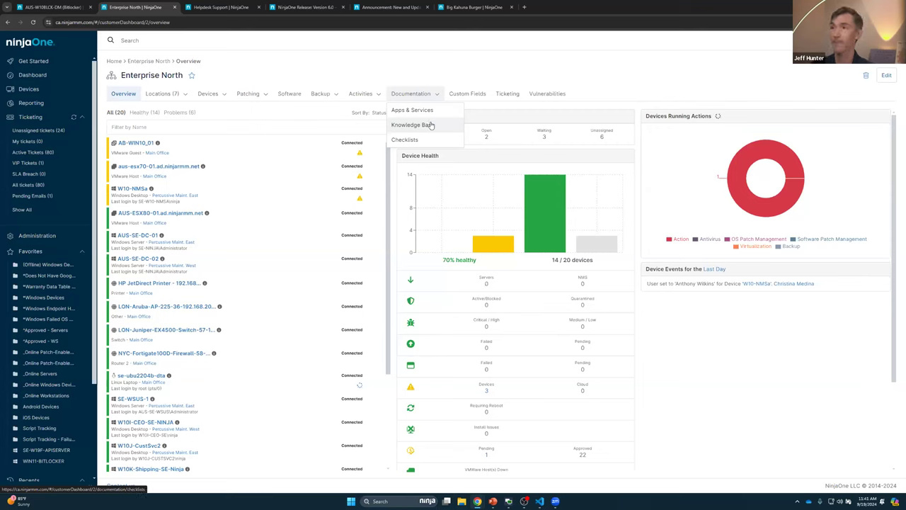
click(414, 111)
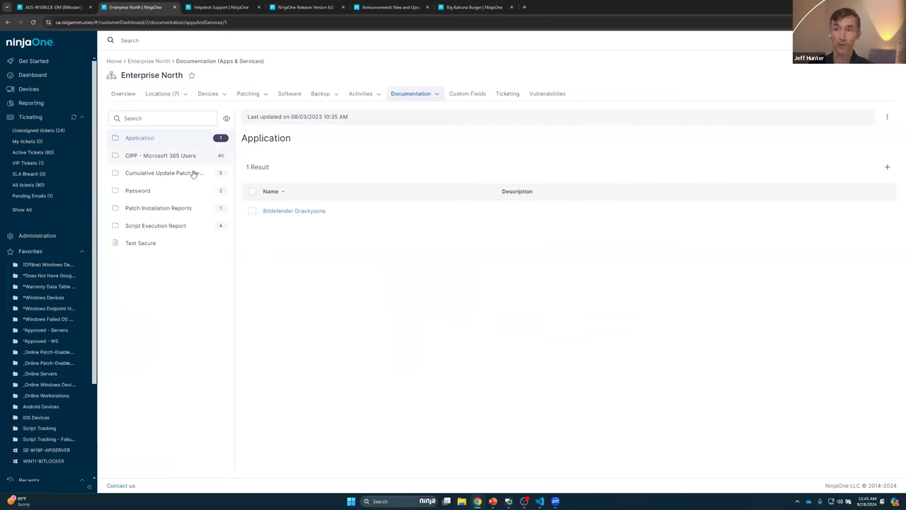
click(289, 212)
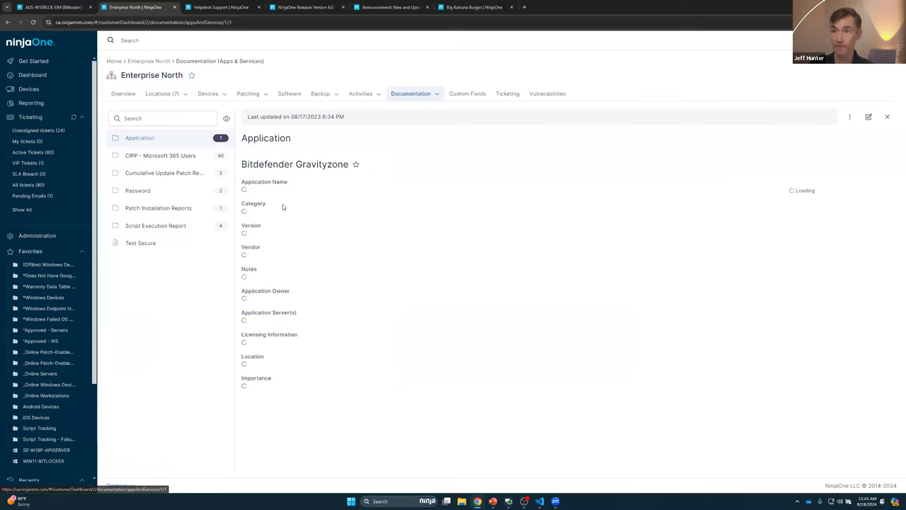
- Review the first user's document under CIPP - Microsoft 365 Users, examining the portal links, user details, mailbox information and licenses
click(190, 157)
click(519, 148)
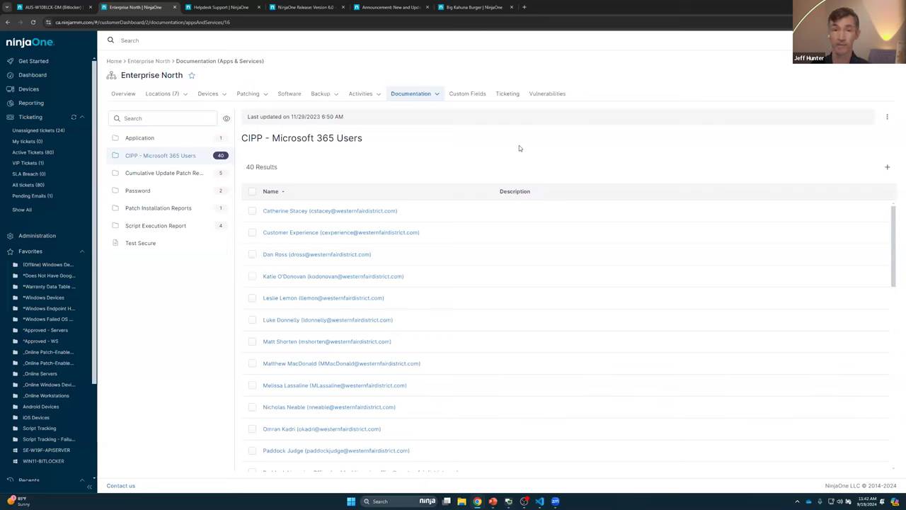
click(326, 214)
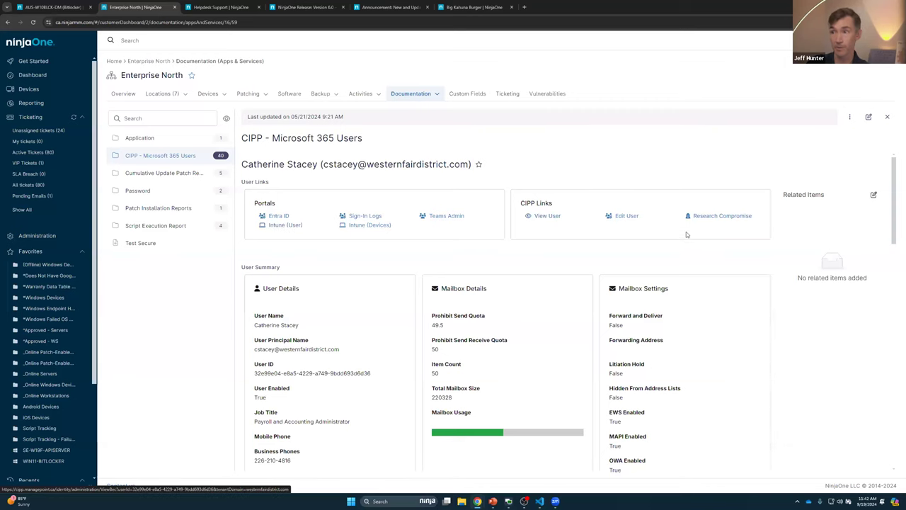
scroll(681, 234, down, 2)
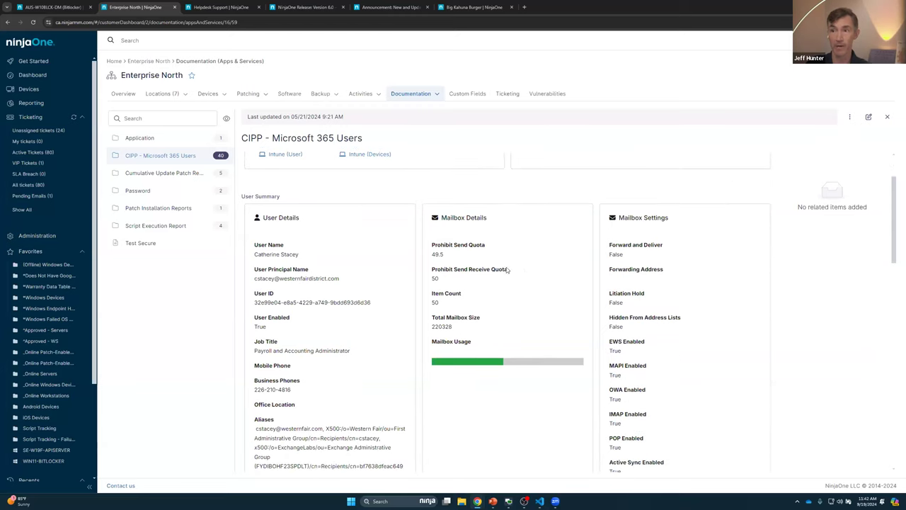
scroll(354, 245, down, 2)
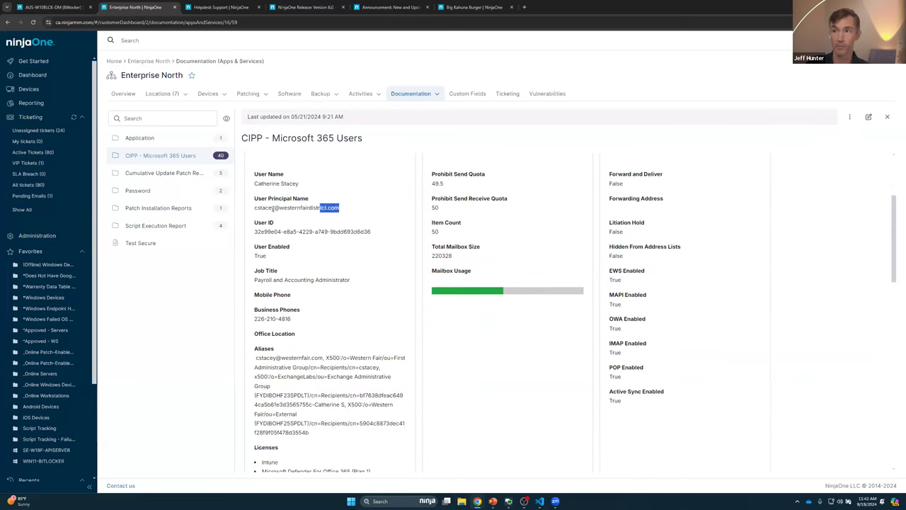
drag(274, 208, 256, 208)
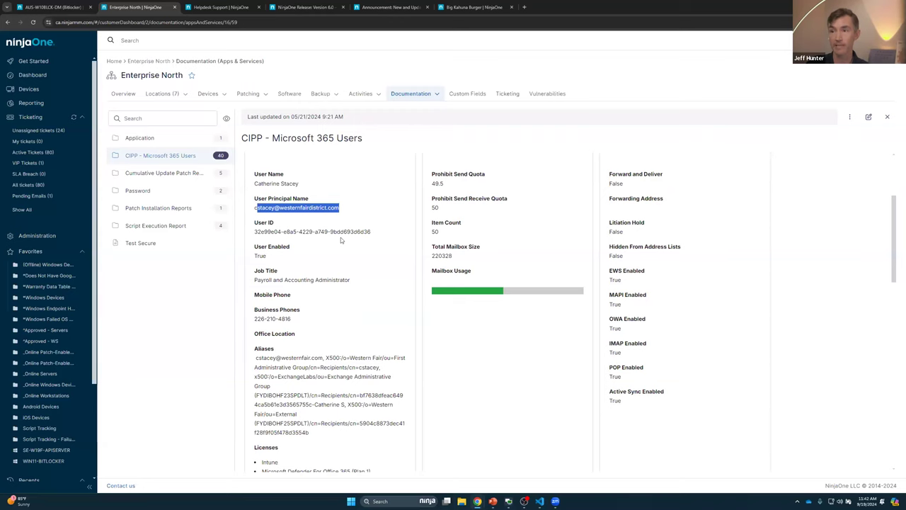
scroll(320, 248, down, 1)
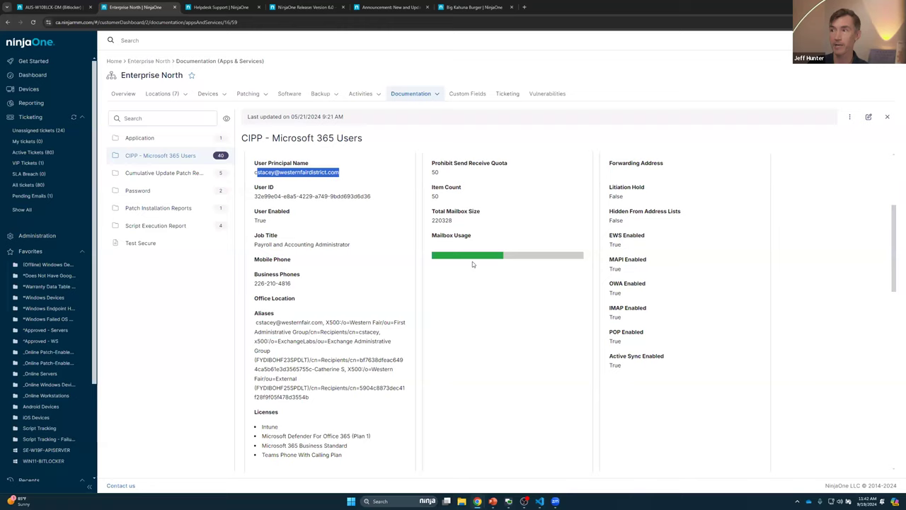
scroll(692, 307, up, 5)
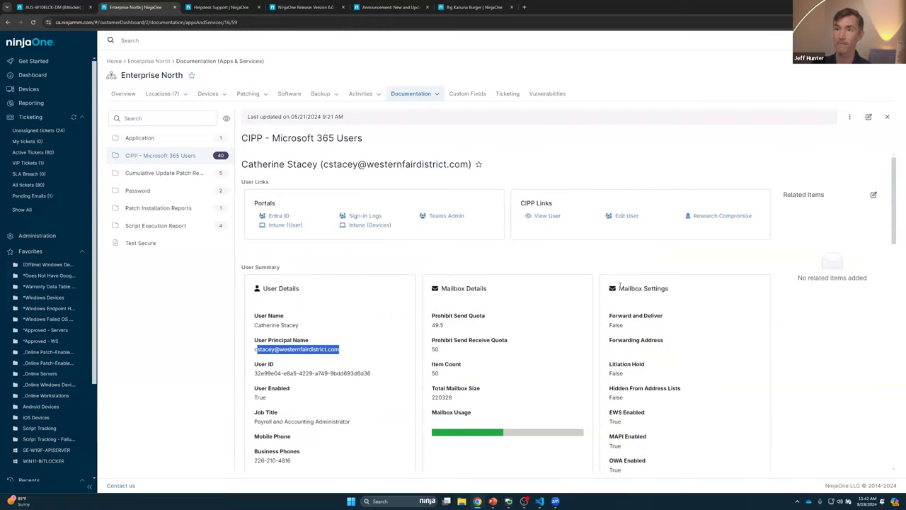
- Examine the September 2024 Cumulative Update Report for Enterprise North, including the patch status by device
click(201, 177)
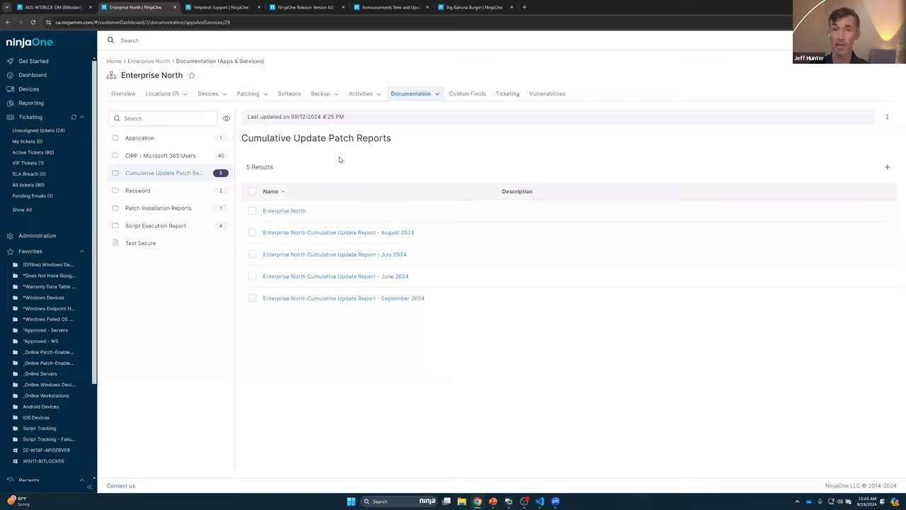
click(364, 299)
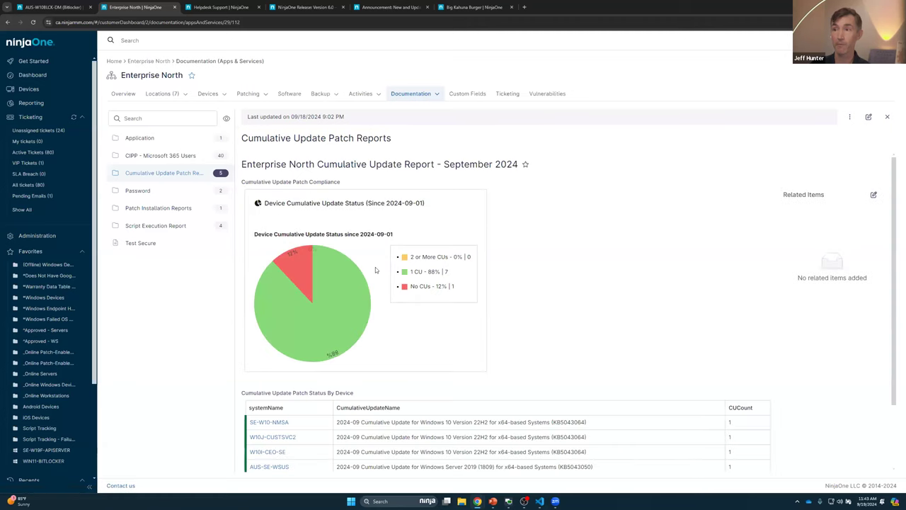
scroll(375, 267, down, 2)
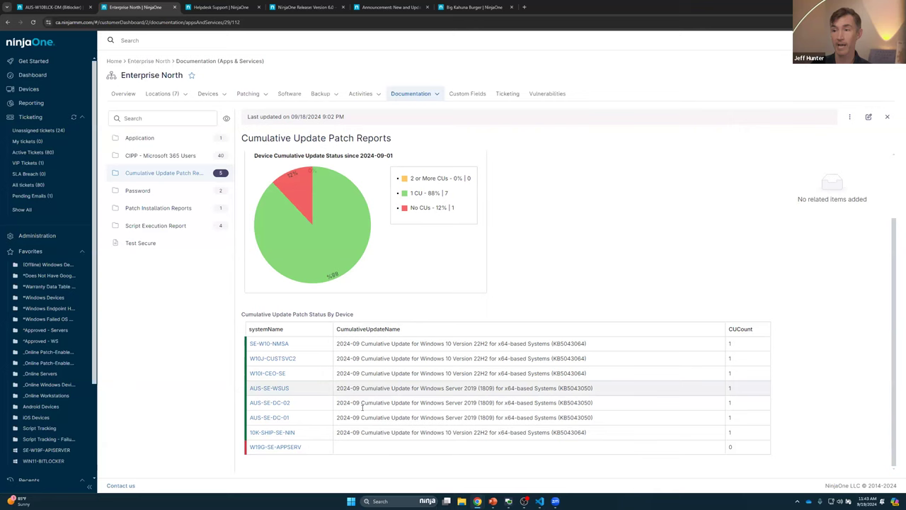
- Open W19G-SE-APPSERV from the report, bring up the OS update apply confirmation without answering it, and return to the report
click(272, 448)
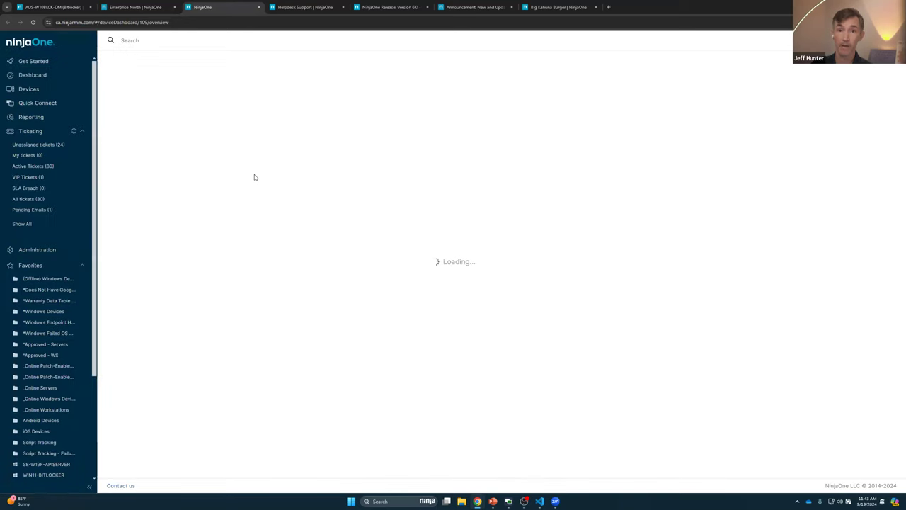
click(233, 75)
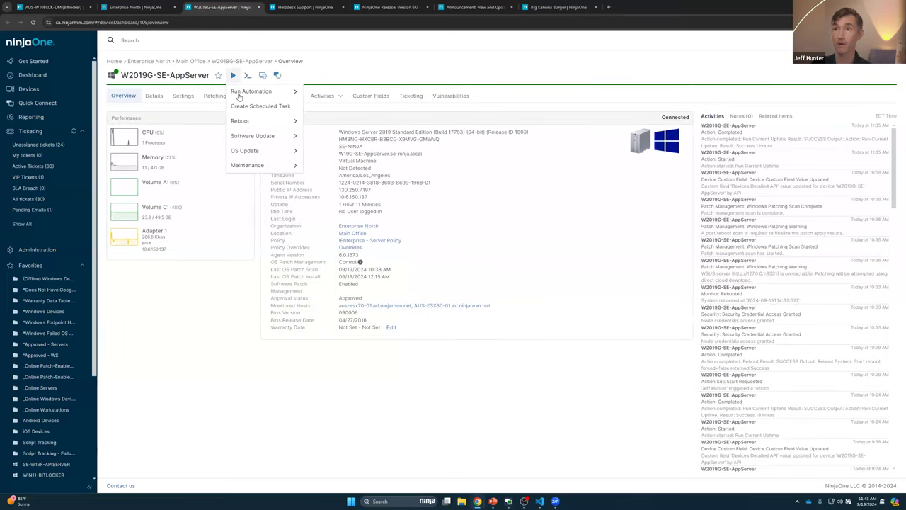
mouse_move(265, 150)
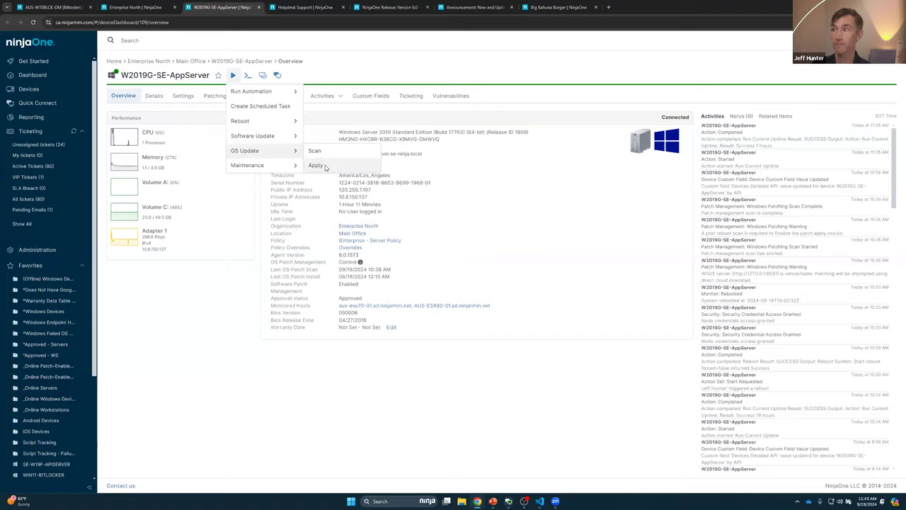
click(324, 167)
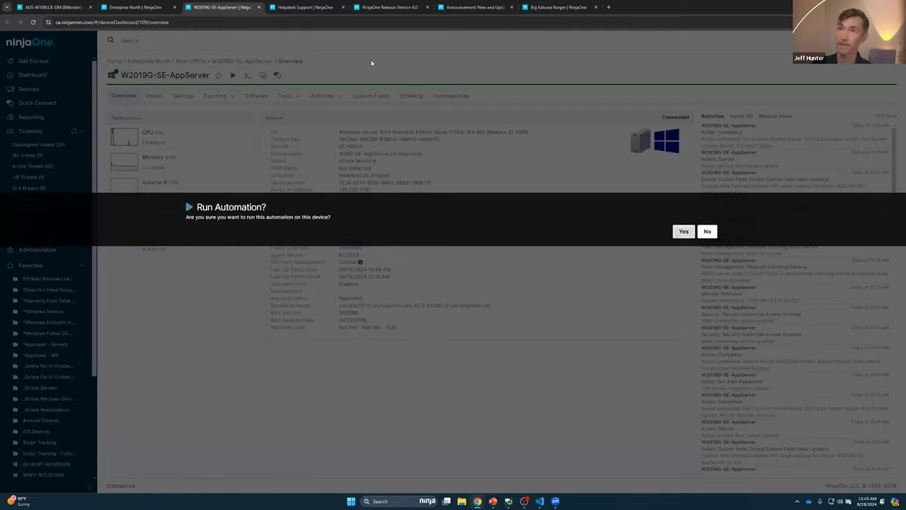
click(165, 9)
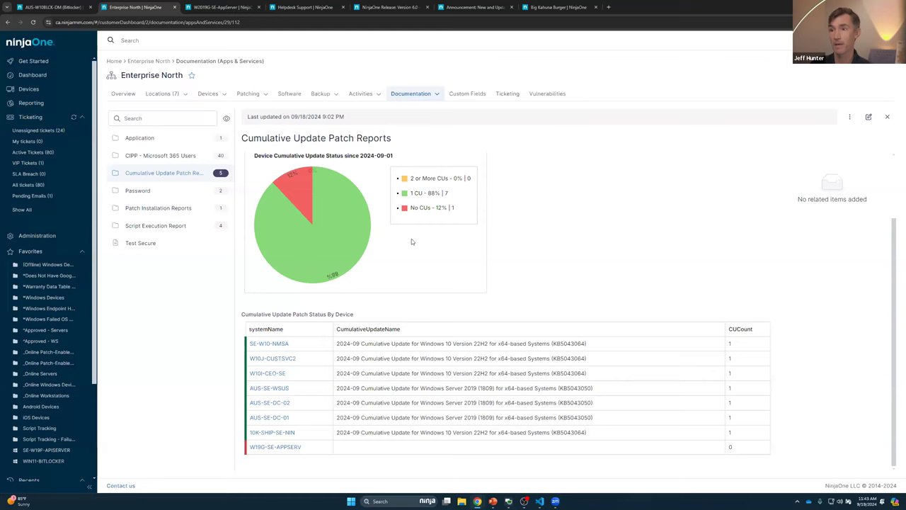
- Review Enterprise North's September 2024 Patch Installation Report, examining the patch statistics and the list of installed patches
click(165, 210)
mouse_move(228, 210)
click(410, 211)
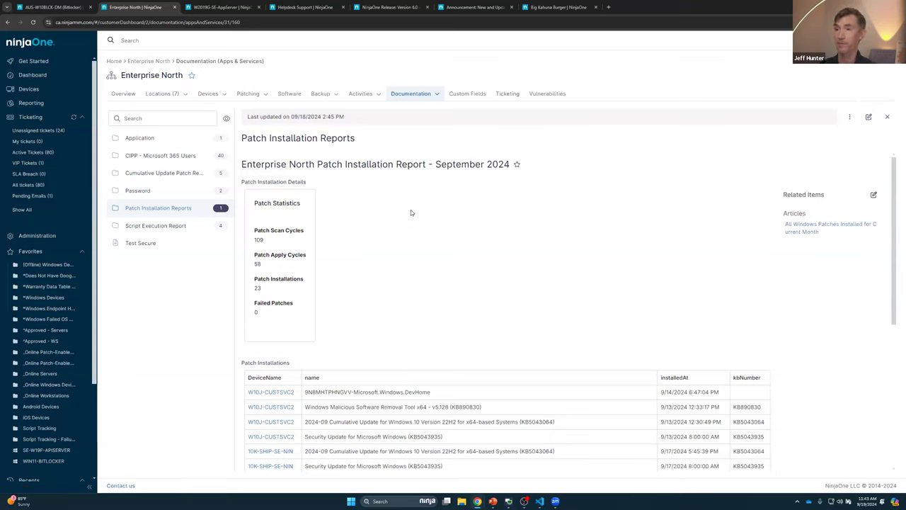
scroll(489, 246, down, 1)
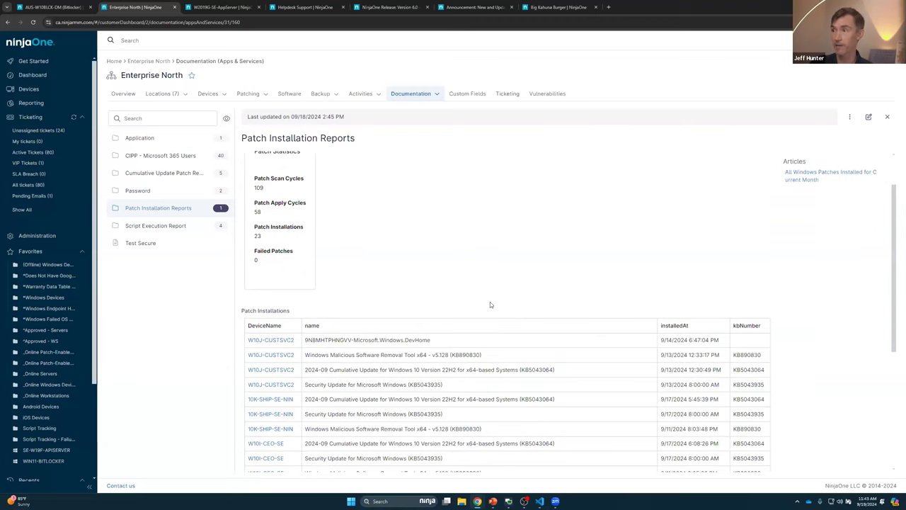
scroll(489, 304, down, 3)
scroll(552, 283, up, 4)
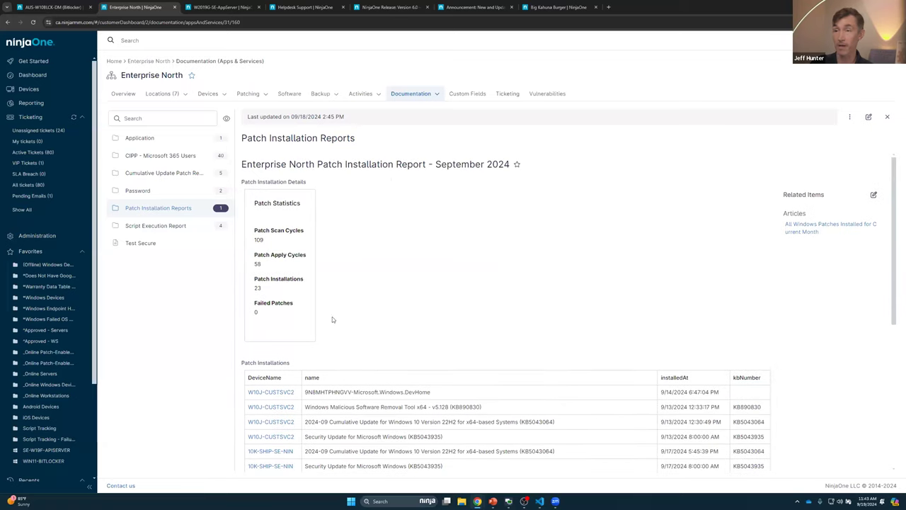
drag(276, 314, 257, 227)
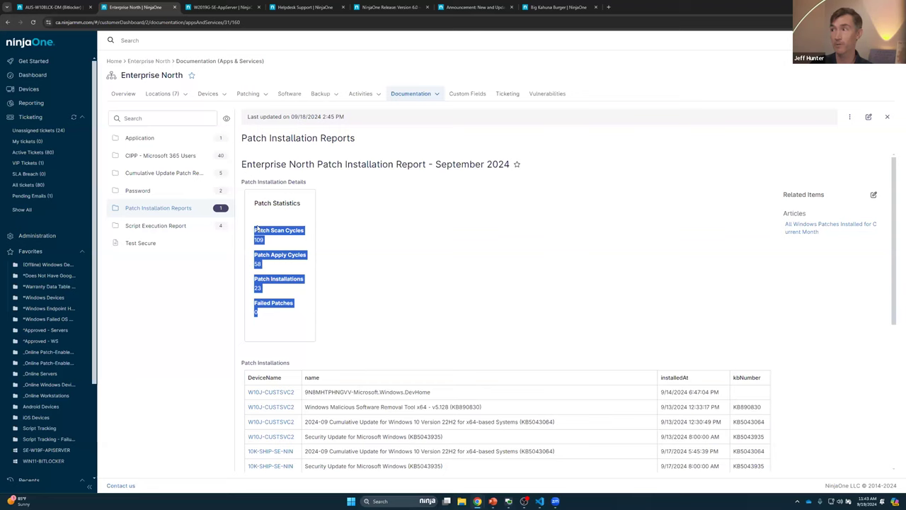
click(389, 264)
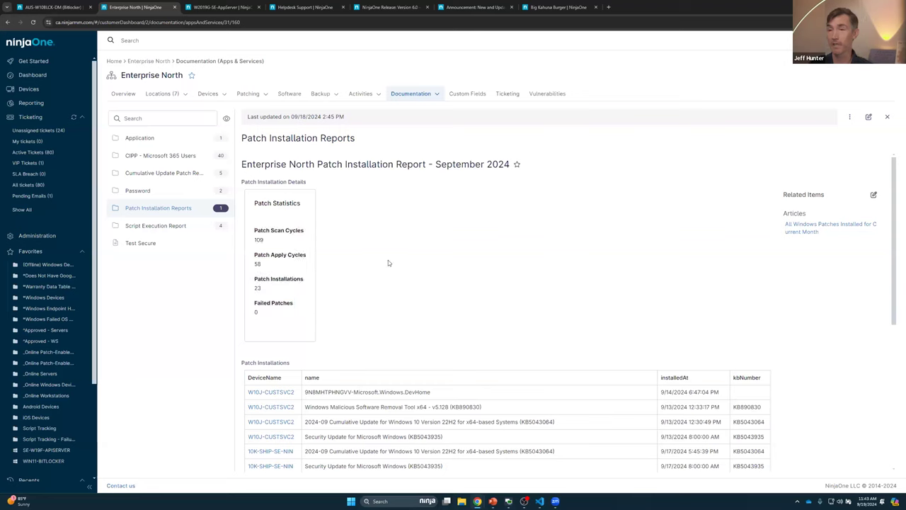
- Open the related article "All Windows Patches Installed for Current Month" and create a never-expiring share link titled "KB Article on creating Documentation report"
click(807, 232)
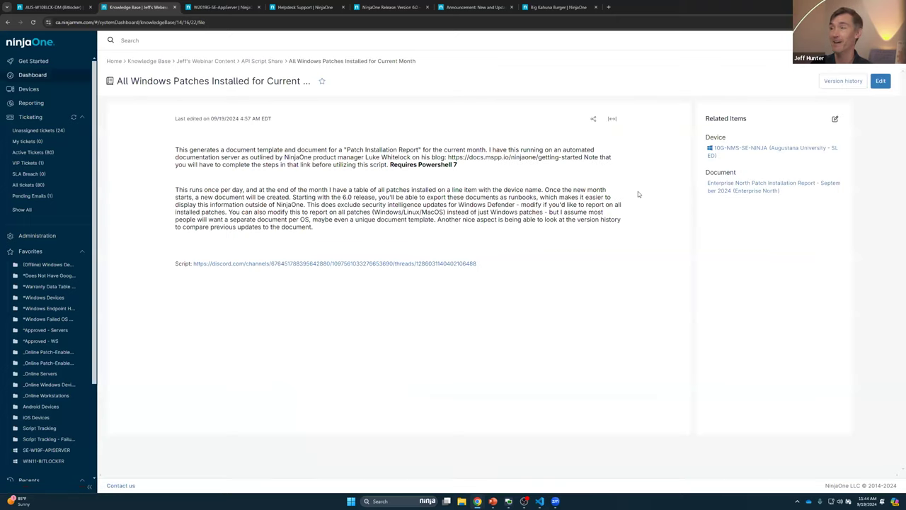
click(593, 120)
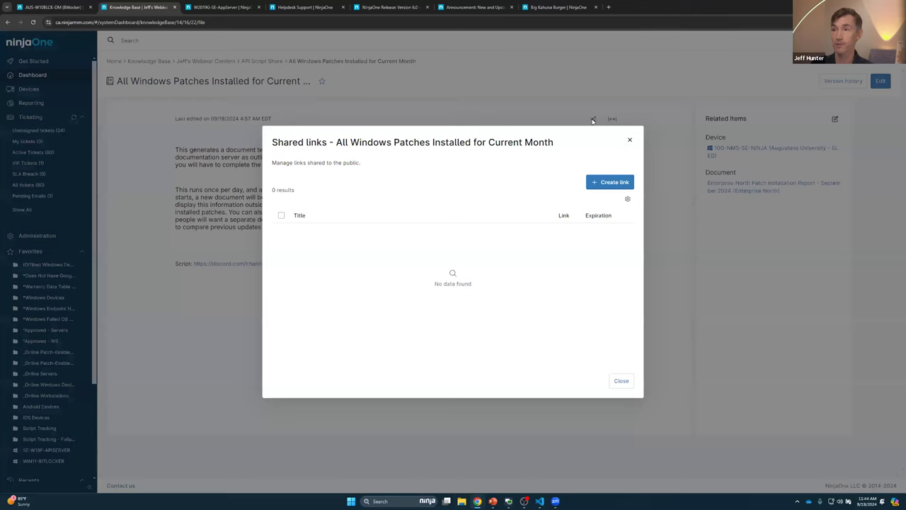
click(608, 184)
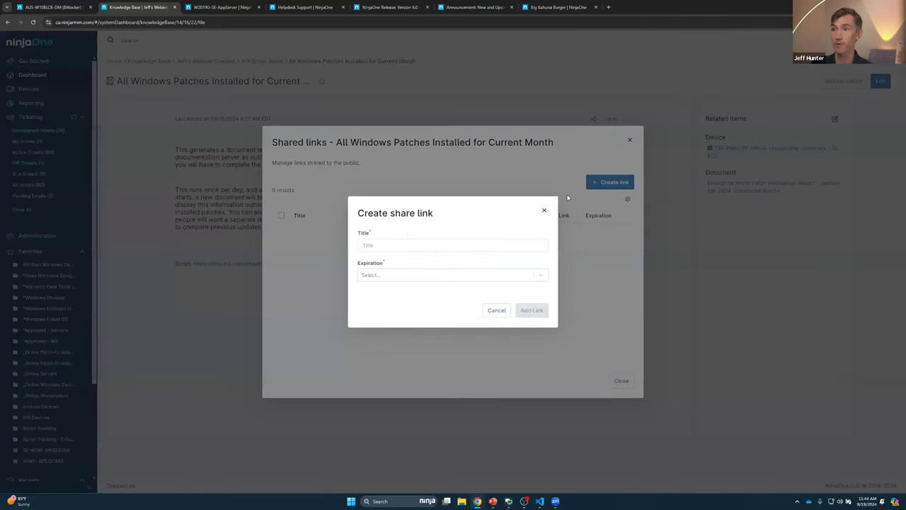
click(401, 245)
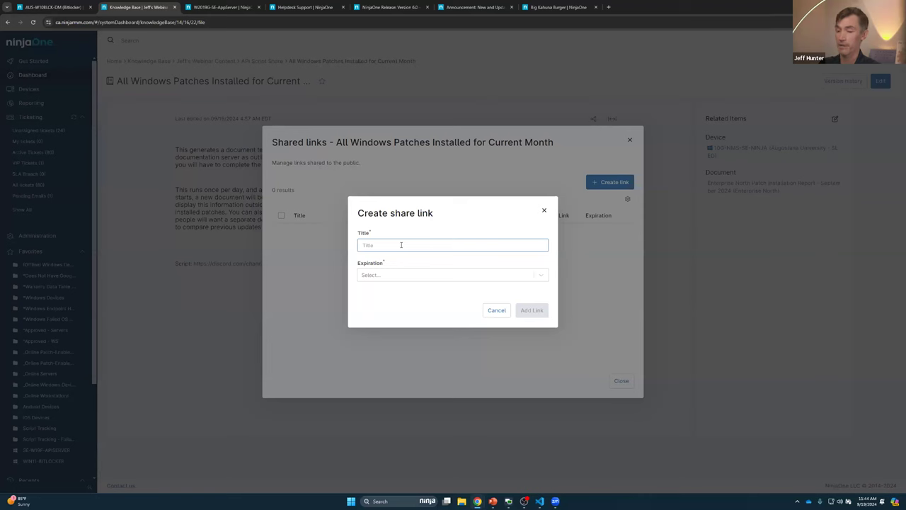
text(KB Article on creating )
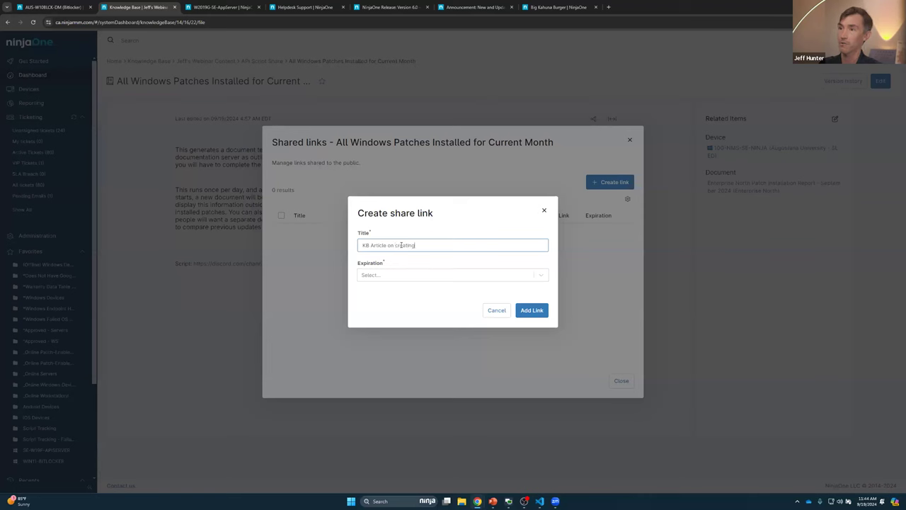
text(Documentation rep)
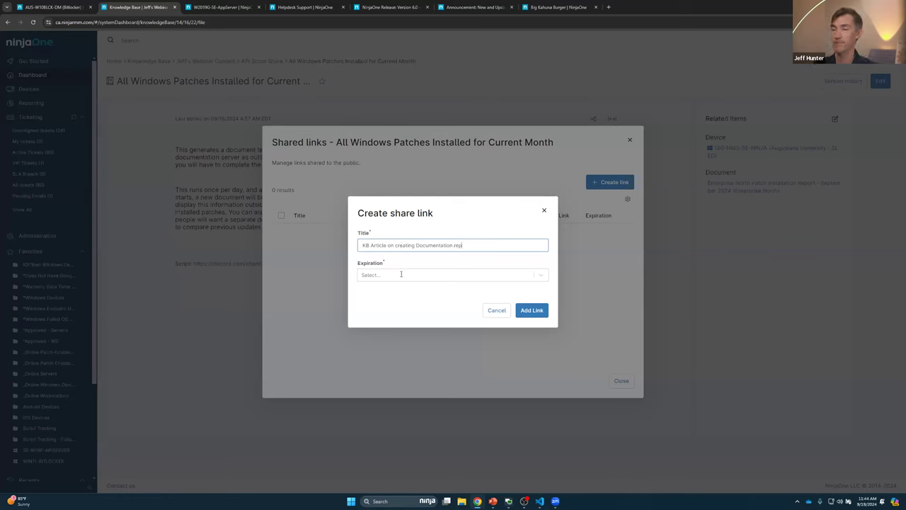
text(ort)
click(401, 274)
click(393, 289)
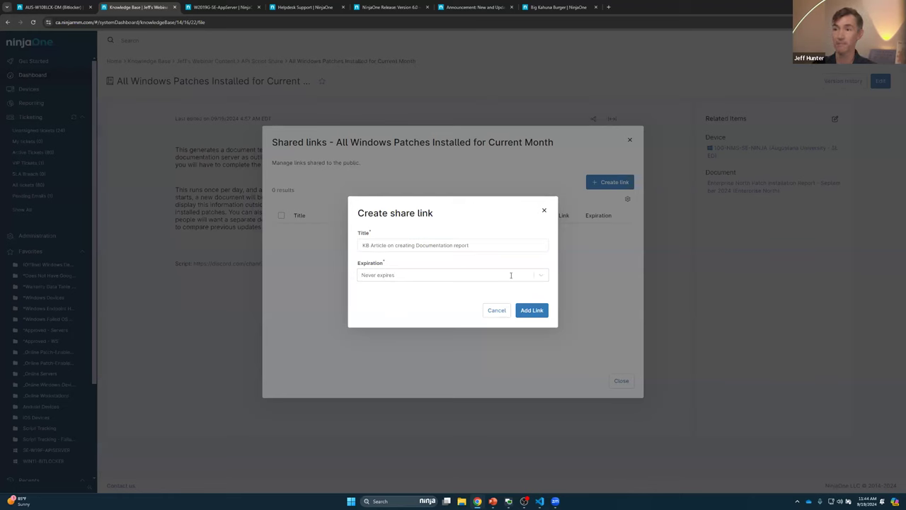
click(532, 310)
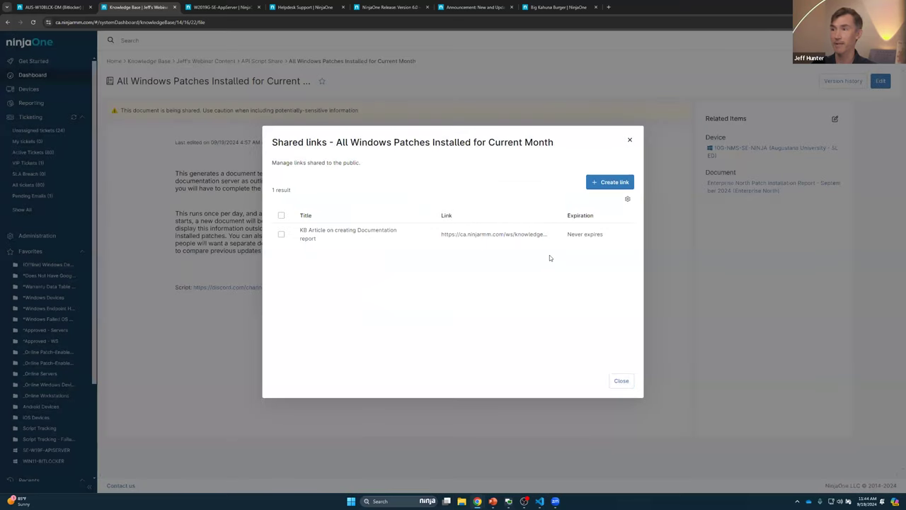
click(544, 234)
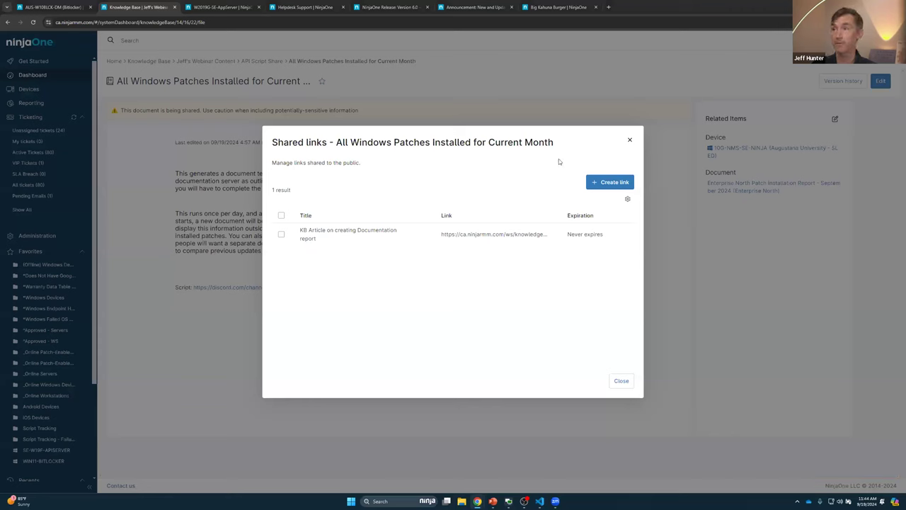
- Leave the shared links and go through Enterprise North's documentation to open the 2024-09-17 script execution report on Randomize Exit Code
key(Escape)
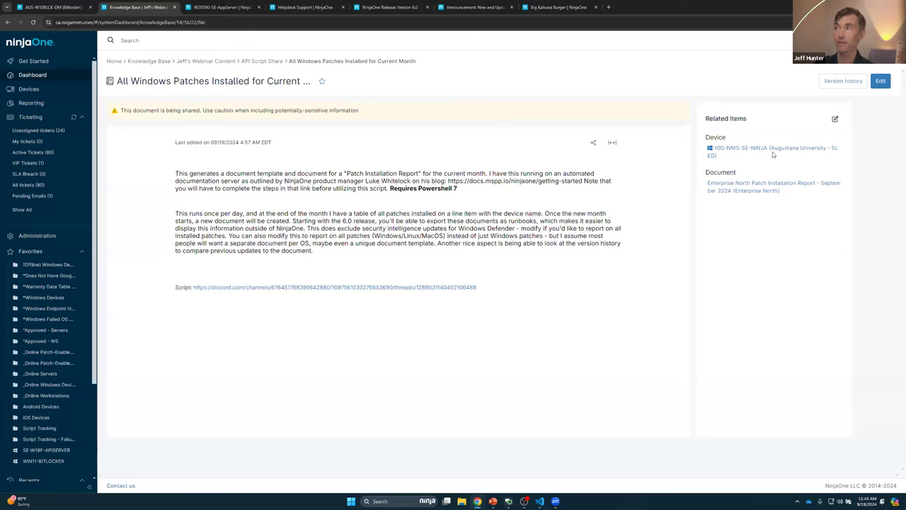
click(752, 188)
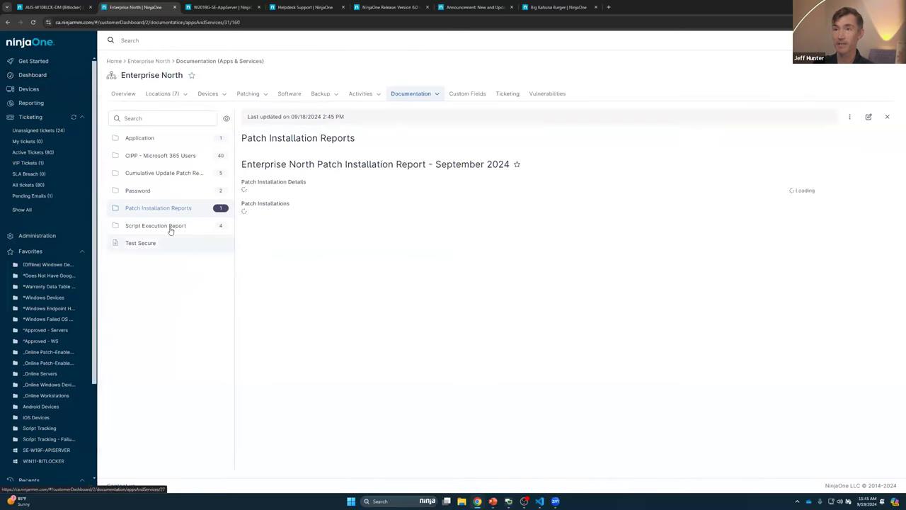
click(169, 230)
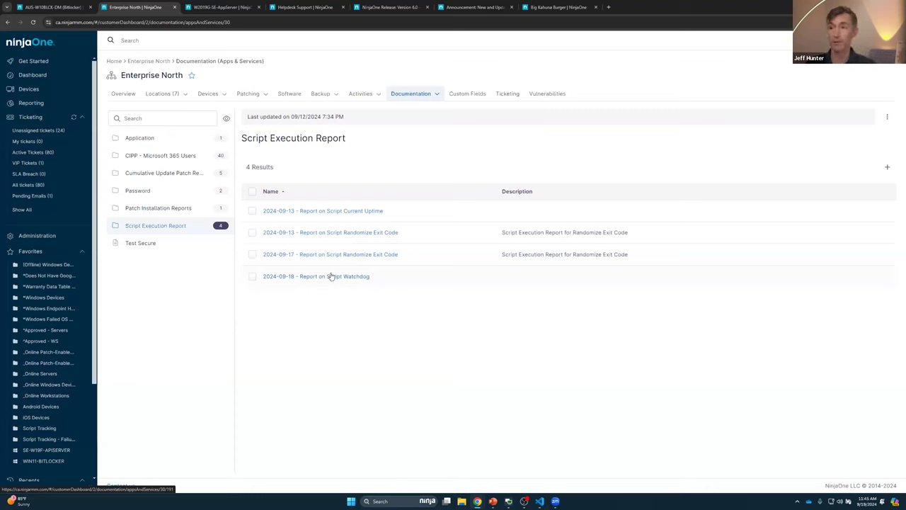
click(319, 255)
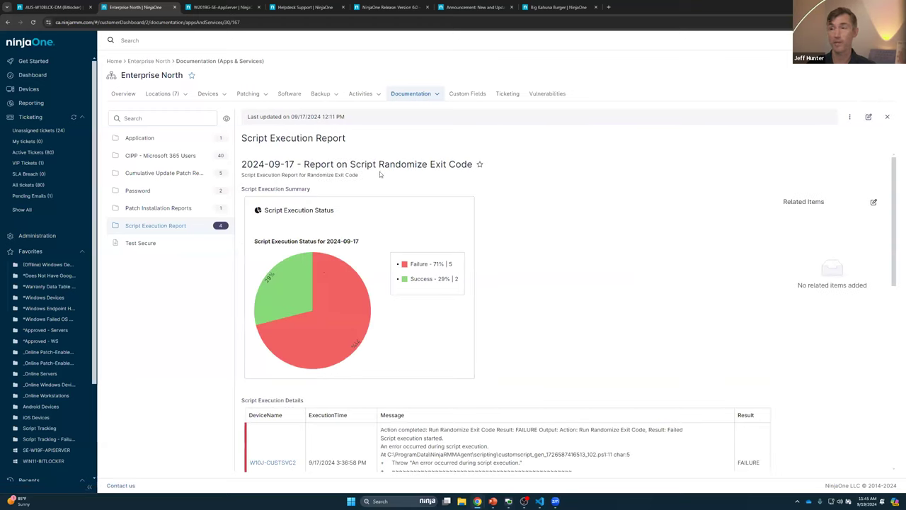
- Review the Randomize Exit Code report, examining the execution status chart and the per-device execution details with their messages and results
drag(378, 164, 473, 164)
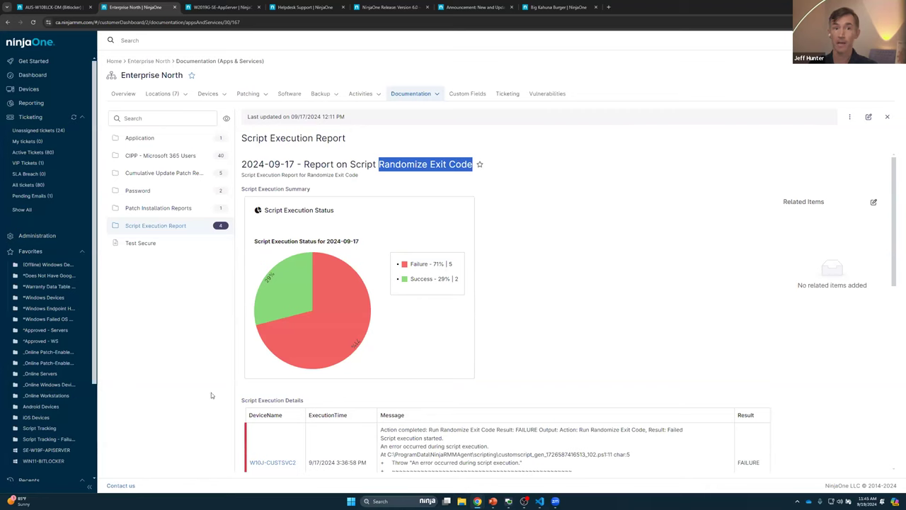
scroll(400, 297, down, 1)
scroll(412, 286, down, 3)
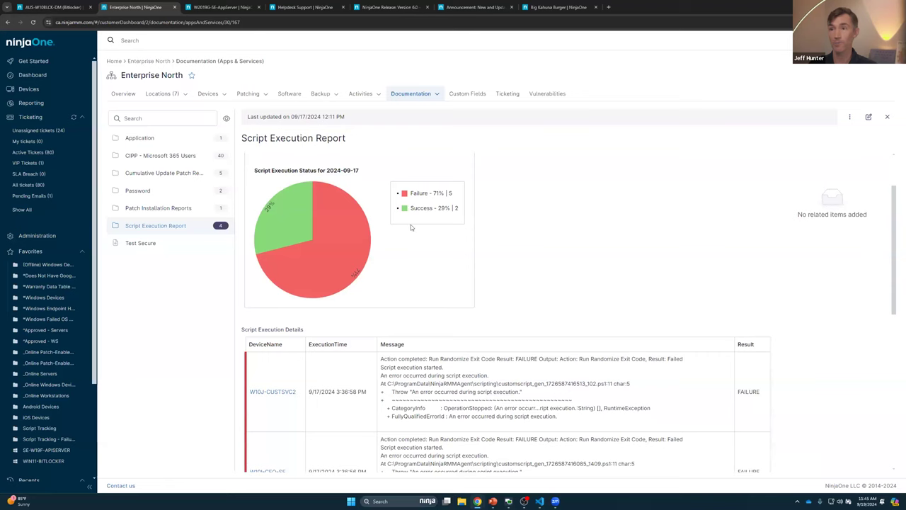
mouse_move(413, 192)
mouse_down()
mouse_move(449, 194)
mouse_move(410, 208)
mouse_up()
click(565, 306)
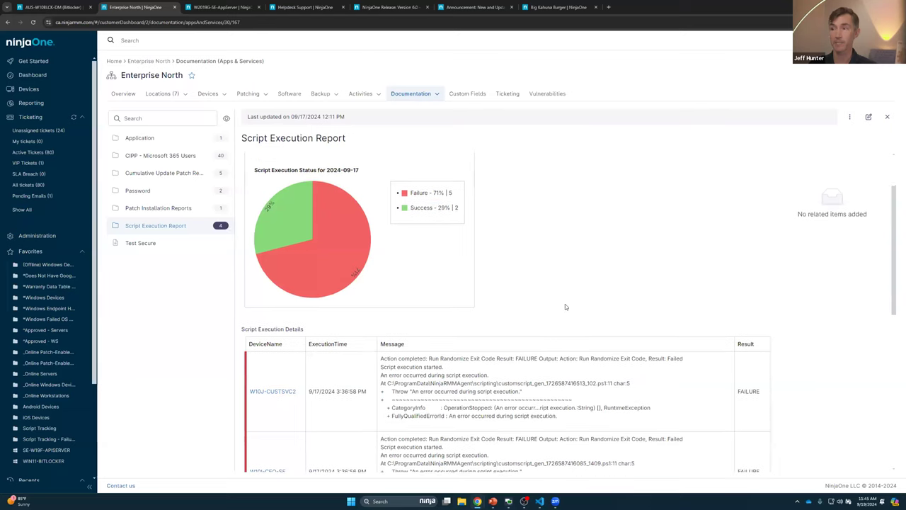
scroll(565, 303, down, 5)
scroll(440, 332, down, 5)
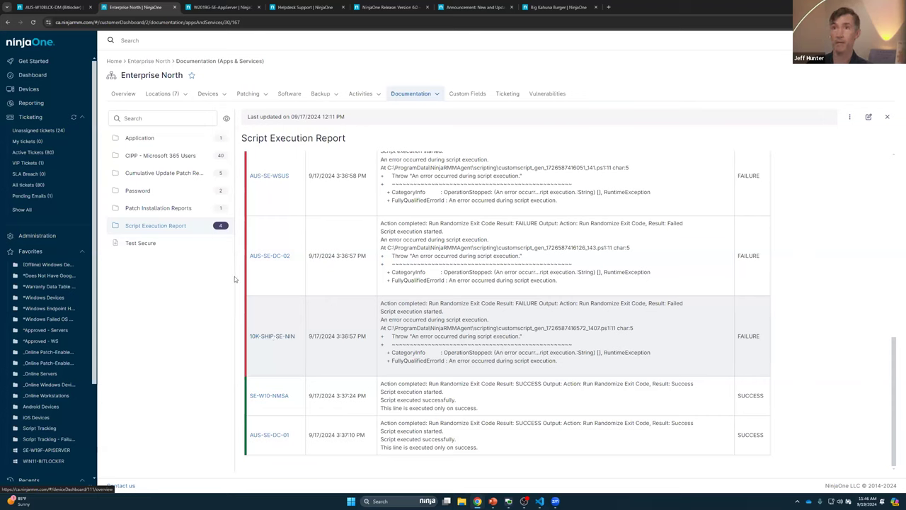
- In the other NinjaOne instance, search for "discord", open the NinjaOne Discord document and highlight its invite link
click(57, 7)
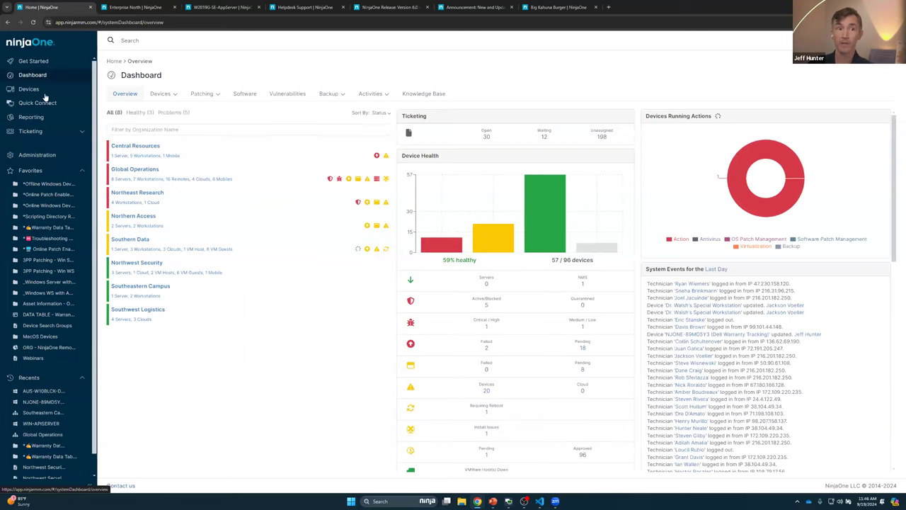
click(203, 96)
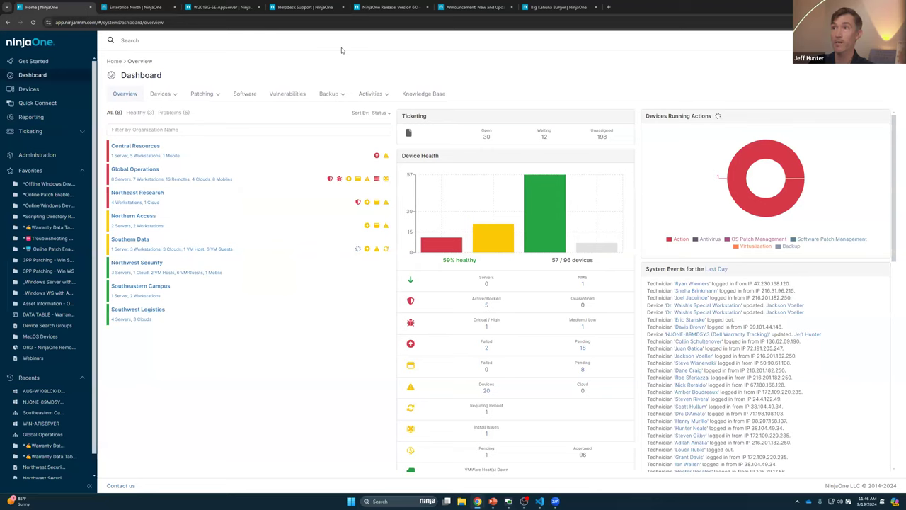
key(ctrl+k)
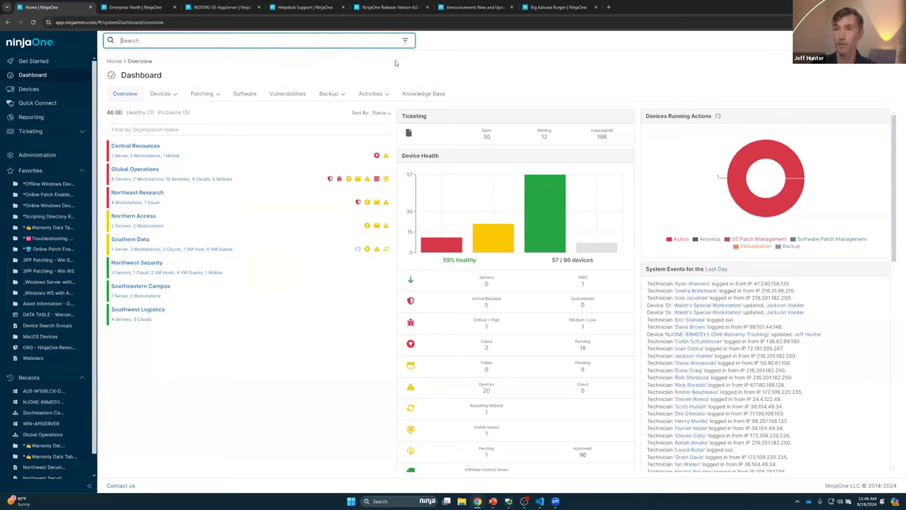
text(discord)
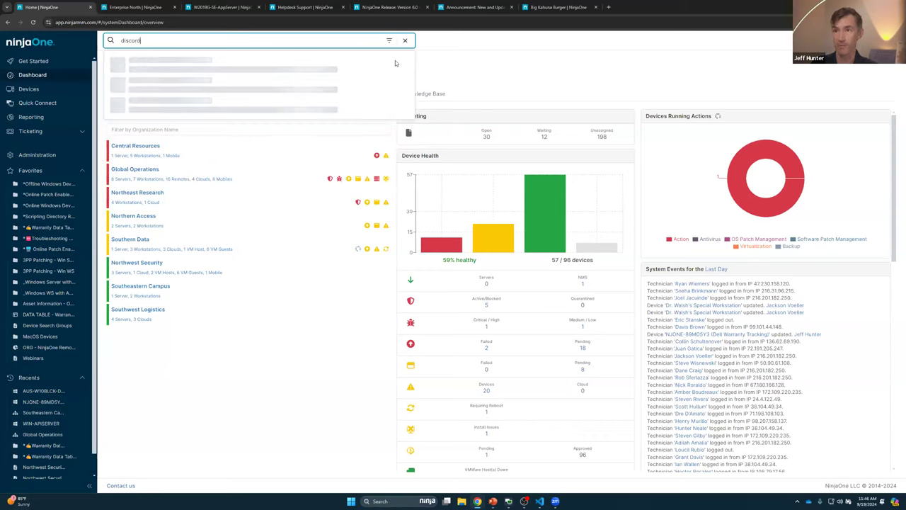
click(175, 105)
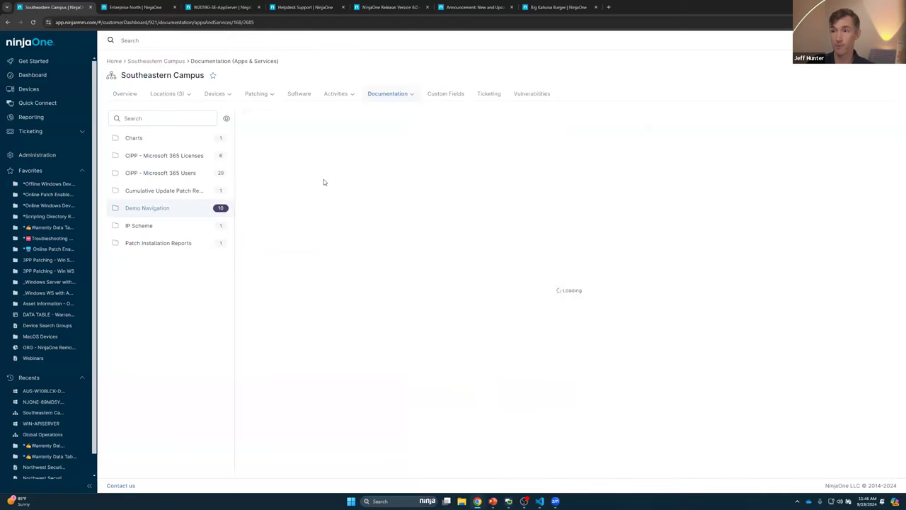
drag(400, 174, 316, 174)
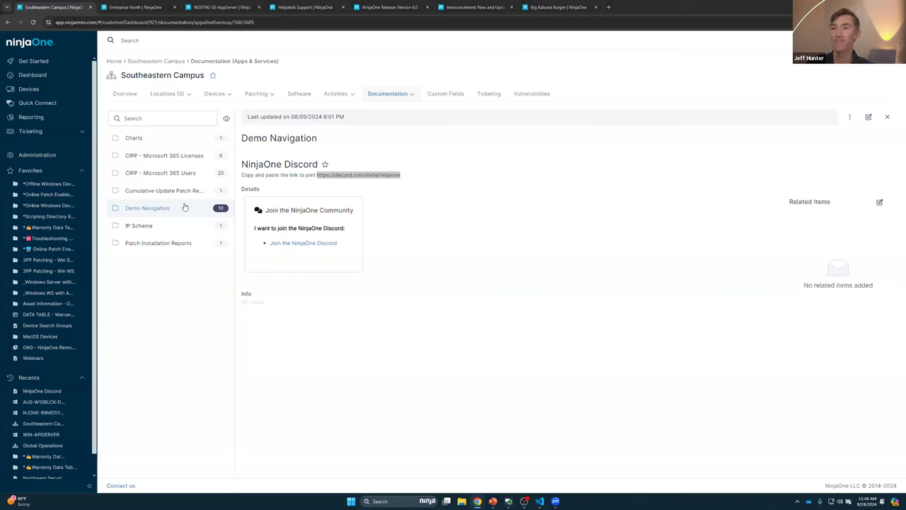
- Browse Southeastern Campus's Demo Navigation documents, view the CIPP Integration document, and return to the list
click(157, 215)
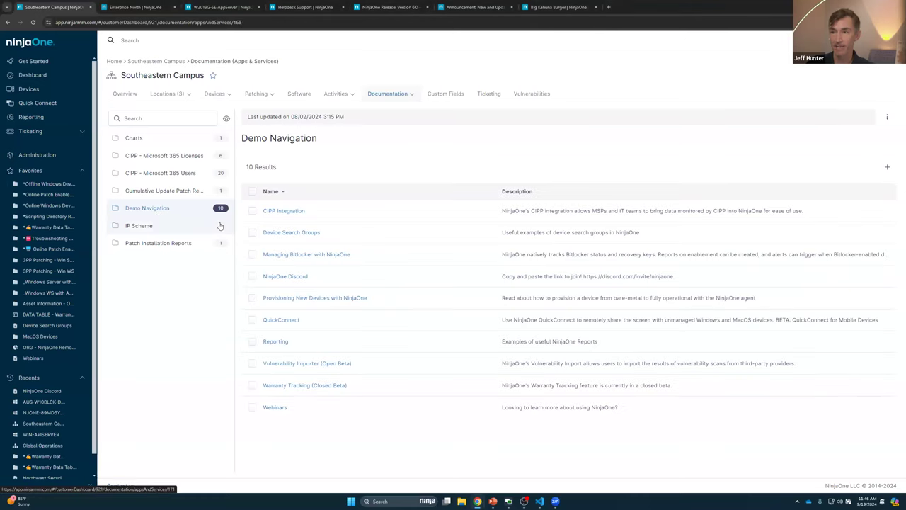
click(274, 211)
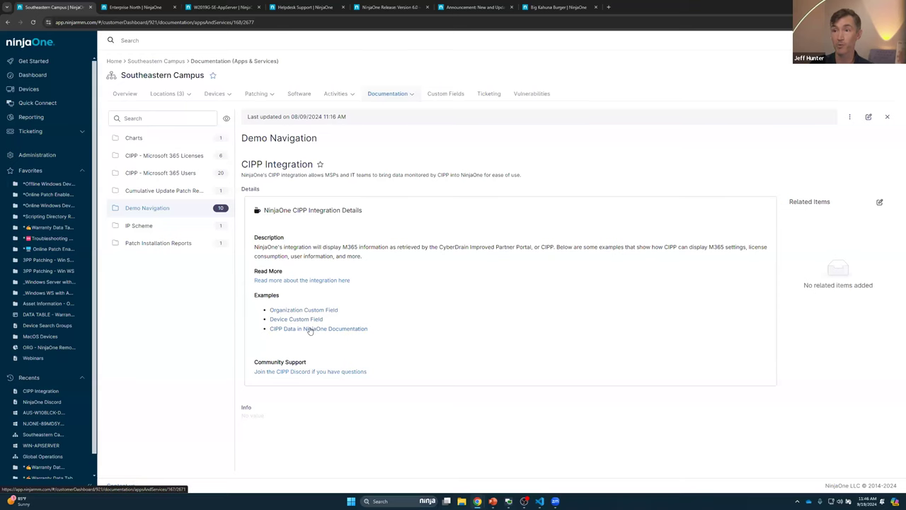
click(175, 211)
click(185, 211)
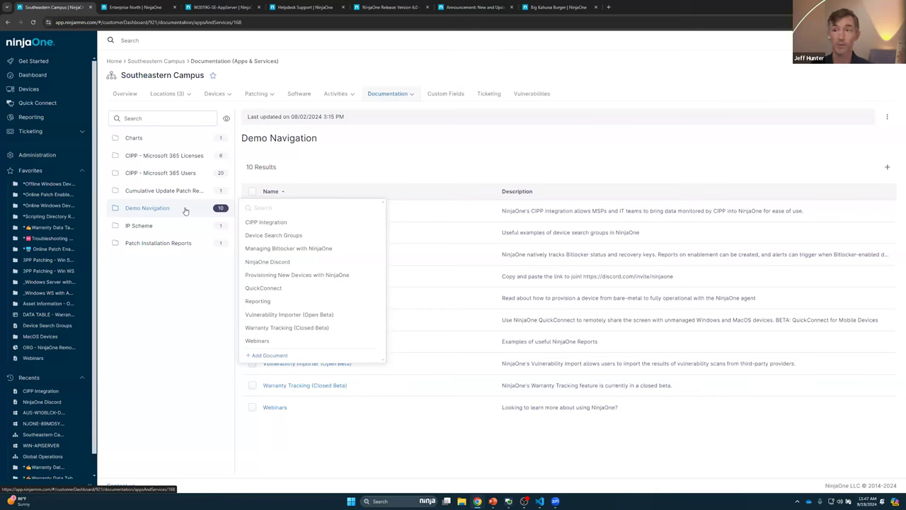
- Open the Northsouth Office IP Scheme document and examine the table of device types, IP addresses and descriptions
click(178, 228)
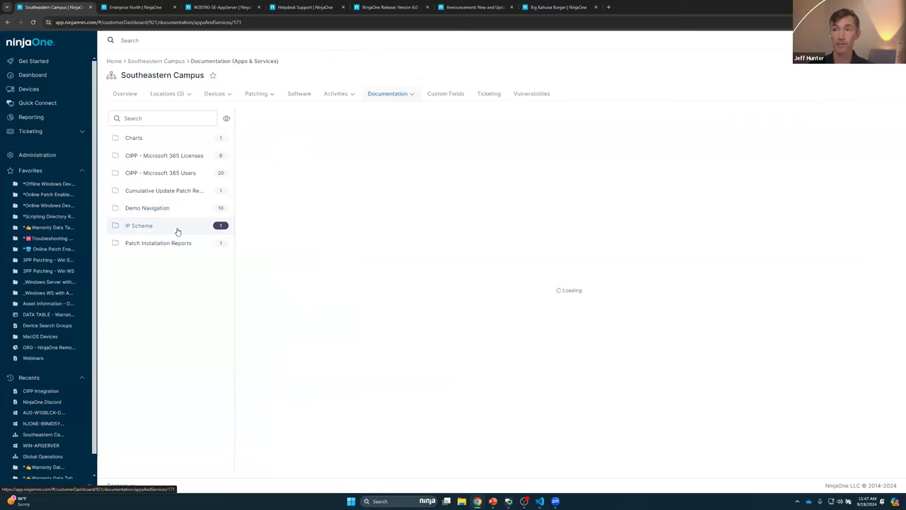
click(300, 210)
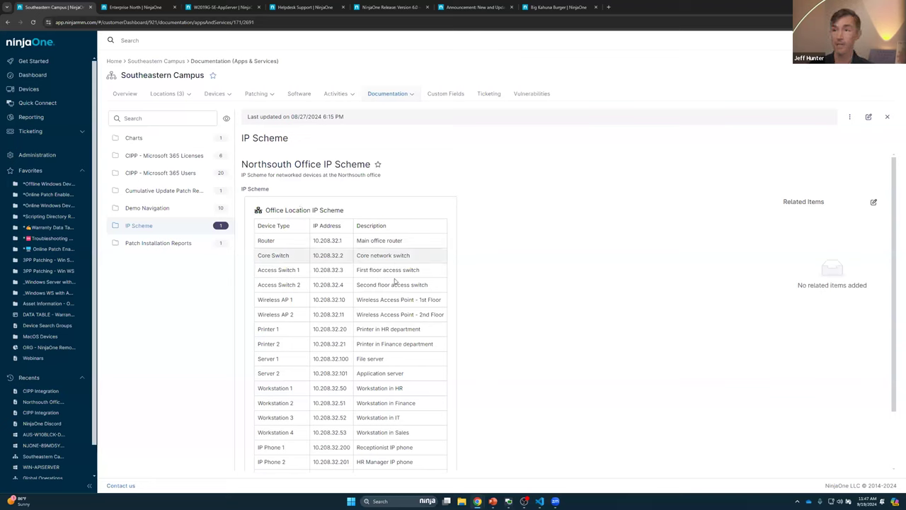
scroll(395, 281, down, 1)
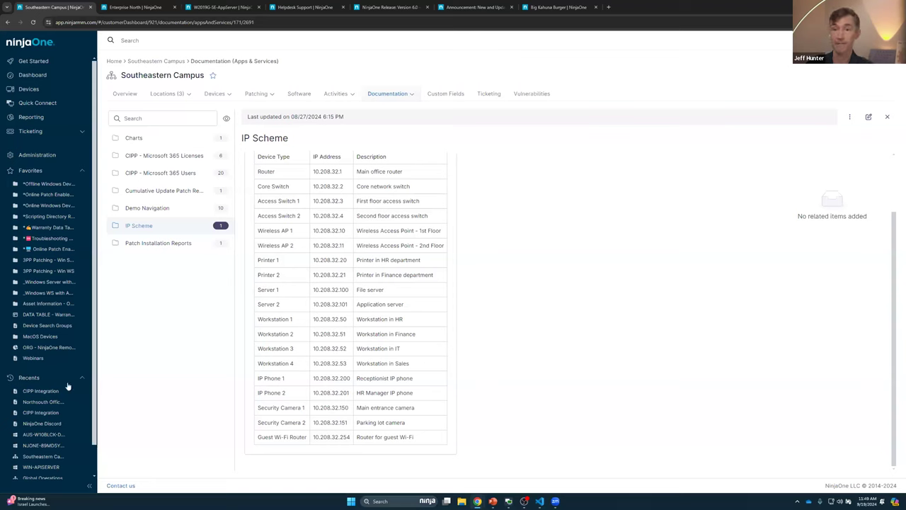
- Open the recently viewed device AUS-W10BLCK-DM and show its notes with the option to create one
click(44, 434)
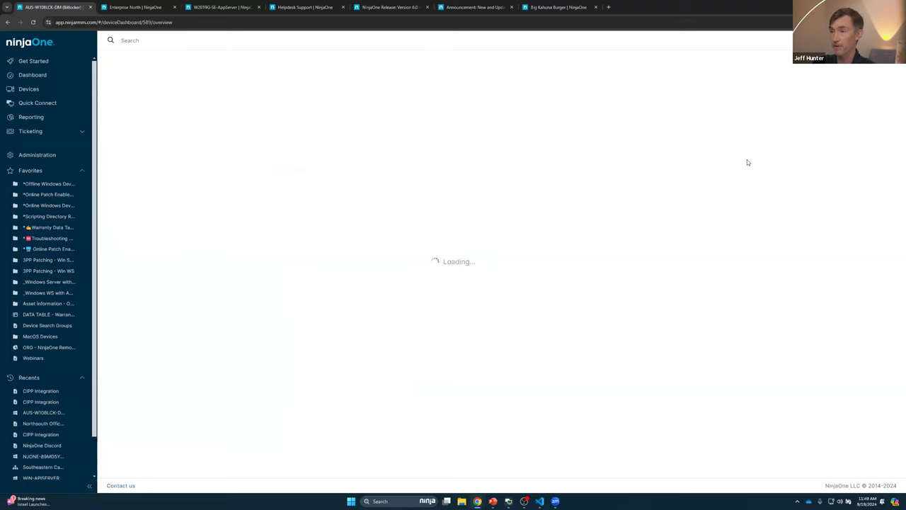
click(739, 116)
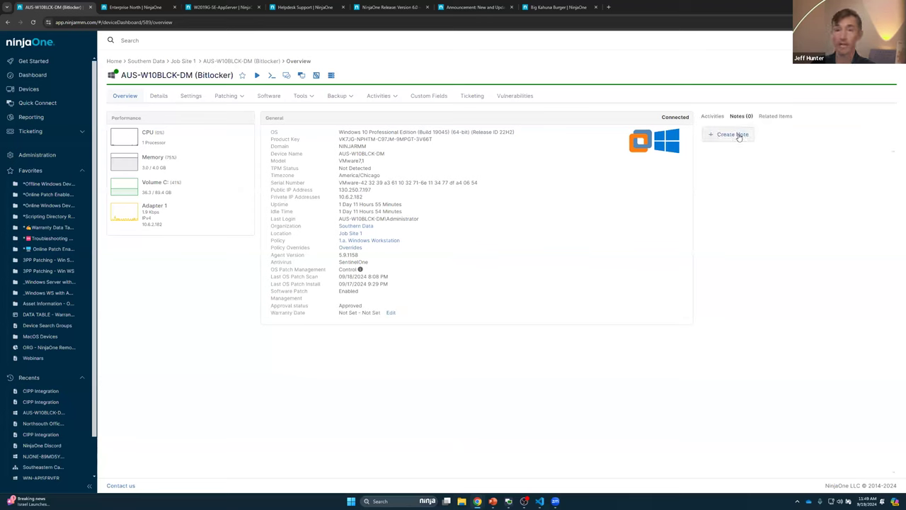
click(737, 140)
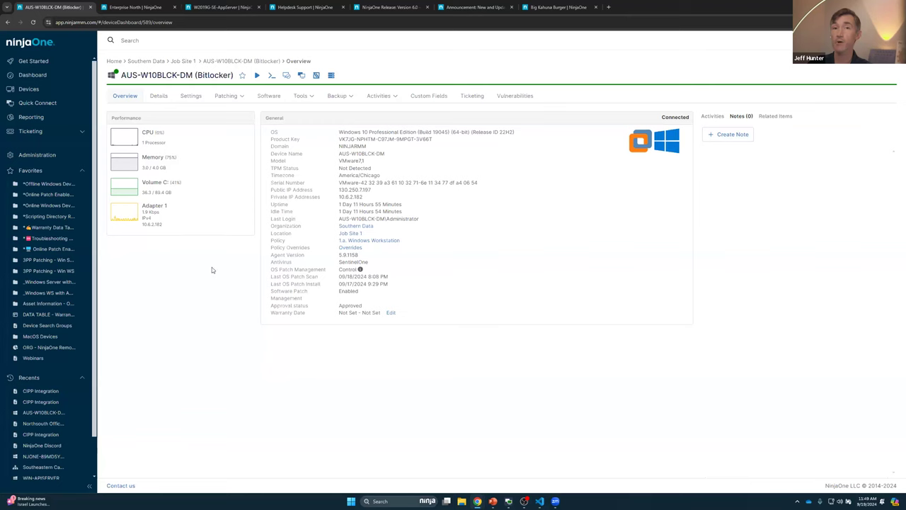
- Open the Resources for Everyone folder in the system Knowledge Base and copy the public share link of Custom Fields Examples
click(41, 46)
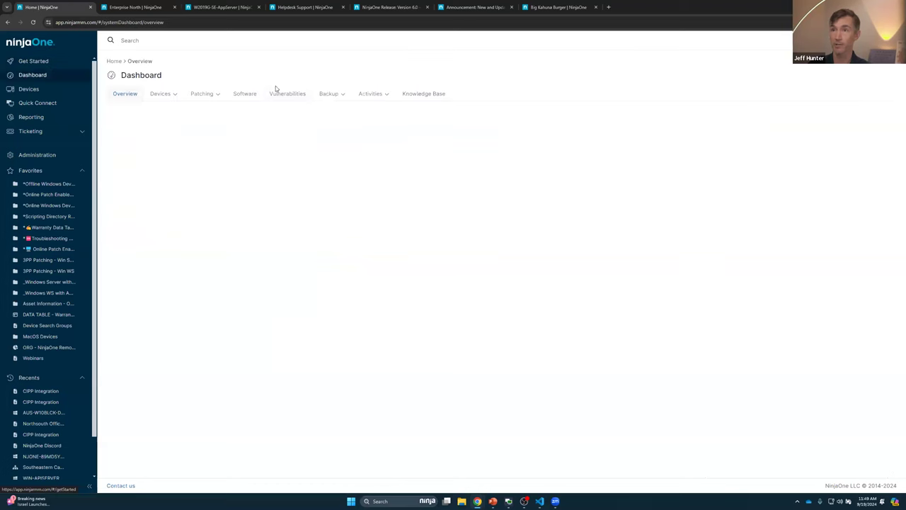
click(418, 95)
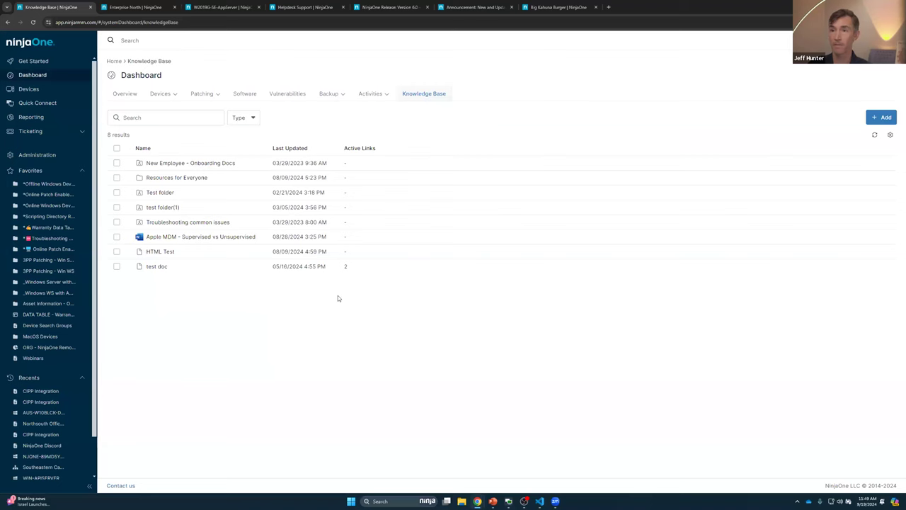
click(168, 178)
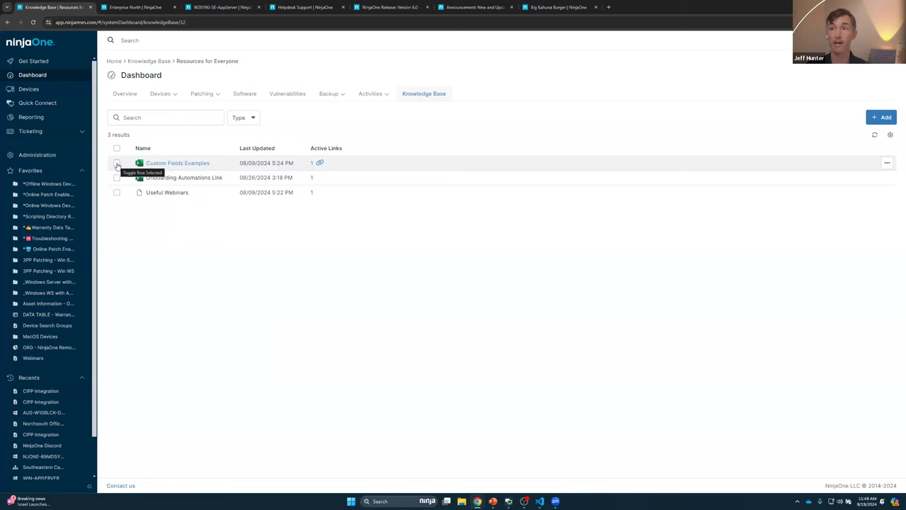
click(315, 163)
click(538, 278)
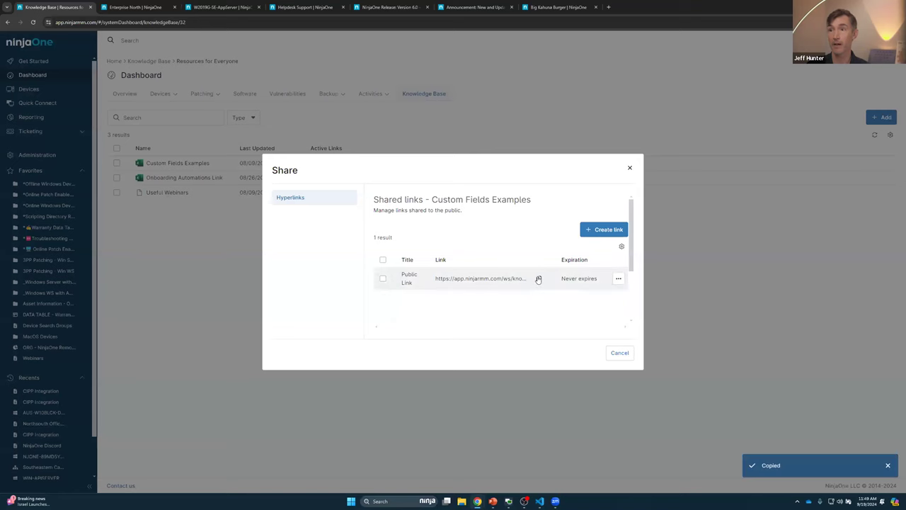
click(141, 238)
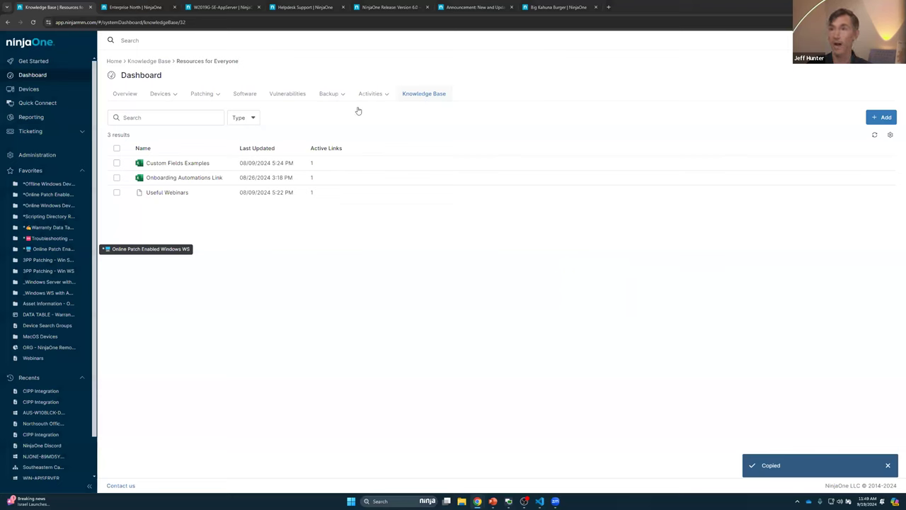
- Bring up the end user portal sharing options for the Resources for Everyone folder, view the available roles, then close without submitting and deselect the folder
click(423, 93)
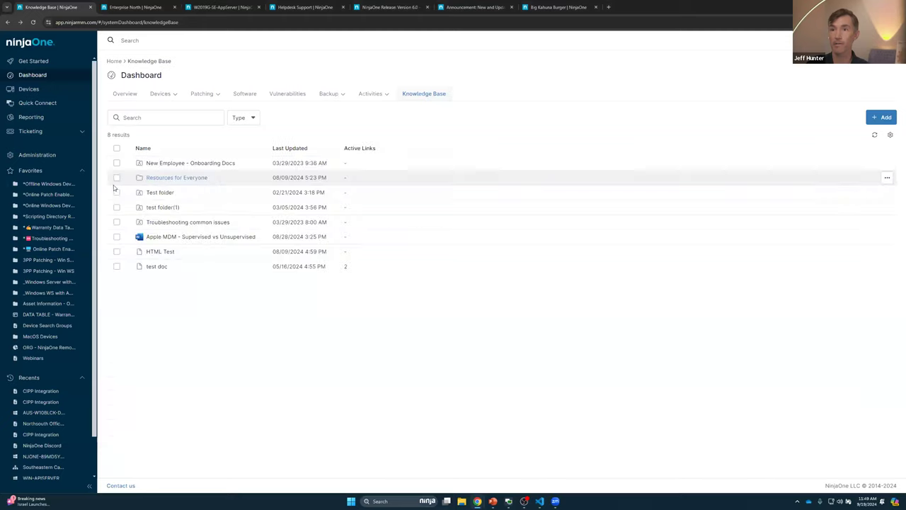
click(117, 178)
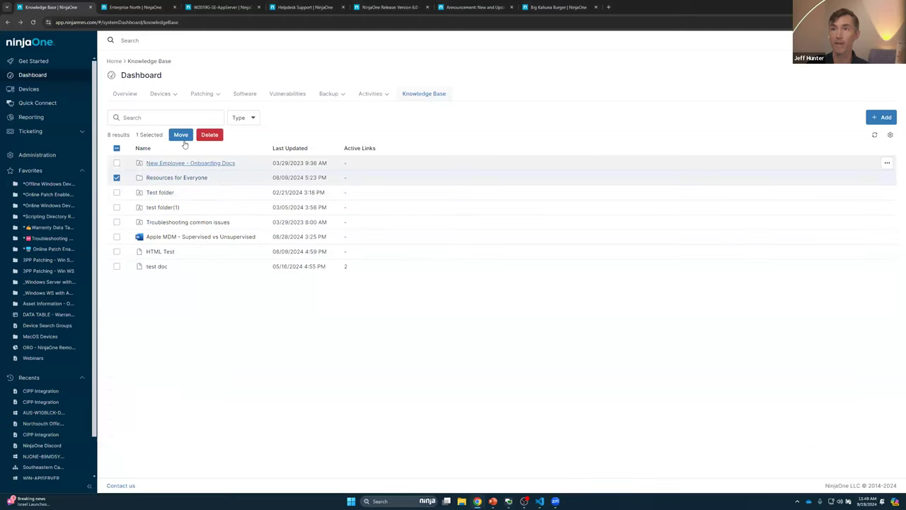
click(887, 177)
click(848, 208)
click(396, 213)
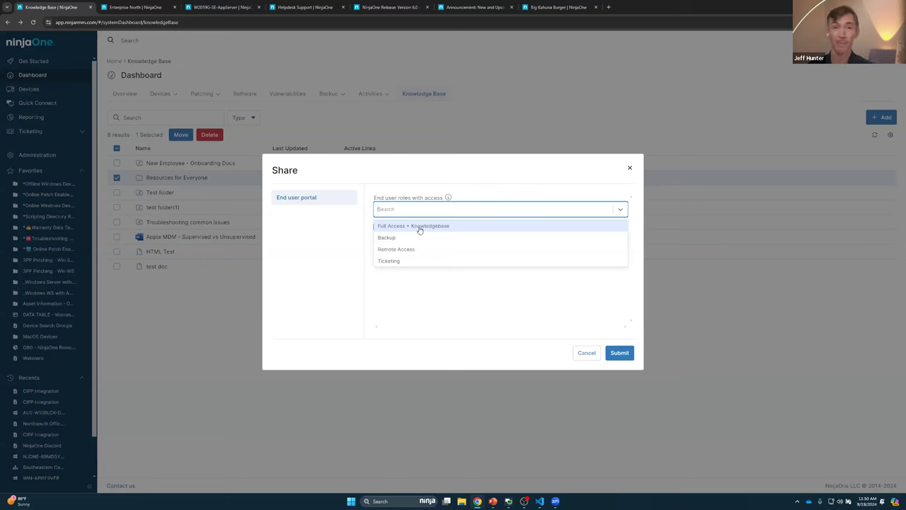
click(630, 168)
click(629, 168)
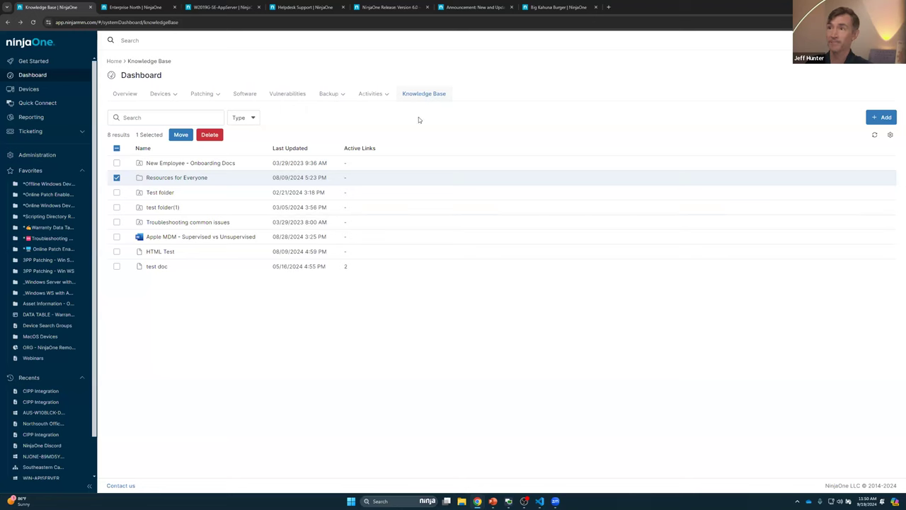
click(117, 178)
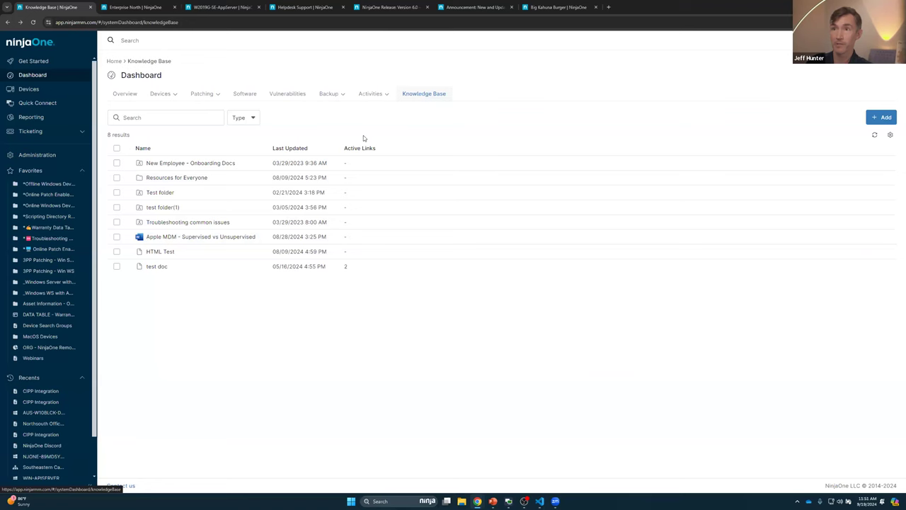
- Switch to the NinjaOne 6.0 release notes and examine the Ticketing Enhancements, including the Email Reception setting and improved response scenarios
key(ctrl+5)
scroll(363, 137, up, 3)
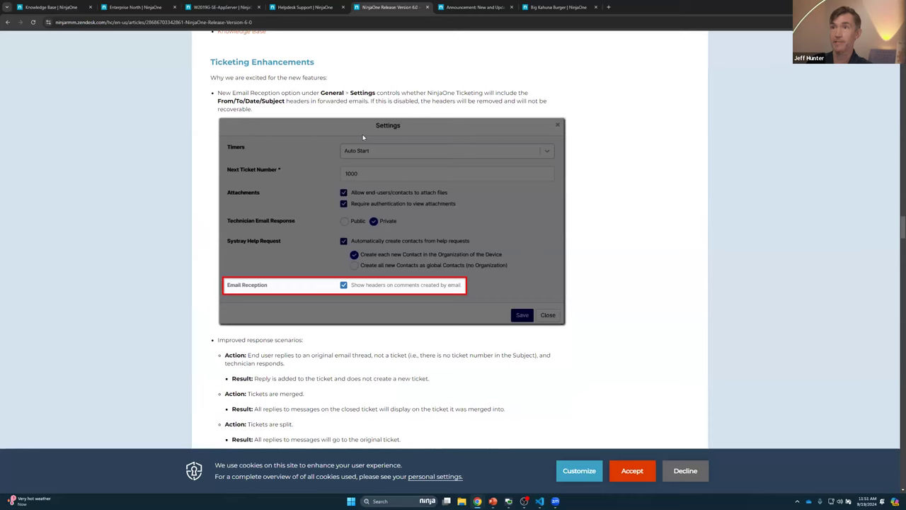
scroll(363, 136, down, 1)
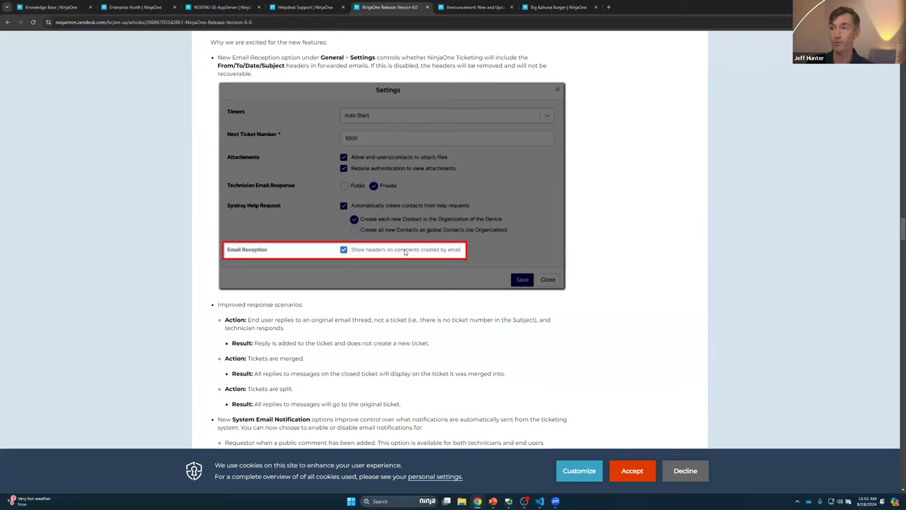
- Examine the improved response scenarios for email thread replies, merged tickets and split tickets in the 6.0 release notes
scroll(404, 252, down, 1)
scroll(403, 251, down, 1)
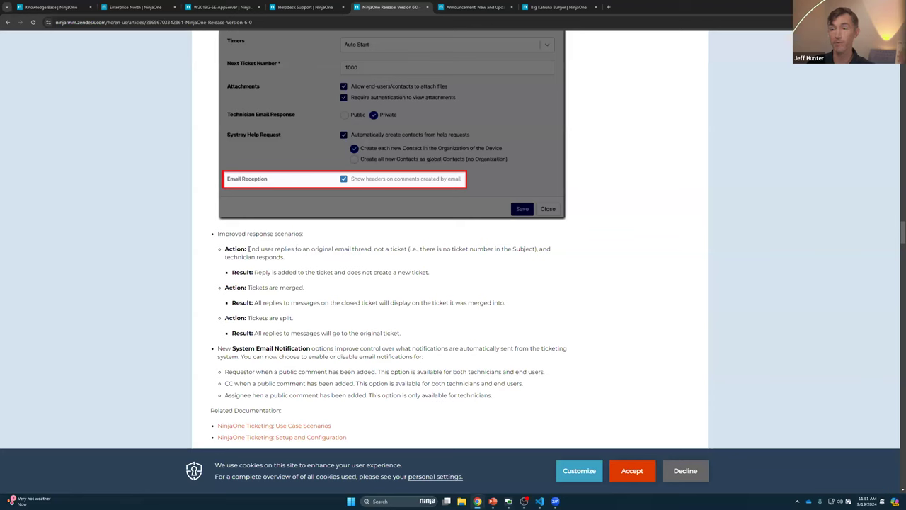
triple_click(338, 247)
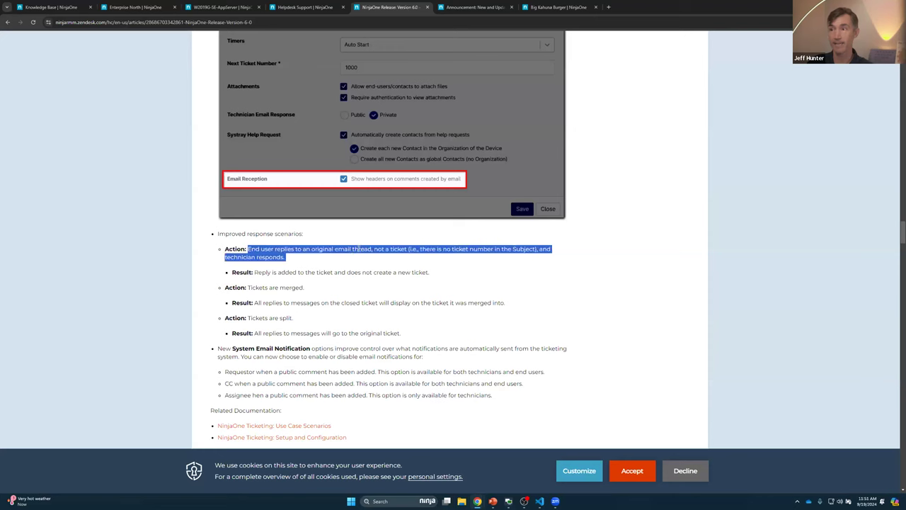
drag(430, 272, 316, 303)
click(344, 287)
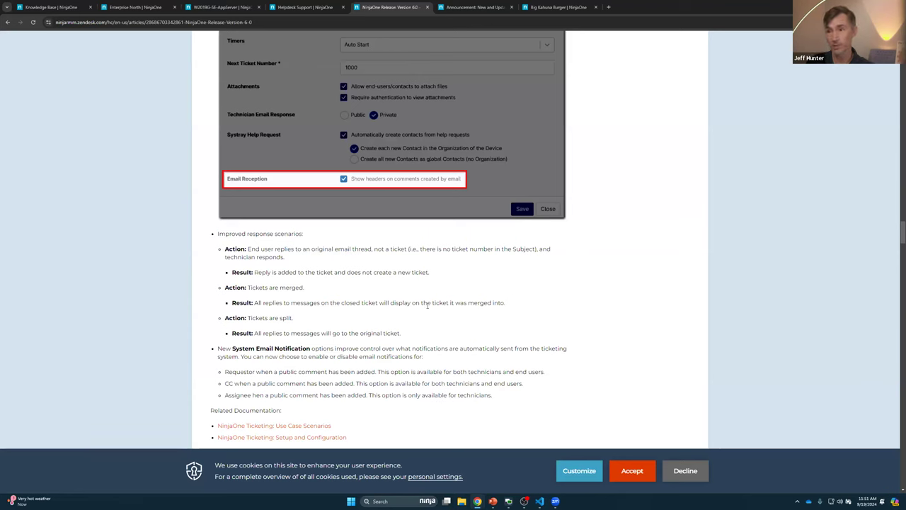
drag(403, 333, 255, 333)
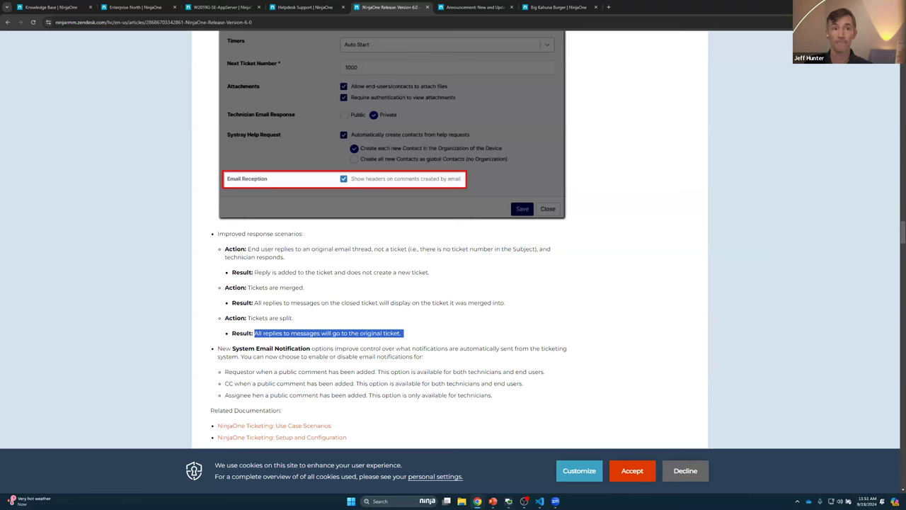
click(441, 326)
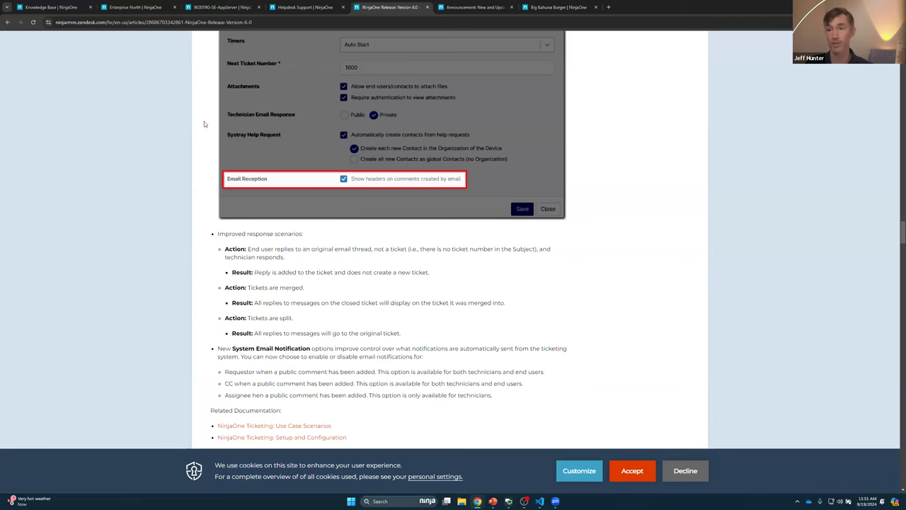
- Review the System Email Notification options for requestor, CC and assignee when a public comment has been added
scroll(340, 304, down, 1)
triple_click(247, 339)
drag(334, 312, 189, 295)
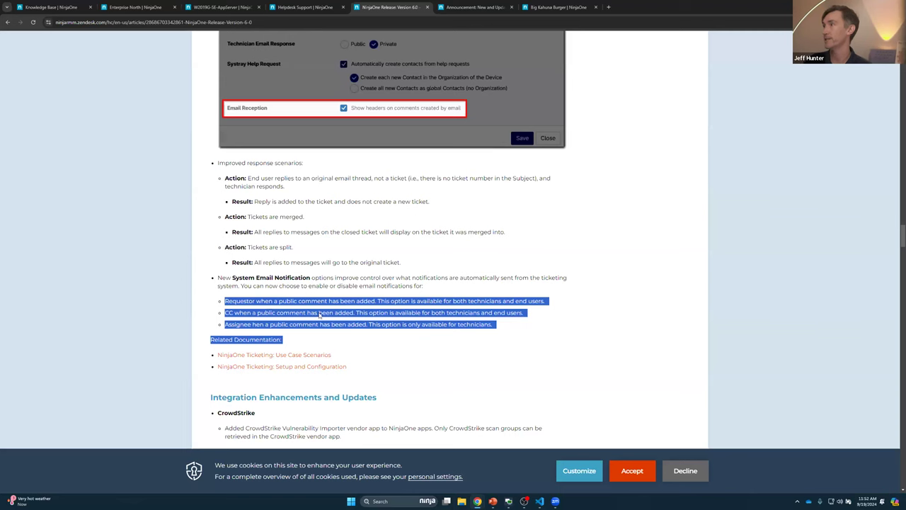
click(340, 249)
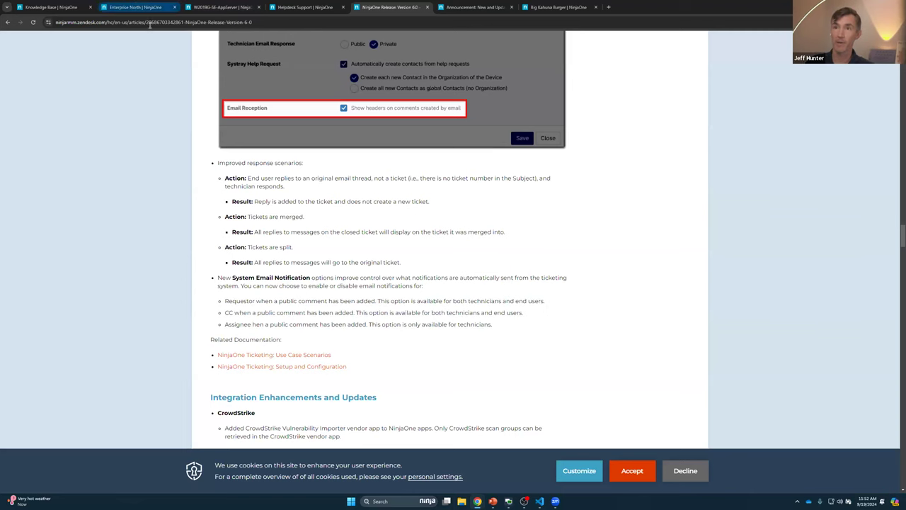
- Switch back to the NinjaOne console, start a new documentation runbook in Reporting and include Apps & Service documents
click(138, 7)
click(39, 104)
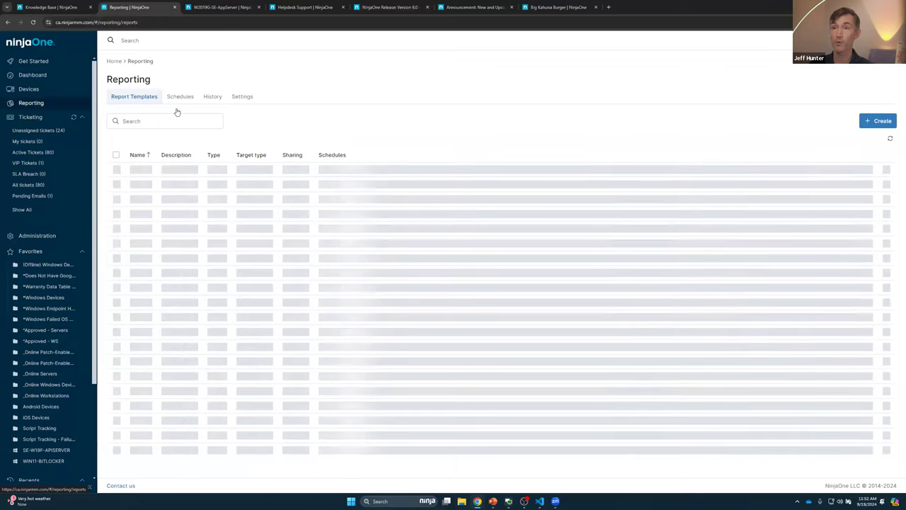
click(877, 120)
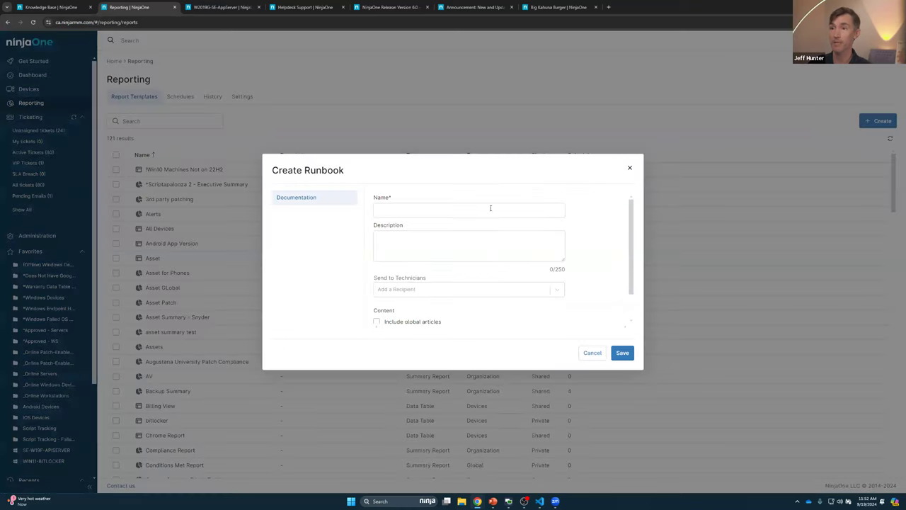
scroll(456, 225, down, 2)
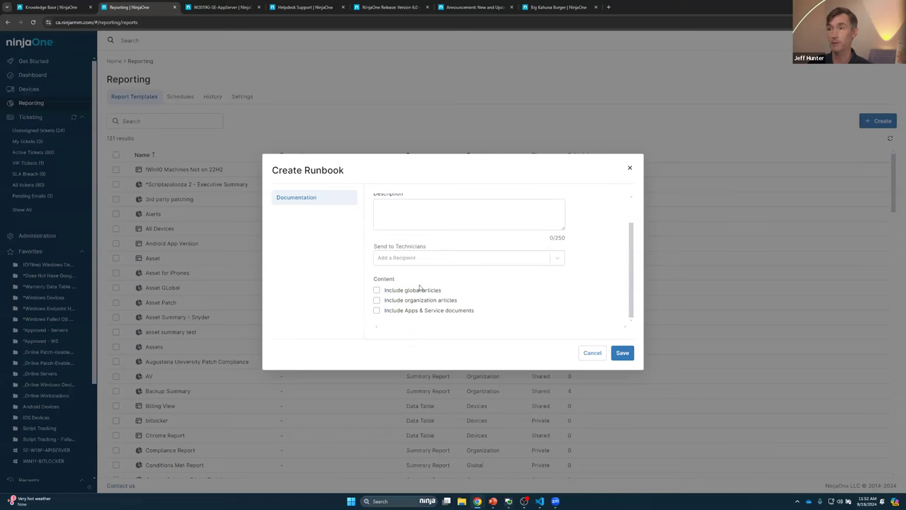
click(377, 310)
scroll(415, 285, down, 2)
scroll(418, 283, down, 4)
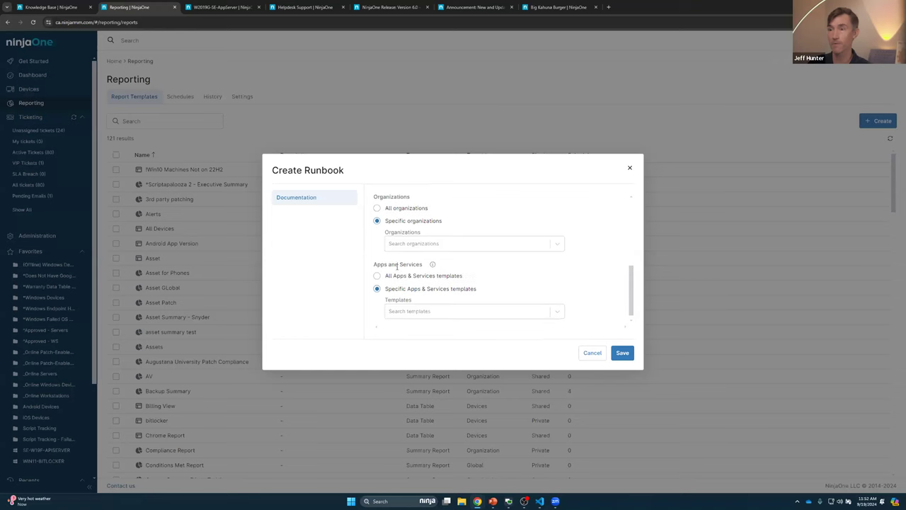
- Limit the runbook to the specific organization Enterprise North
scroll(427, 267, up, 2)
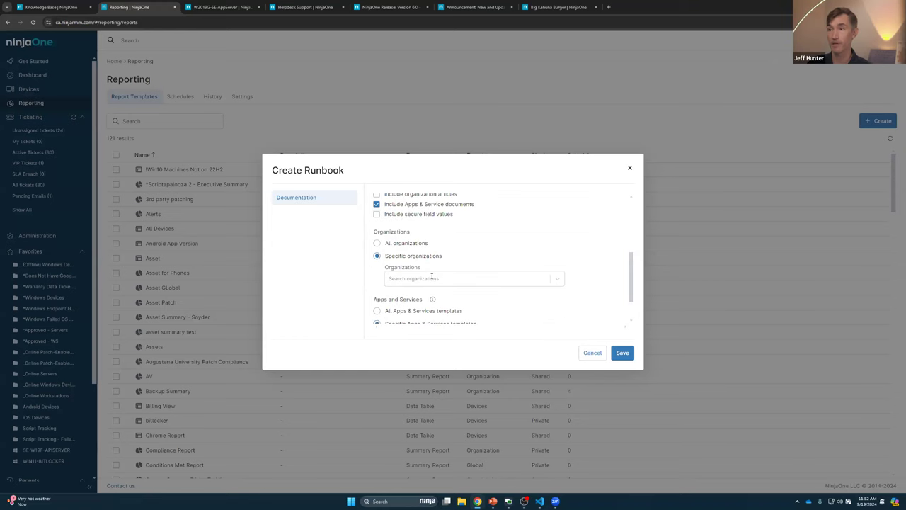
click(431, 278)
scroll(434, 293, down, 2)
click(425, 281)
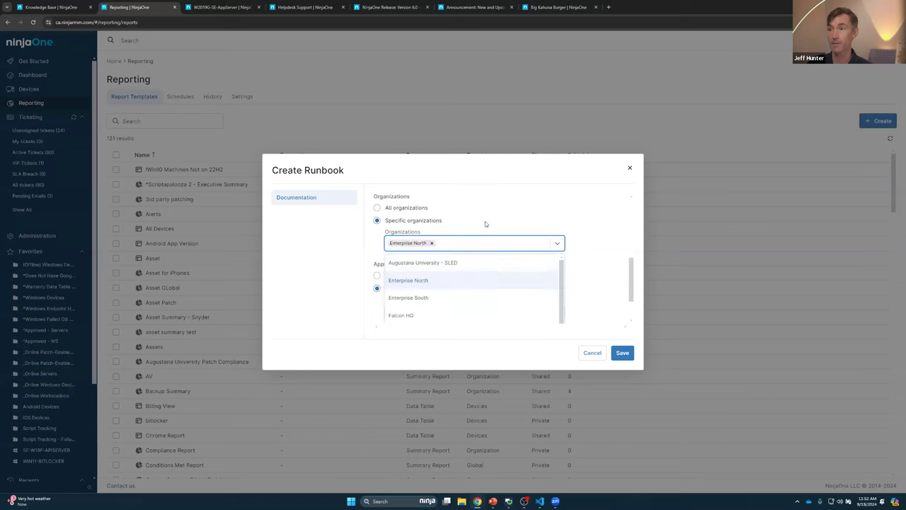
click(497, 210)
- Add the Cumulative Update Patch Reports and Patch Installation Reports templates to the runbook's Apps and Services selection
click(438, 304)
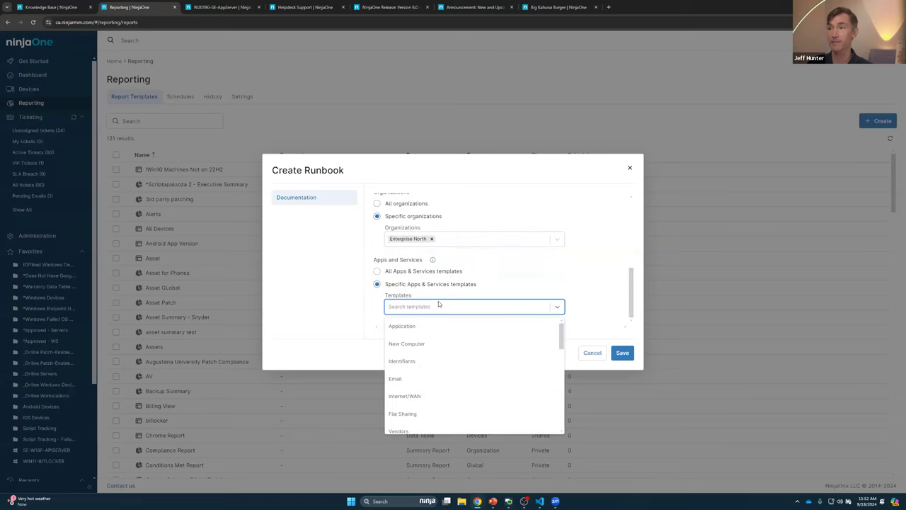
scroll(434, 333, down, 1)
scroll(434, 335, down, 5)
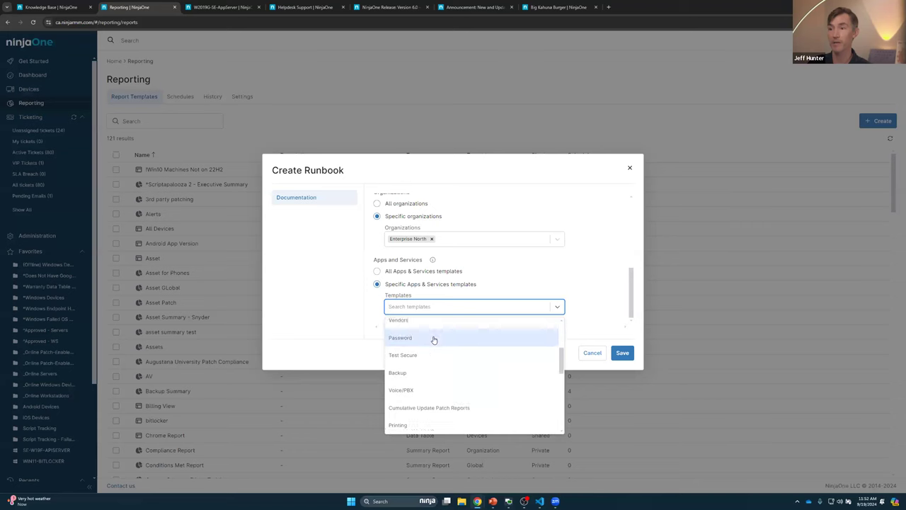
click(444, 343)
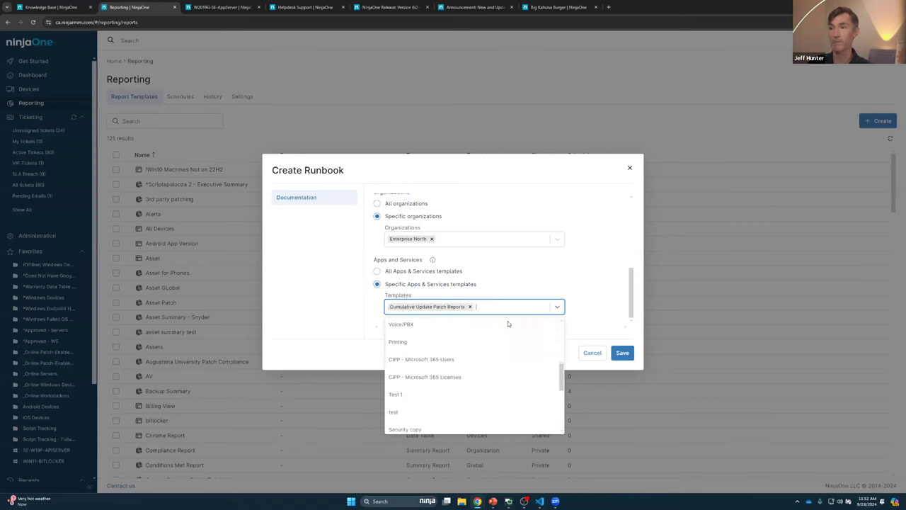
scroll(477, 364, down, 3)
scroll(477, 369, down, 2)
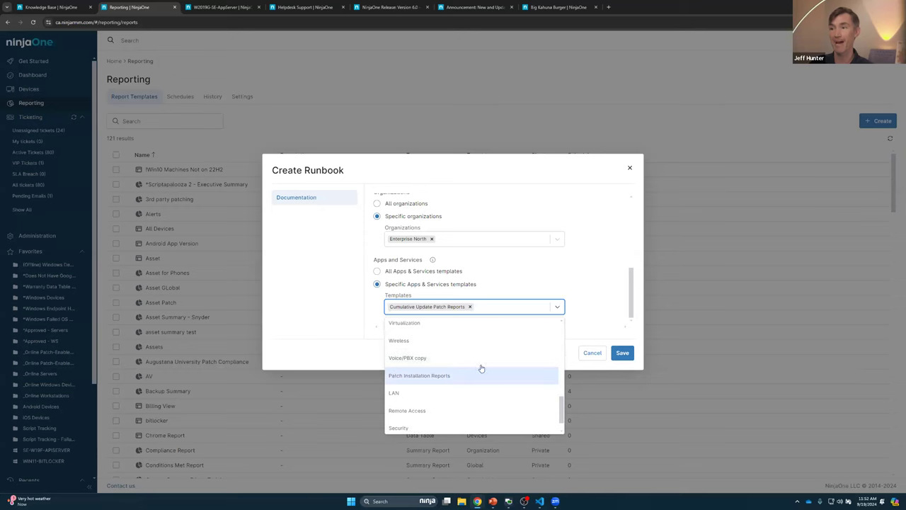
click(481, 368)
click(583, 287)
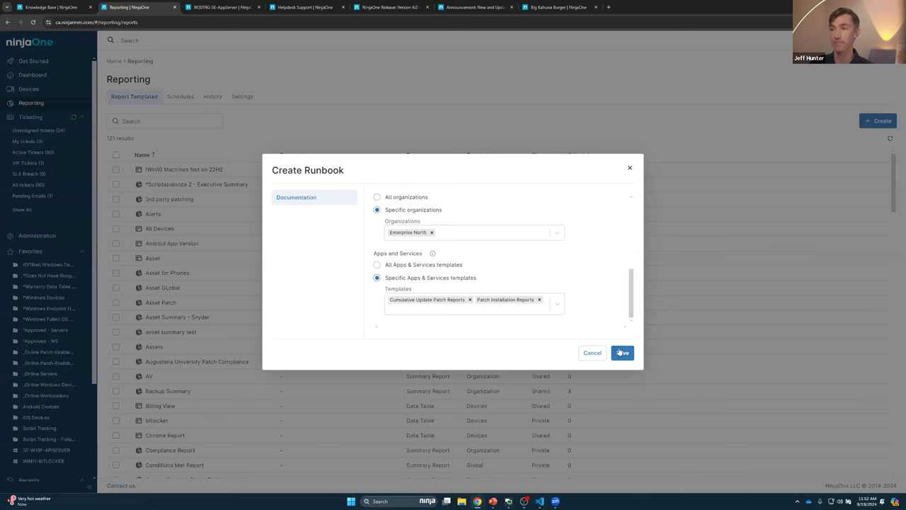
- Name the runbook Enterprise North Runbook, save it and confirm sending the PDF by email
scroll(576, 275, up, 5)
click(430, 210)
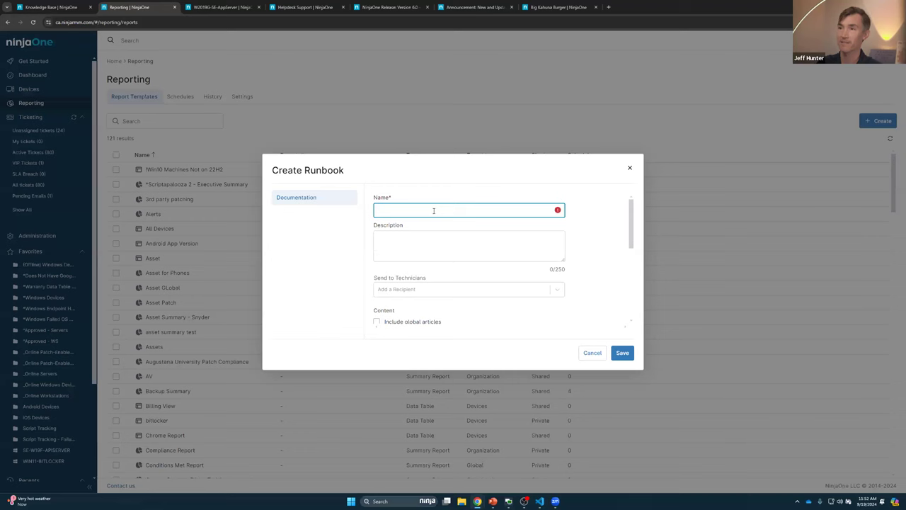
text(Enterprise North Runbook)
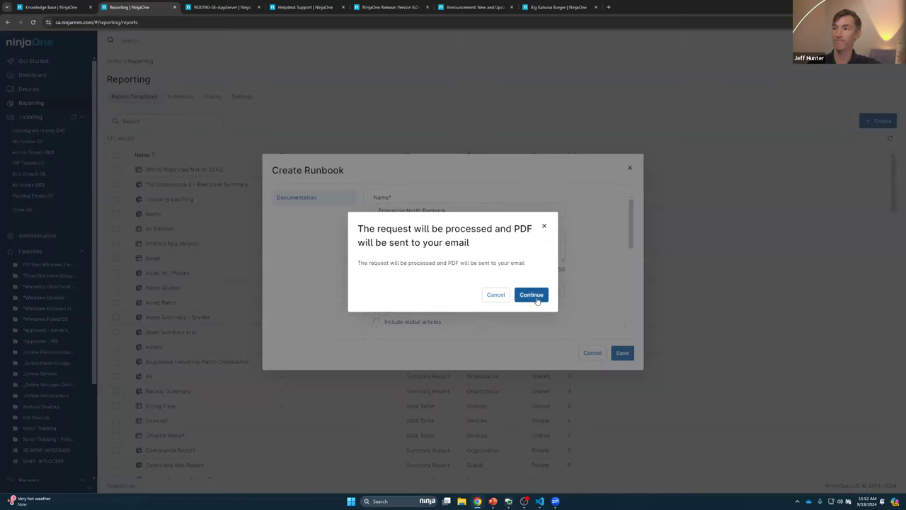
click(534, 293)
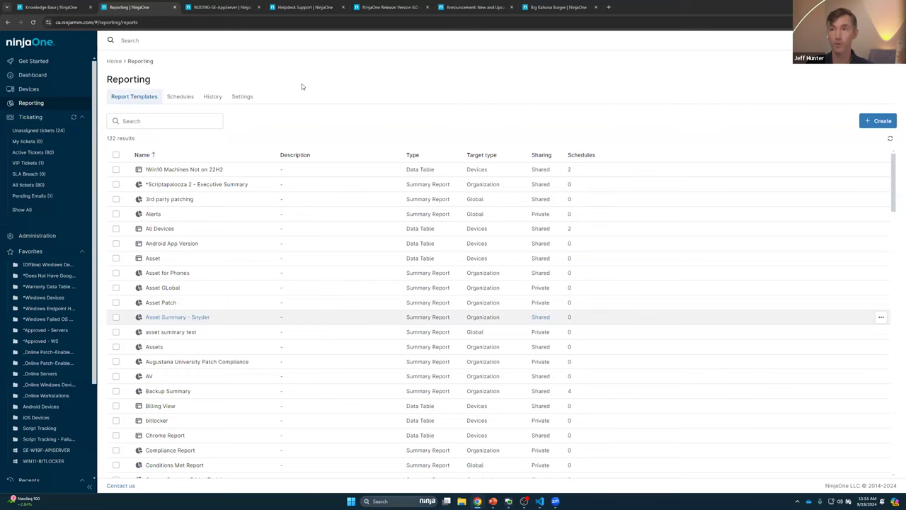
- Show the platform's version information, and open the NinjaOne Documentation administration page with its template management options
mouse_move(44, 47)
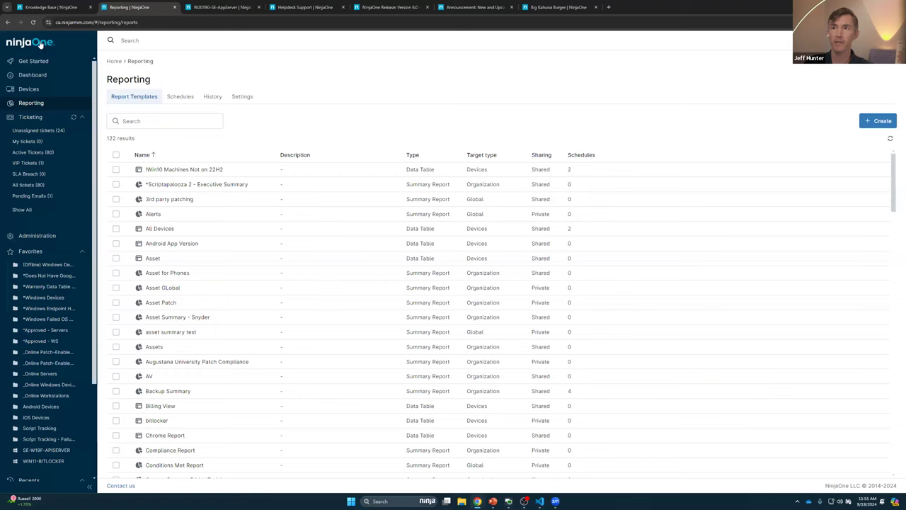
right_click(96, 31)
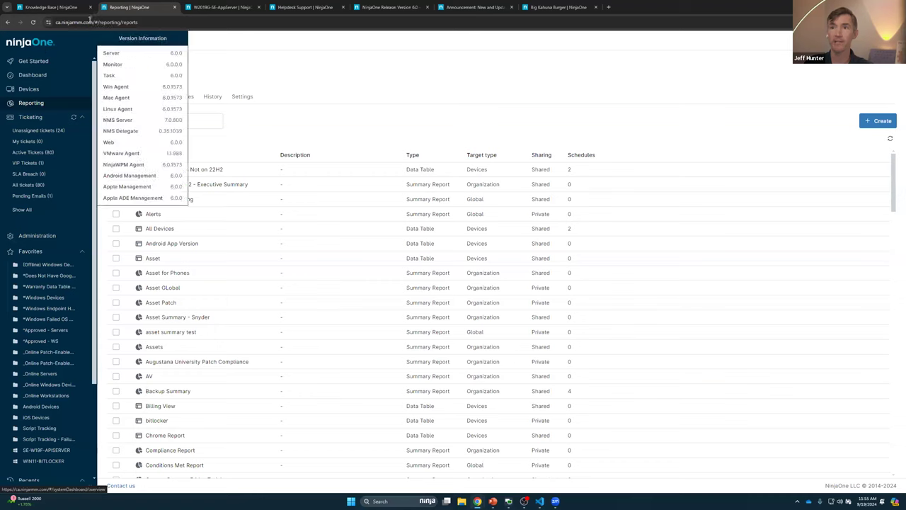
key(Escape)
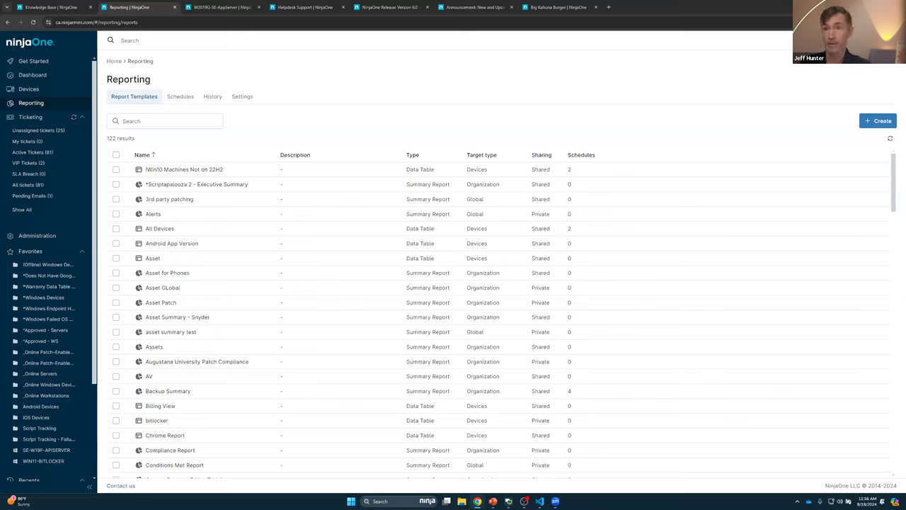
click(53, 237)
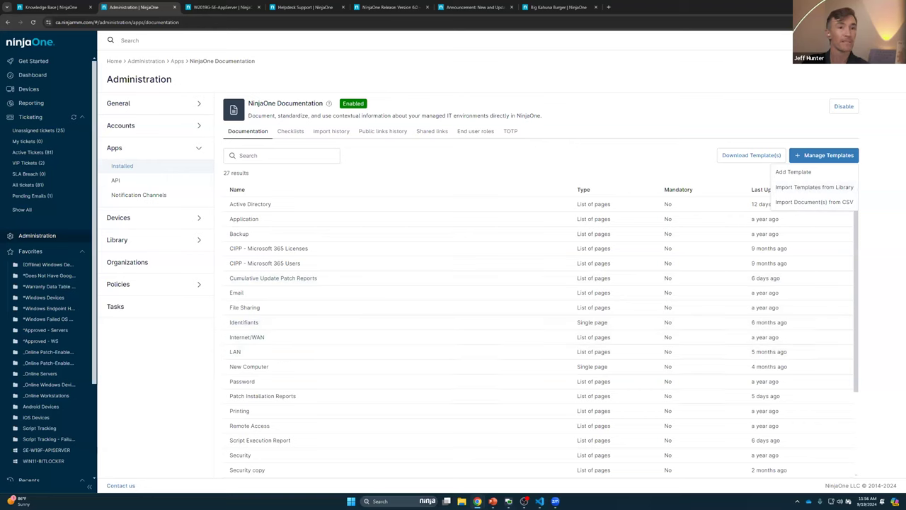
- Open the device AUS-NK1-02 (Configs) from the device list and try to start an SSH (Beta) terminal on it
click(32, 90)
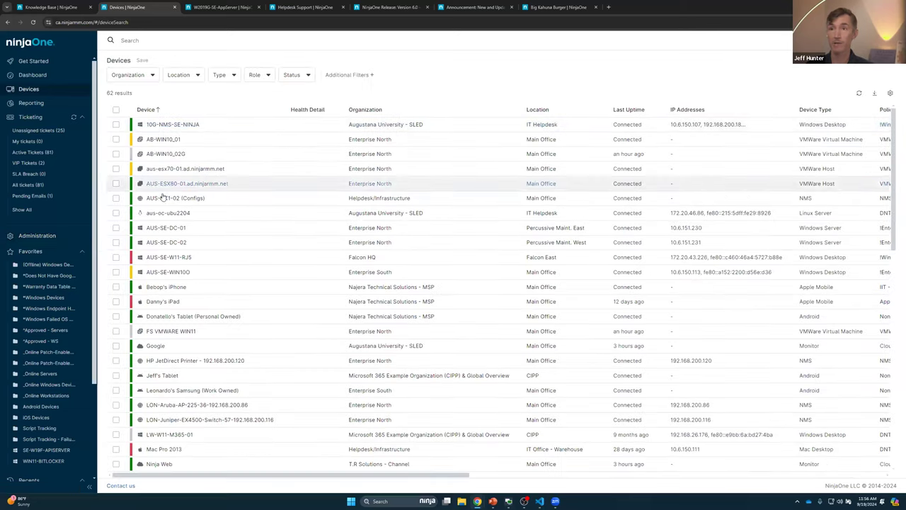
click(161, 199)
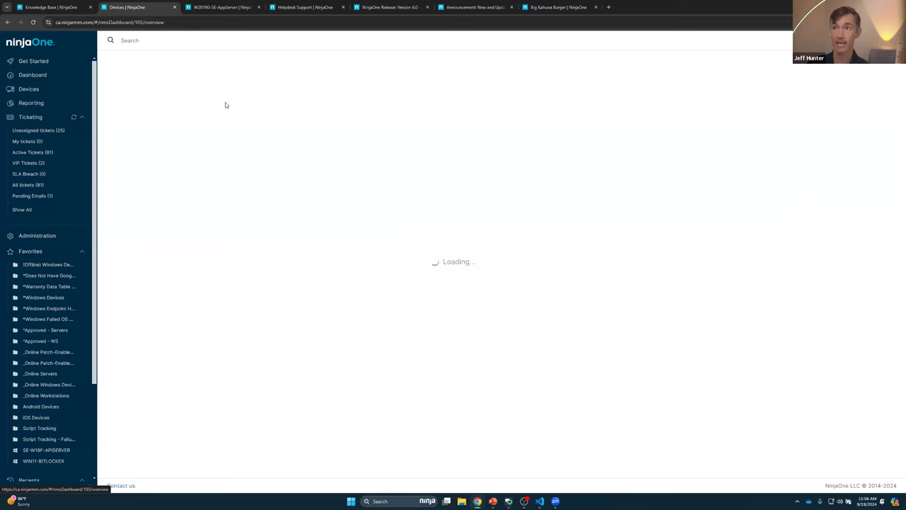
click(245, 75)
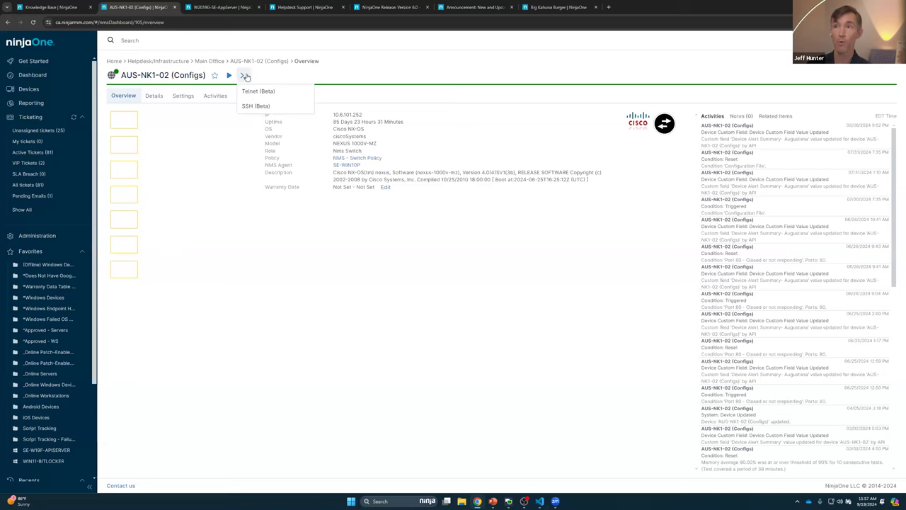
click(257, 106)
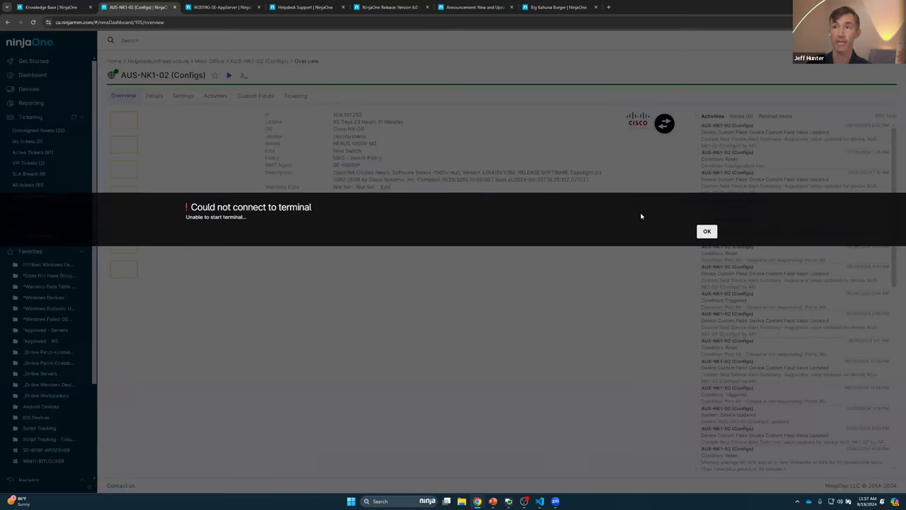
- Dismiss the terminal message and check the switch's Telnet/SSH credential in its device settings
click(177, 96)
click(178, 95)
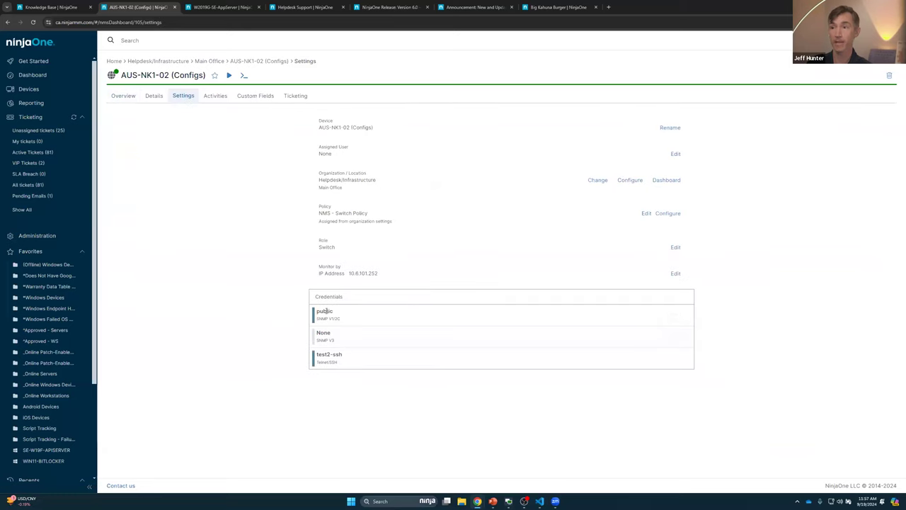
click(348, 359)
click(540, 120)
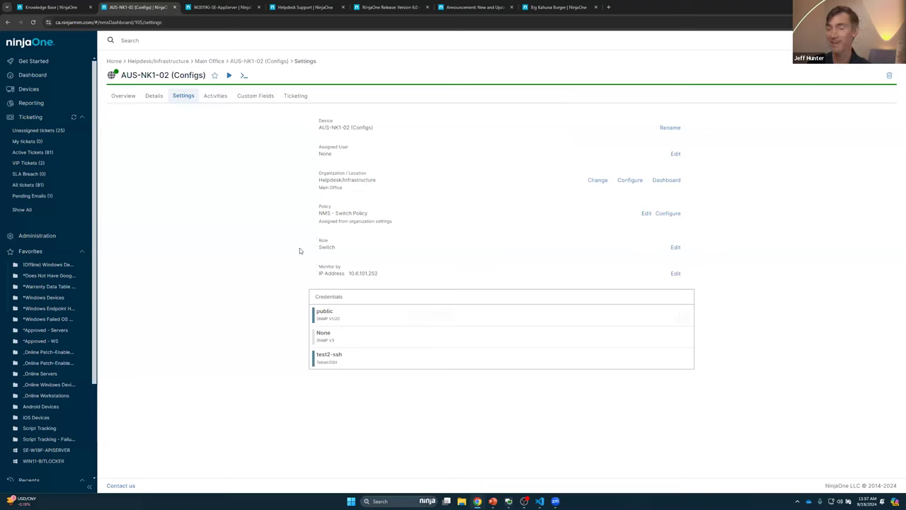
click(244, 75)
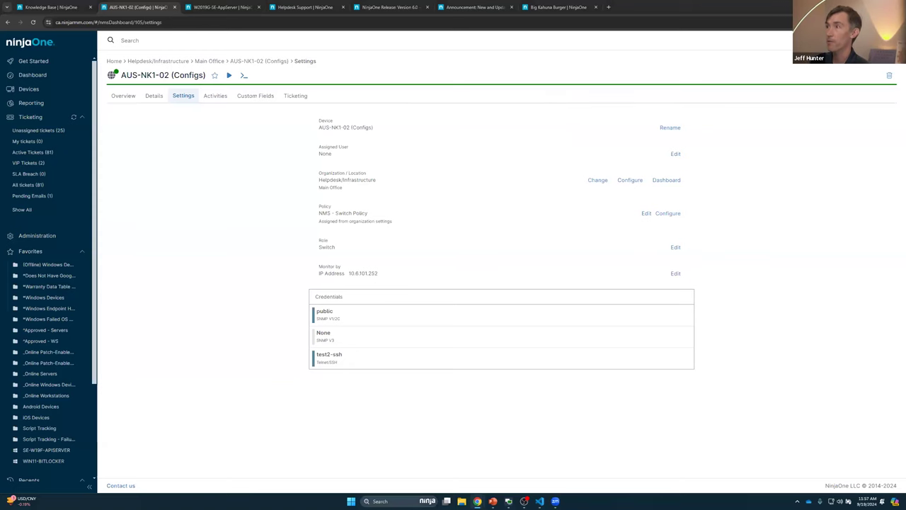
- Open the NinjaOne Dojo help center and search it for systray
click(771, 262)
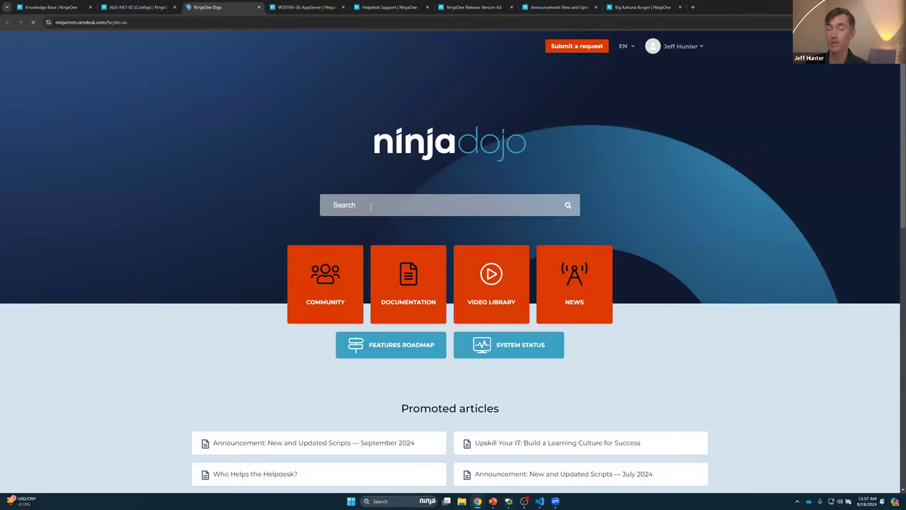
click(370, 206)
text(sy)
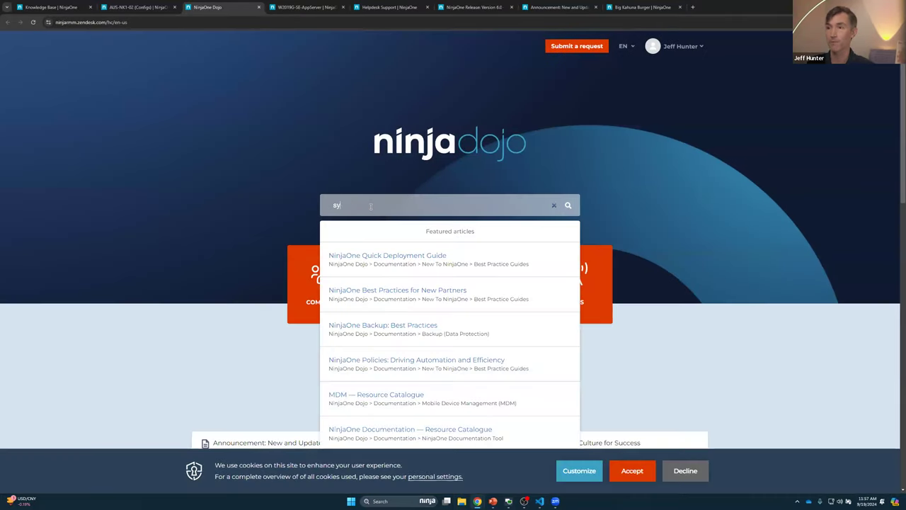
text(stem)
key(BackSpace)
key(BackSpace)
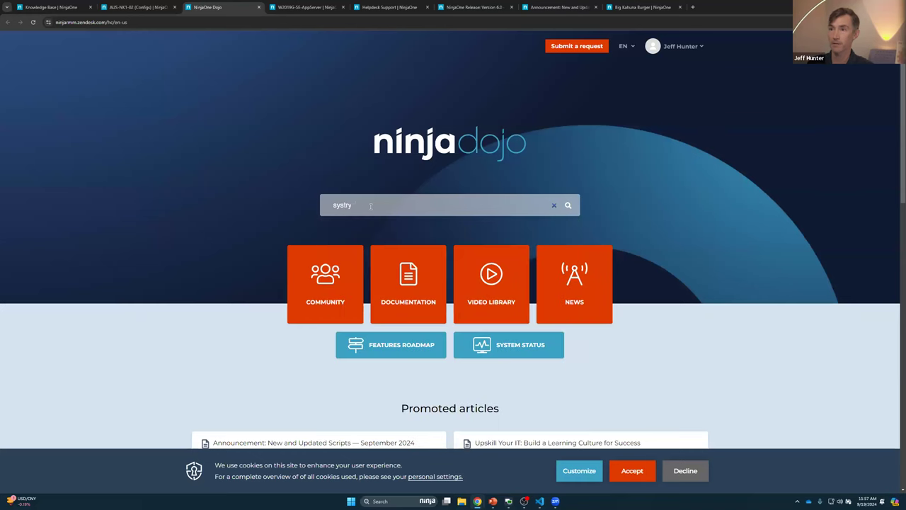
text(ay)
key(Left)
key(Left)
text(r)
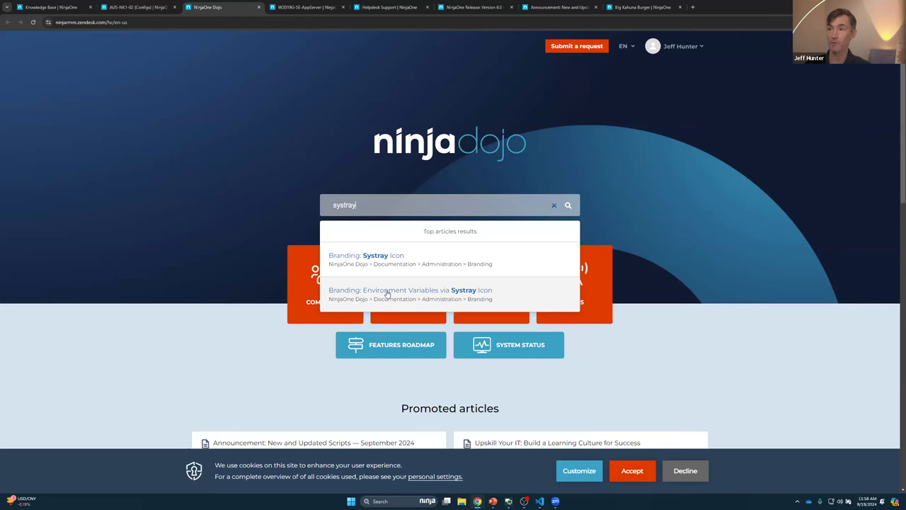
- Open the article Branding: Environment Variables via Systray Icon, review its Windows environment variables and select the article's web address
click(363, 290)
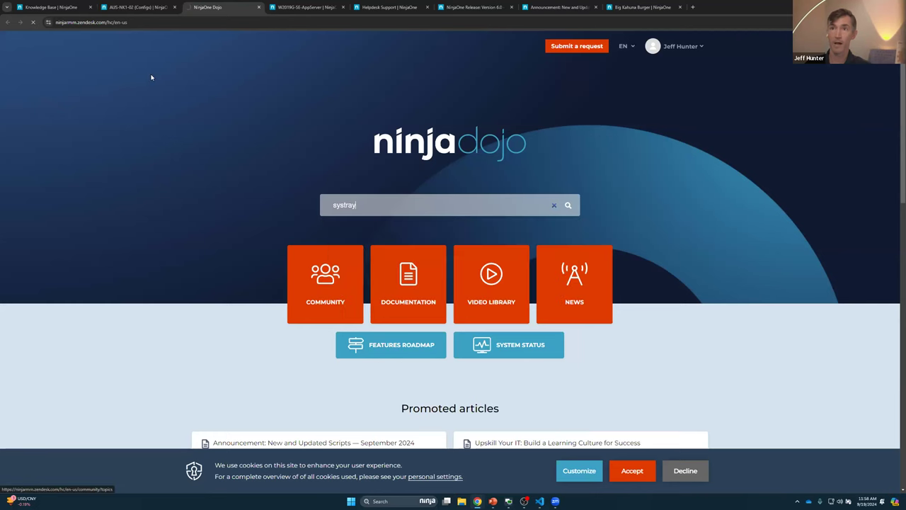
scroll(360, 183, down, 4)
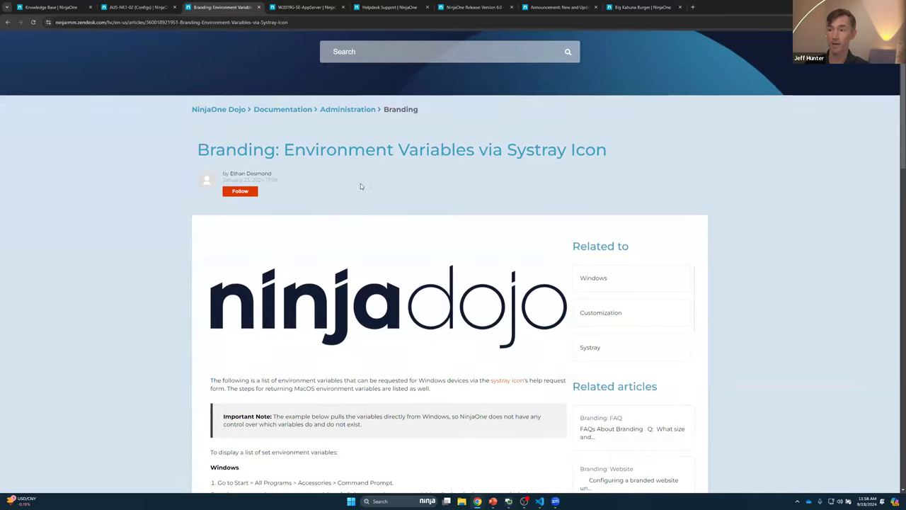
scroll(363, 186, down, 1)
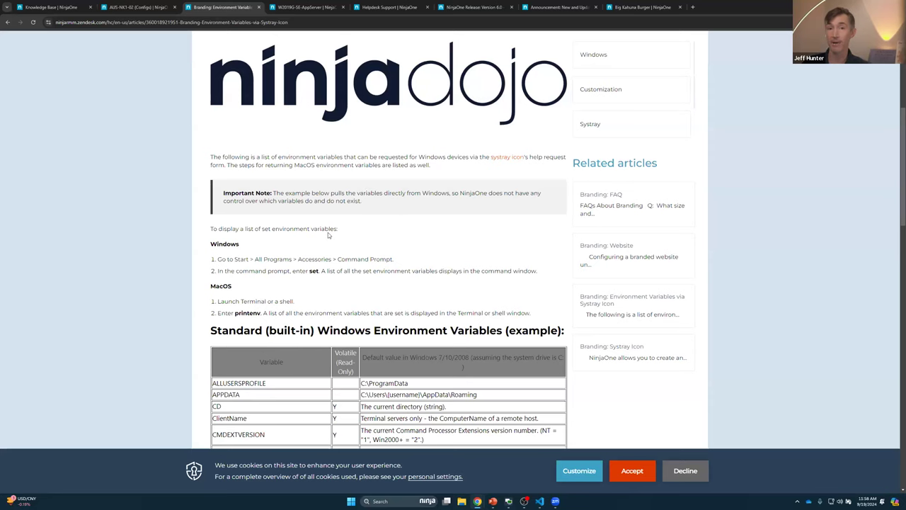
scroll(328, 234, down, 2)
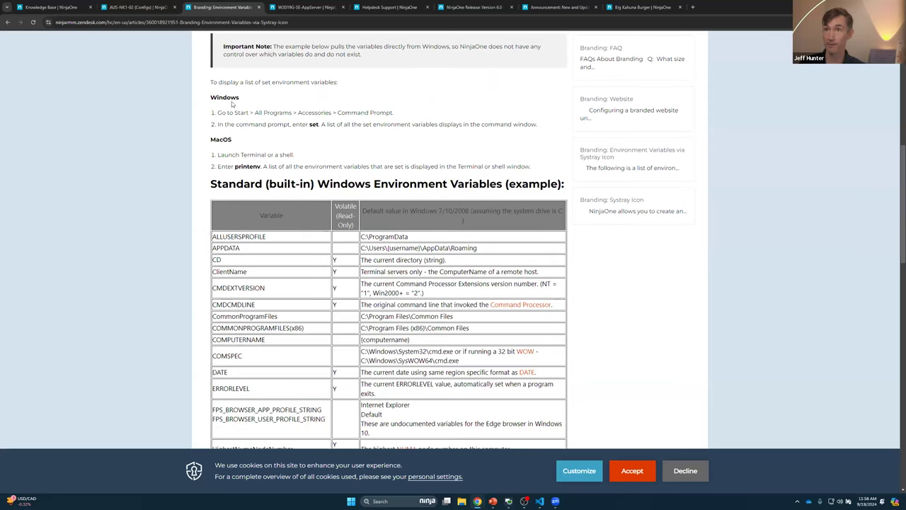
click(256, 22)
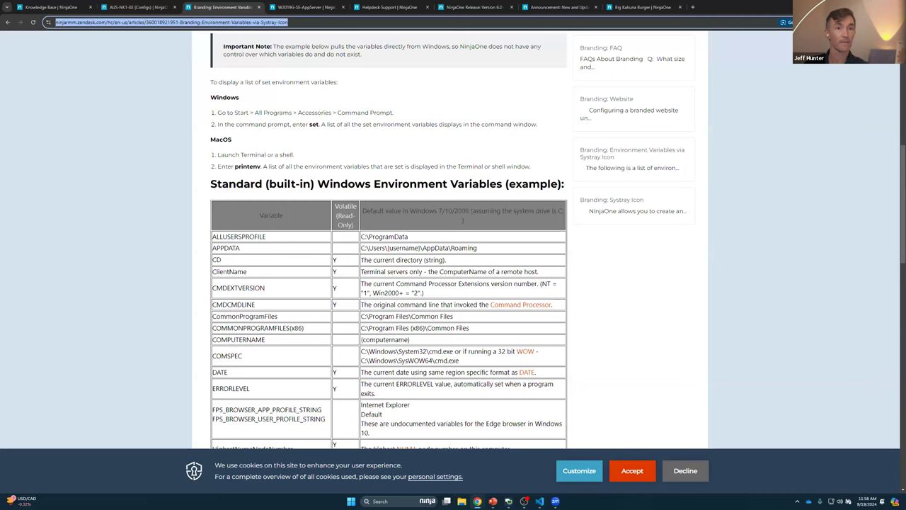
key(Escape)
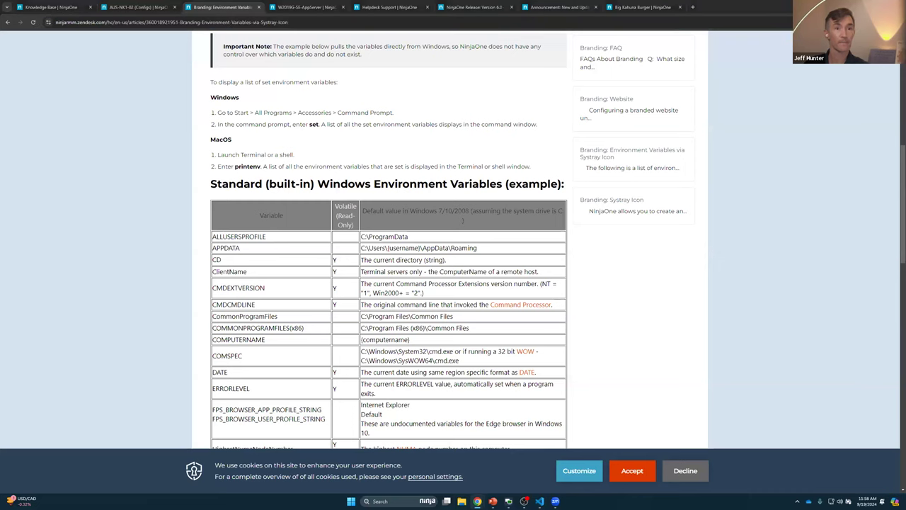
scroll(162, 248, down, 1)
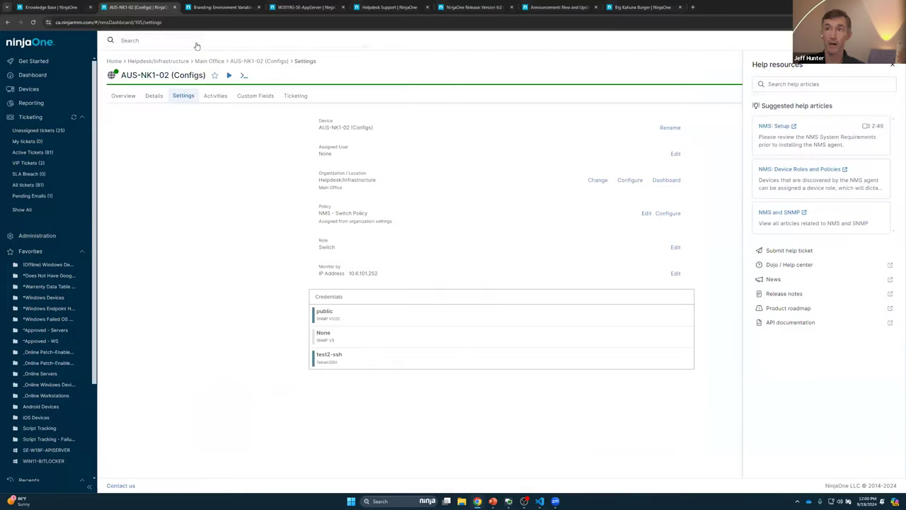
- Return to NinjaOne, go to the API page under Administration's Apps, and open the Documentation (ver. 2.0) with the help resources closed
click(167, 4)
click(37, 235)
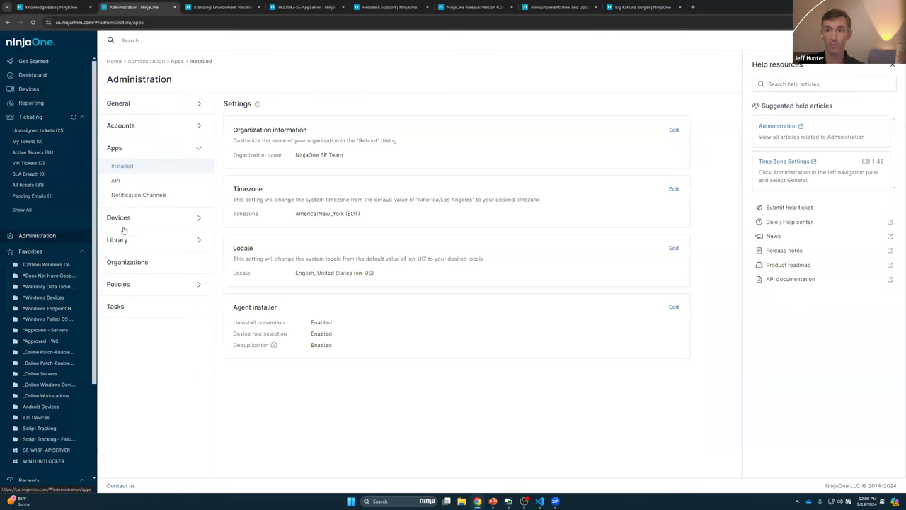
click(115, 180)
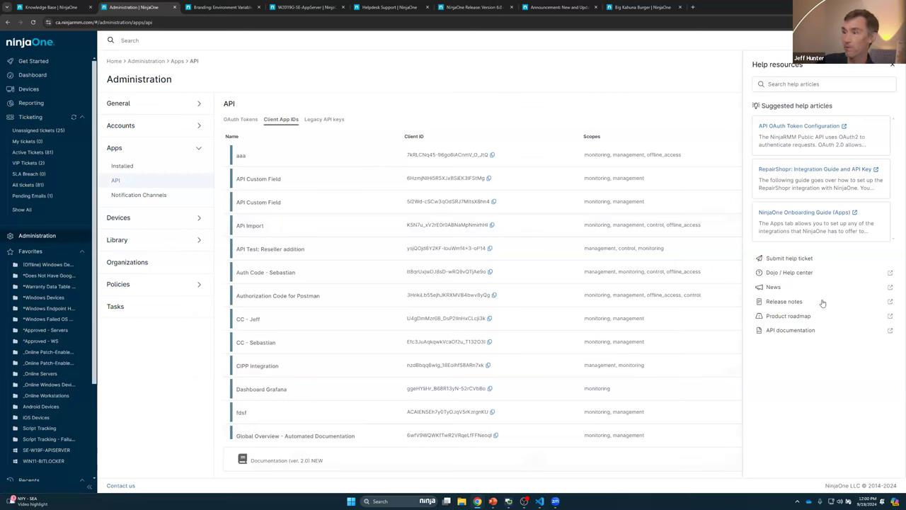
click(891, 66)
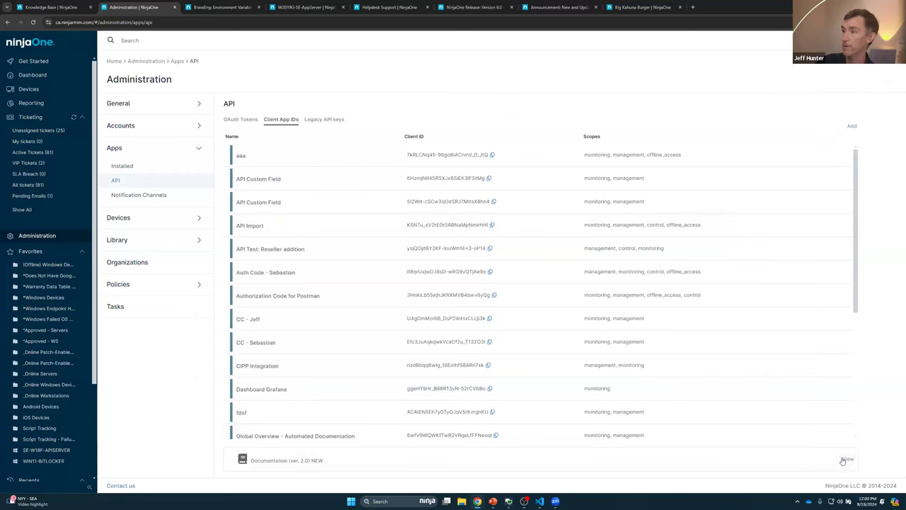
click(846, 459)
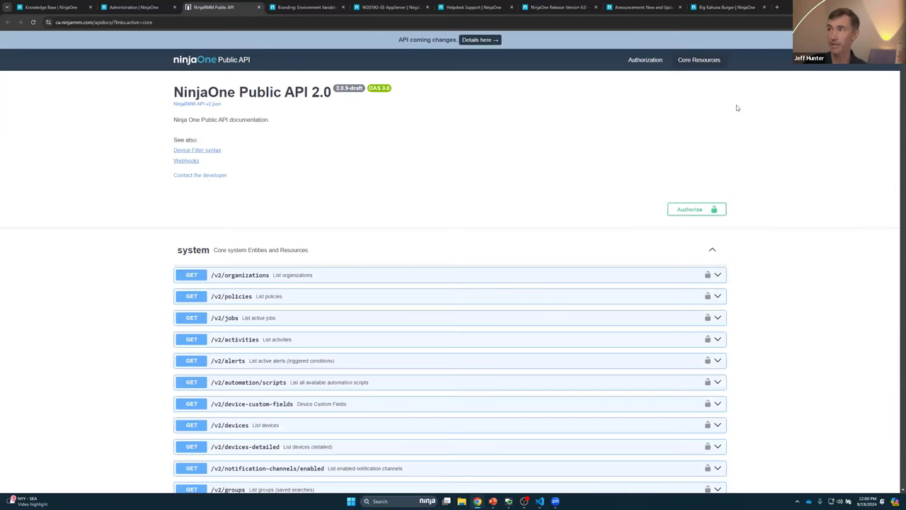
- Examine the Public API 2.0 endpoints for checklists, document templates, organization documents and knowledge base articles
scroll(896, 111, down, 2)
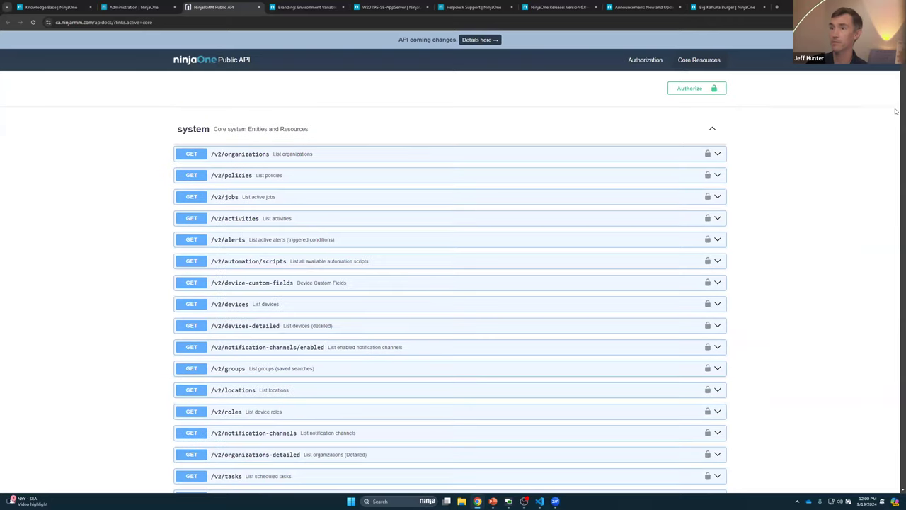
scroll(895, 112, down, 3)
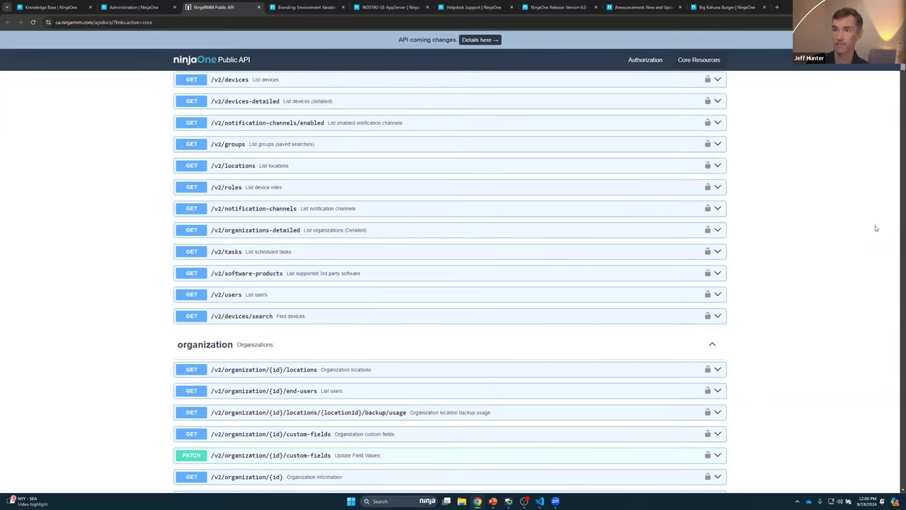
scroll(876, 207, down, 15)
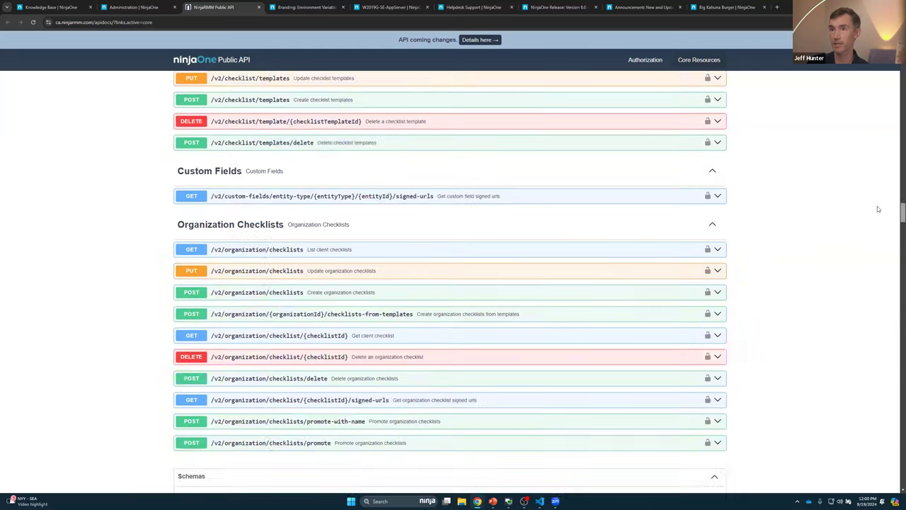
scroll(878, 195, up, 5)
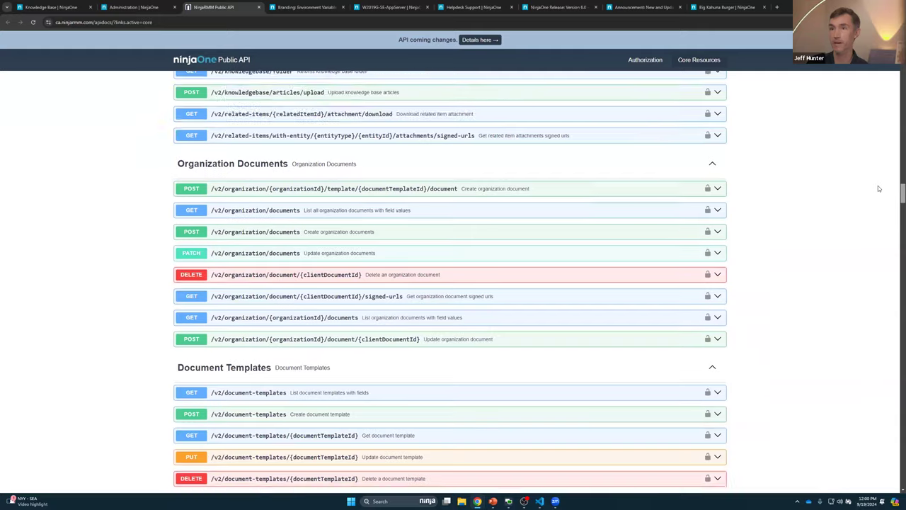
scroll(878, 184, up, 1)
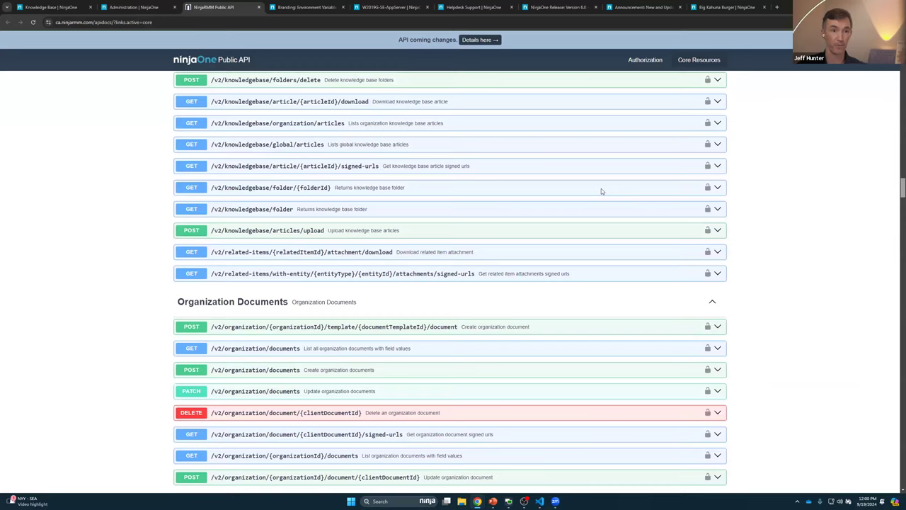
scroll(601, 189, up, 2)
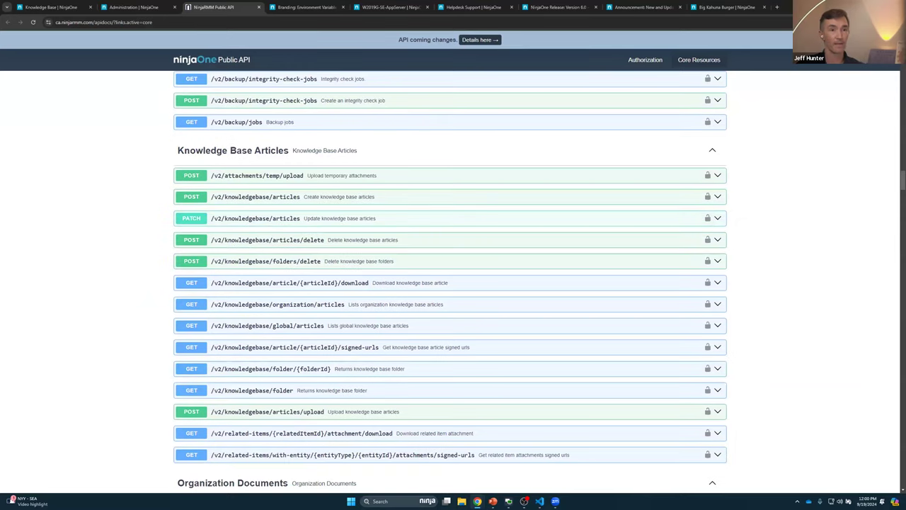